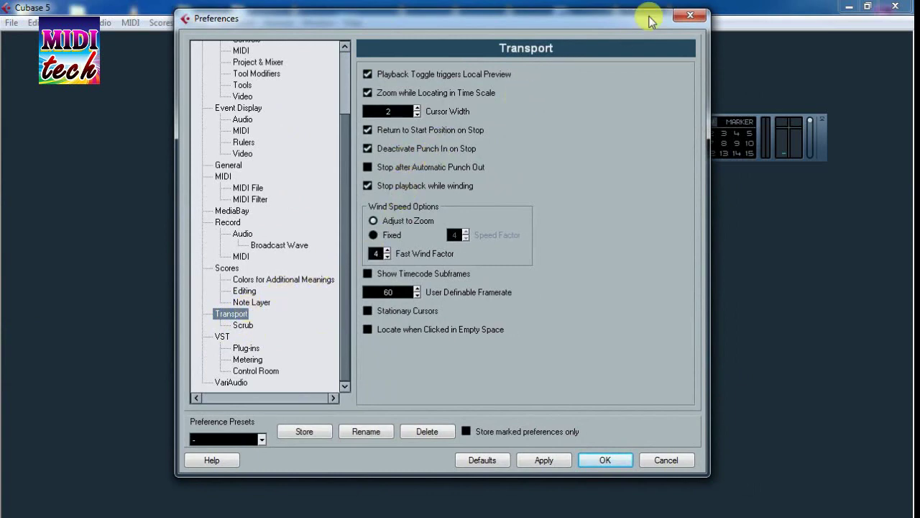
# Close the Preferences dialog and move the Transport panel up over the menu bar.
pyautogui.click(692, 16)
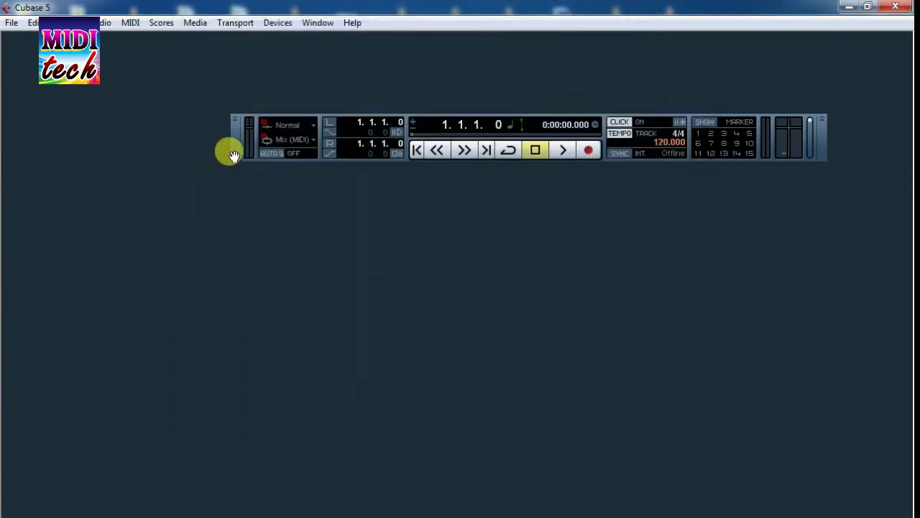
pyautogui.moveTo(233, 157); pyautogui.dragTo(219, 43)
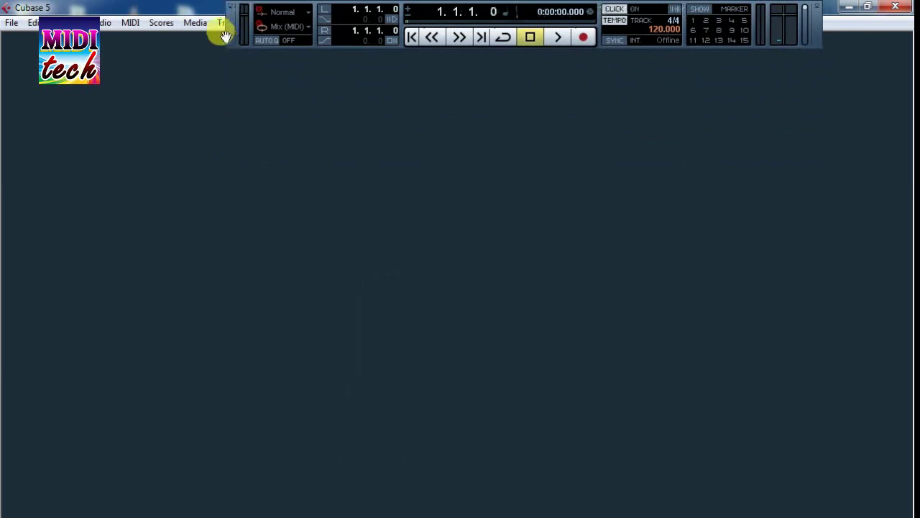
pyautogui.click(12, 23)
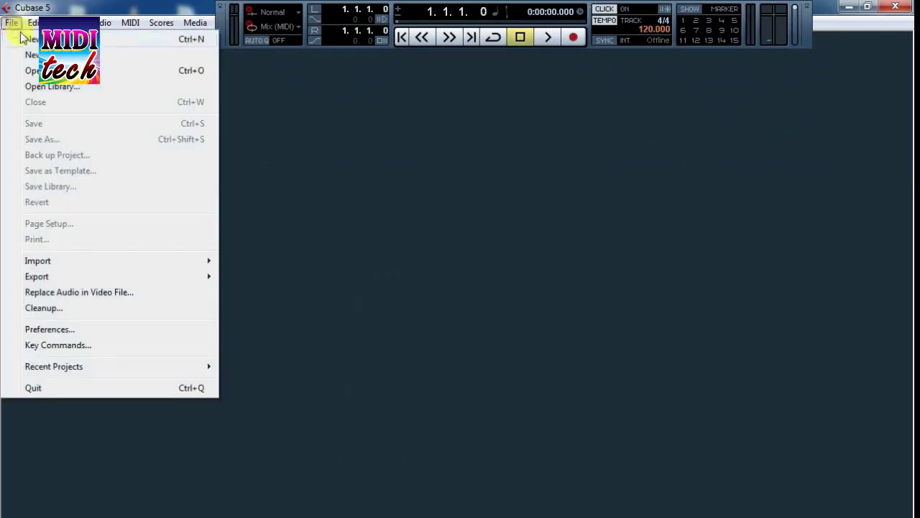
pyautogui.click(21, 34)
pyautogui.click(327, 364)
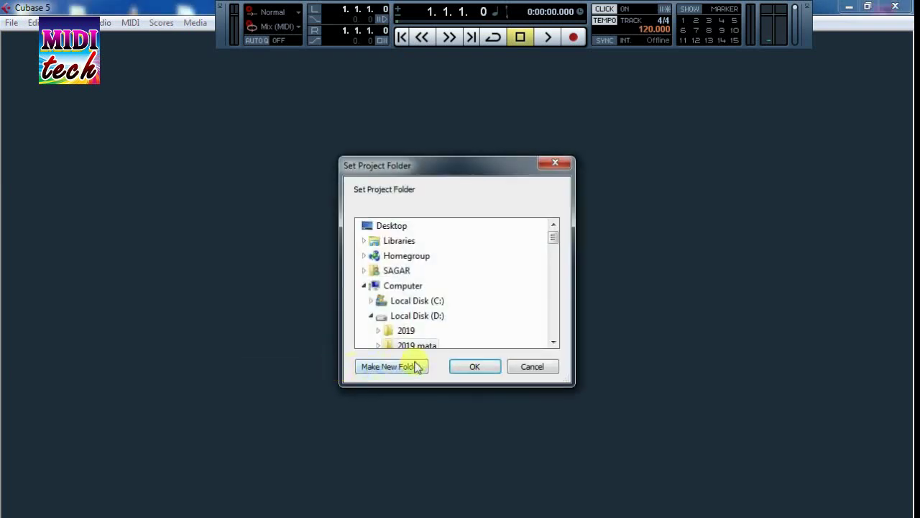
pyautogui.click(533, 368)
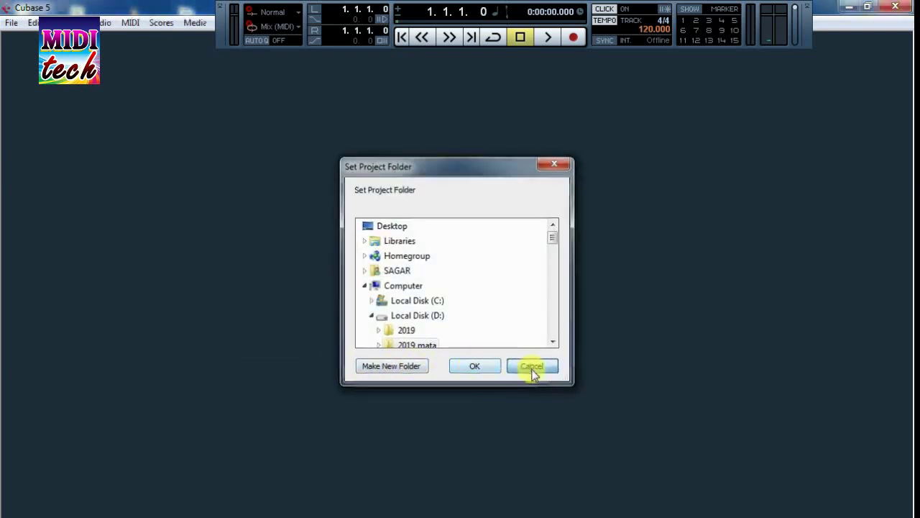
# Create a new project from the "C5 - 8 Mono 4 Stereo Audio Tracks Recorder" template and close it again.
pyautogui.click(10, 23)
pyautogui.click(29, 37)
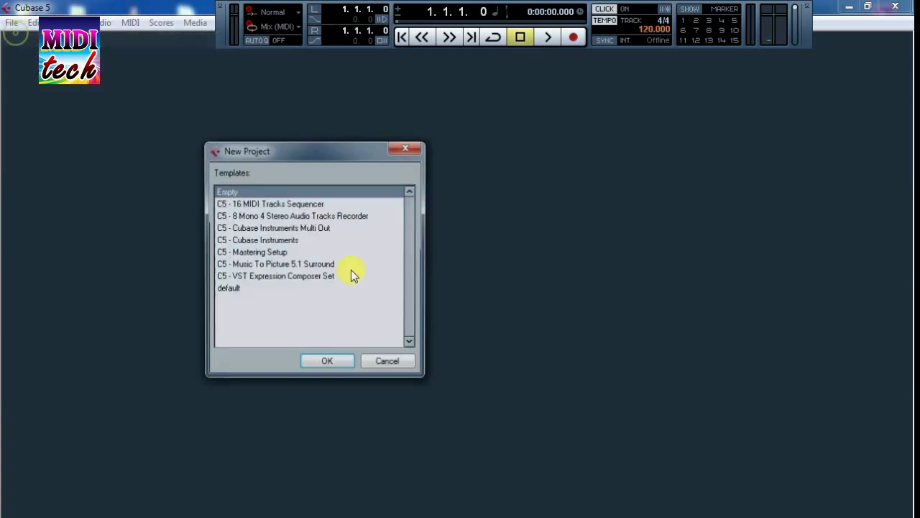
pyautogui.moveTo(285, 157); pyautogui.dragTo(361, 176)
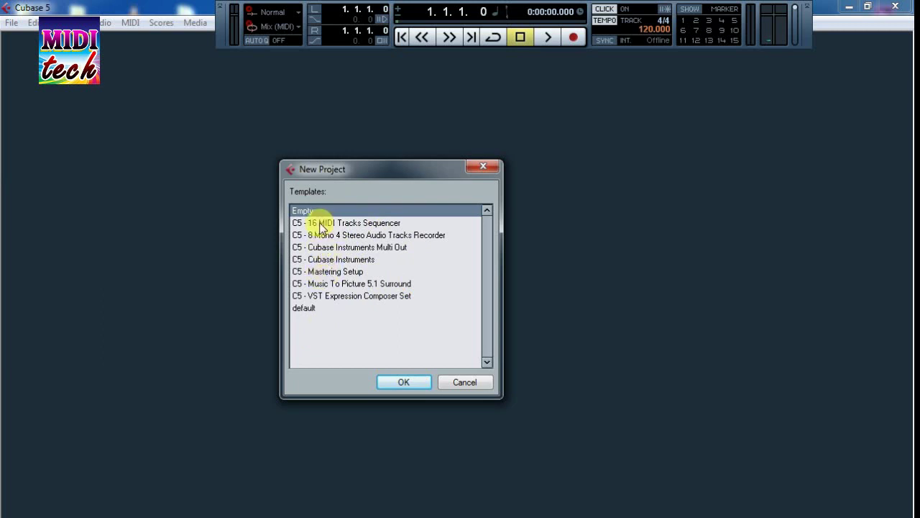
pyautogui.click(366, 237)
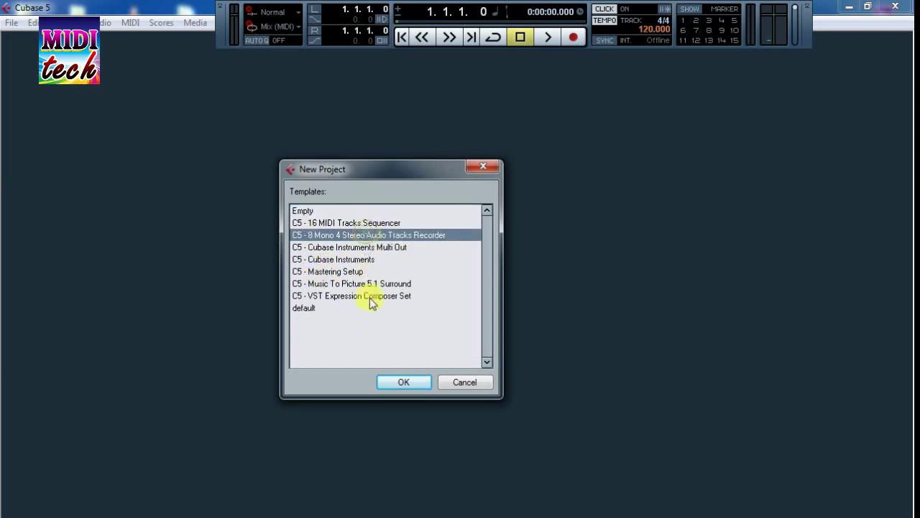
pyautogui.click(404, 382)
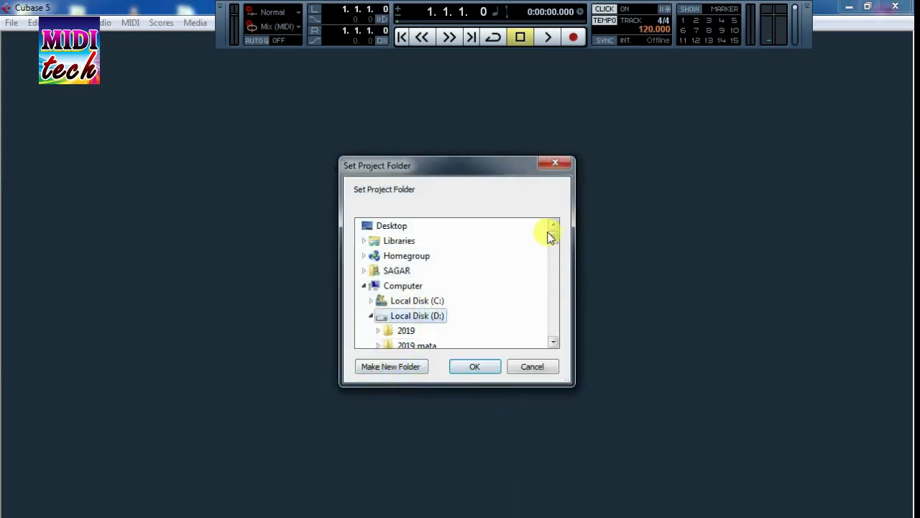
pyautogui.moveTo(549, 234); pyautogui.dragTo(554, 245)
pyautogui.click(460, 366)
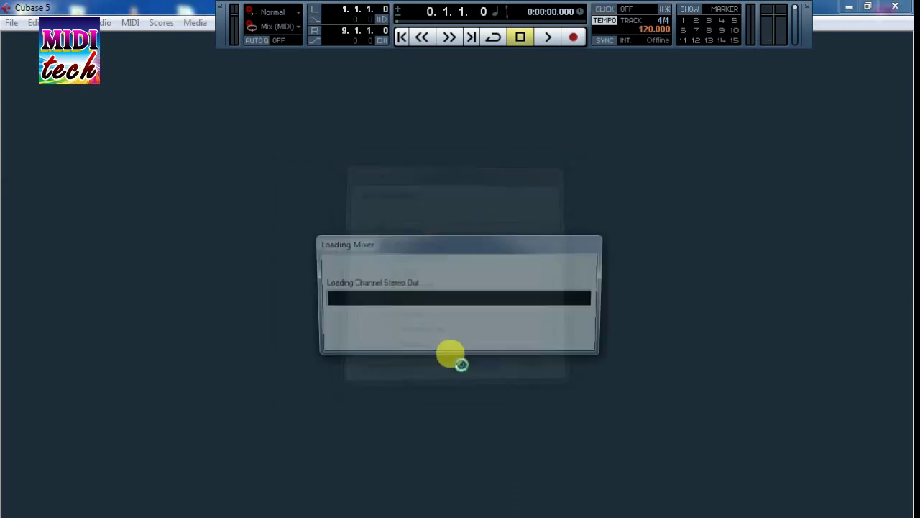
pyautogui.click(680, 158)
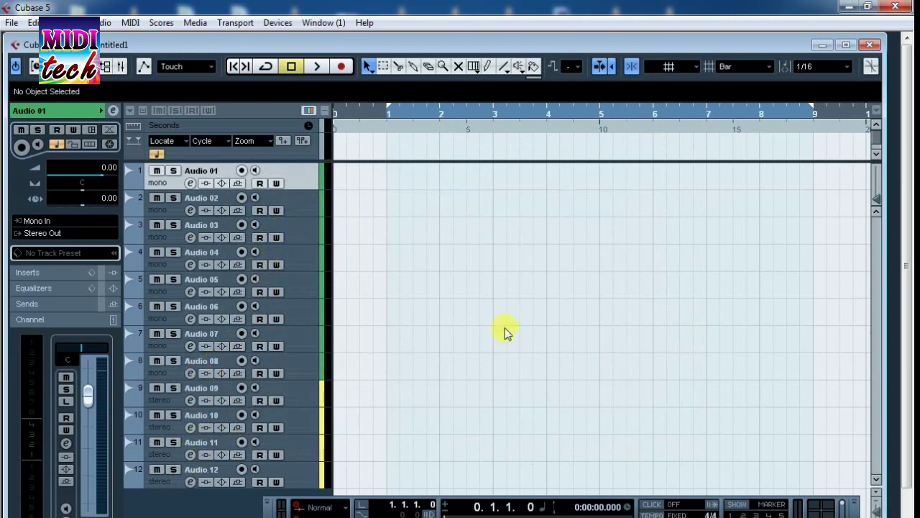
pyautogui.click(870, 45)
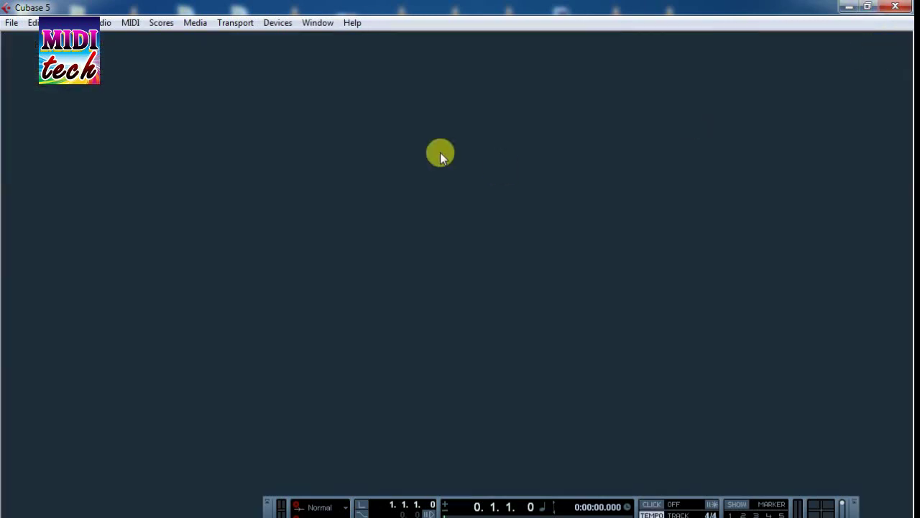
# Create a new project from the Empty template in the proposed project folder.
pyautogui.click(11, 23)
pyautogui.click(29, 37)
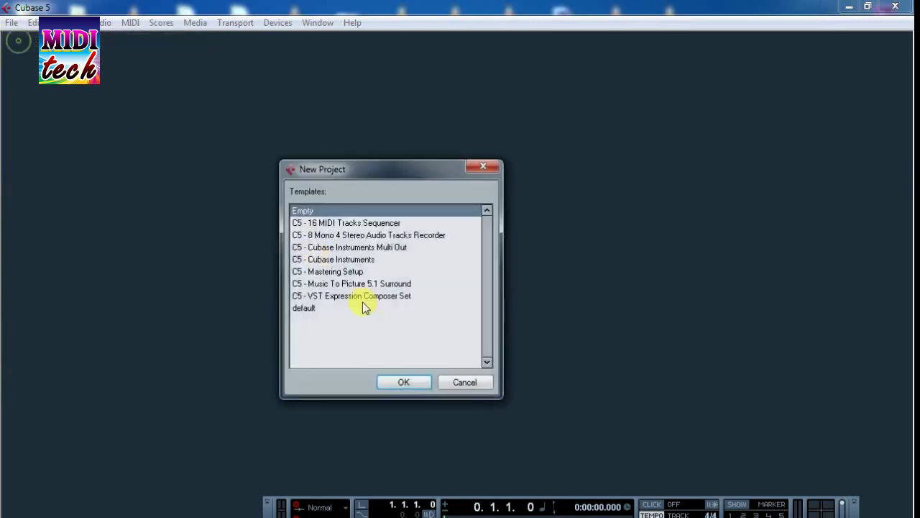
pyautogui.click(403, 383)
pyautogui.click(476, 368)
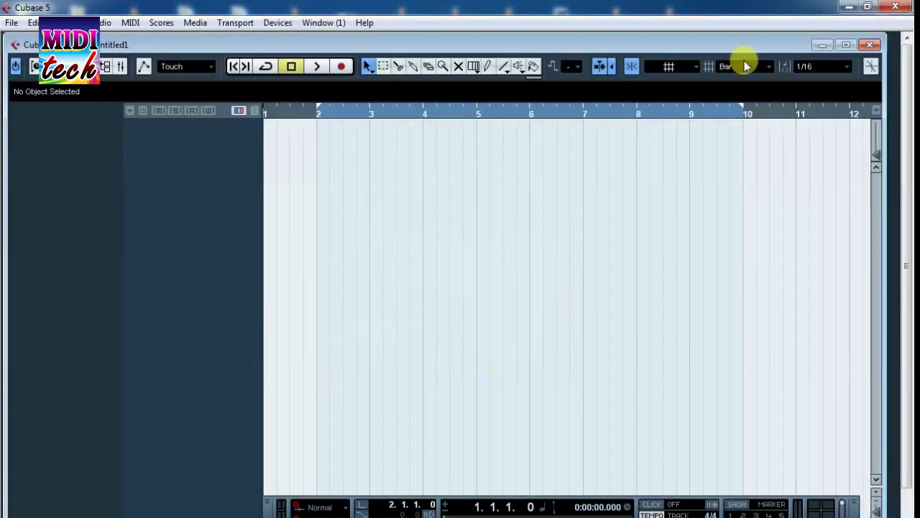
# Maximize the empty project's window and move the Transport panel up over the project toolbar.
pyautogui.click(845, 45)
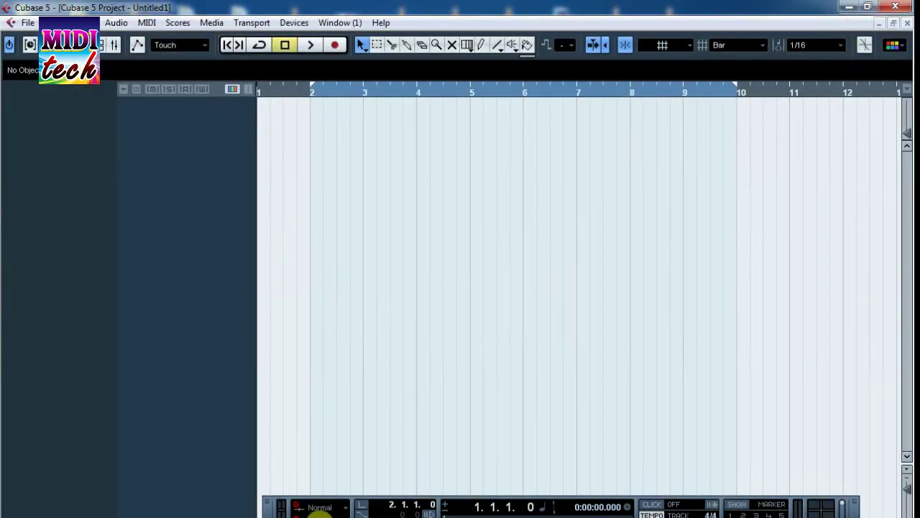
pyautogui.moveTo(266, 512); pyautogui.dragTo(185, 58)
# Add one audio track with the Mono configuration to the empty track list.
pyautogui.rightClick(204, 130)
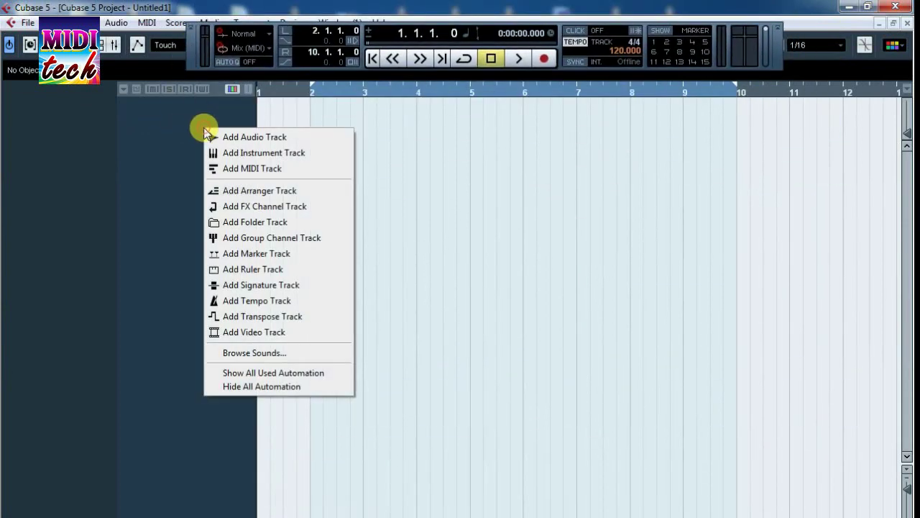
pyautogui.click(158, 136)
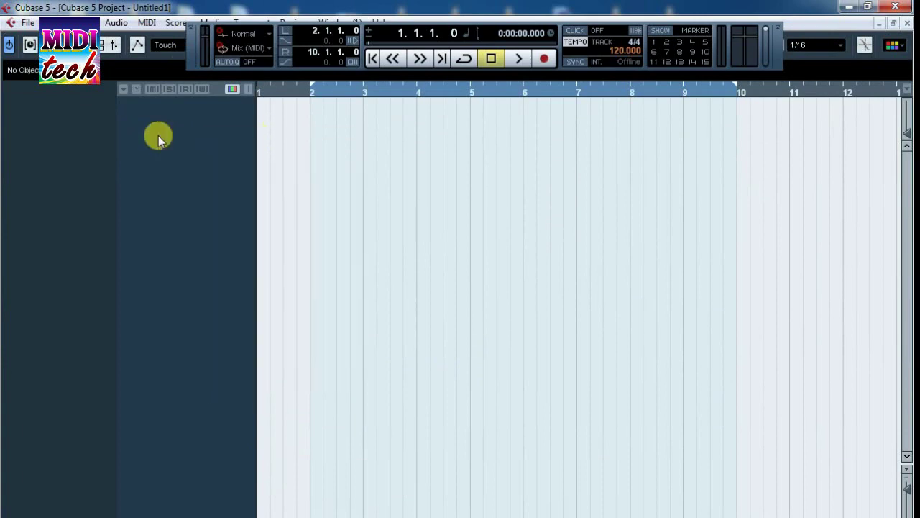
pyautogui.rightClick(165, 131)
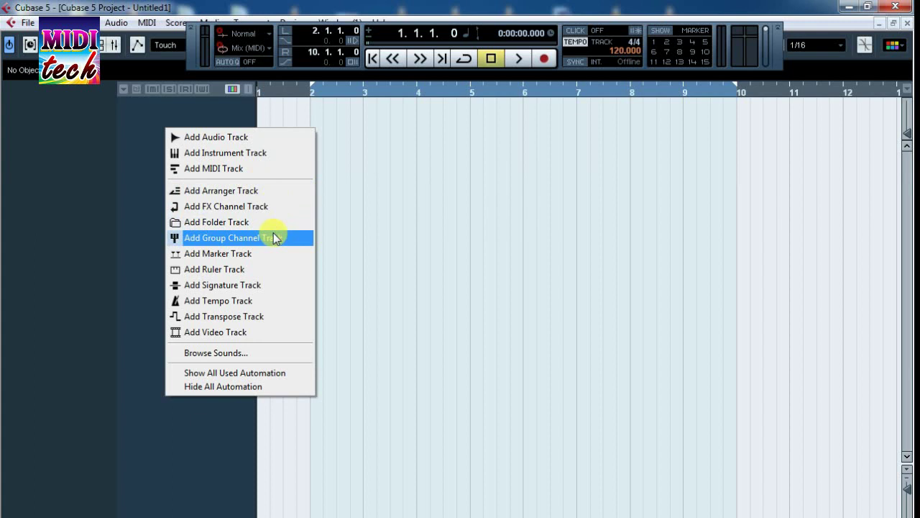
pyautogui.click(253, 138)
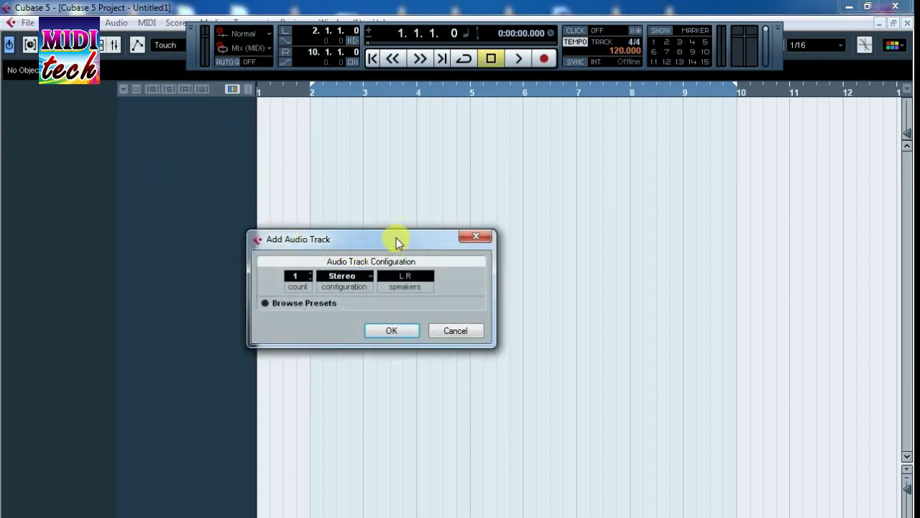
pyautogui.moveTo(396, 242); pyautogui.dragTo(402, 203)
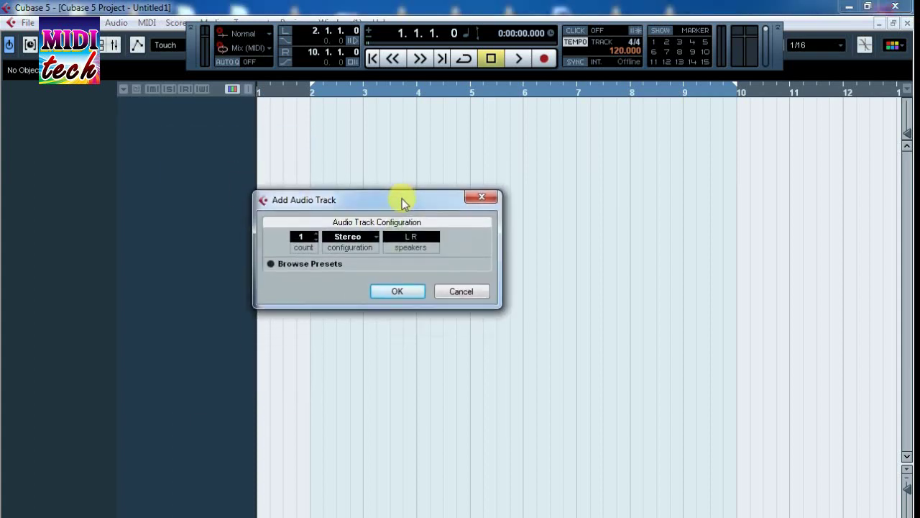
pyautogui.click(352, 240)
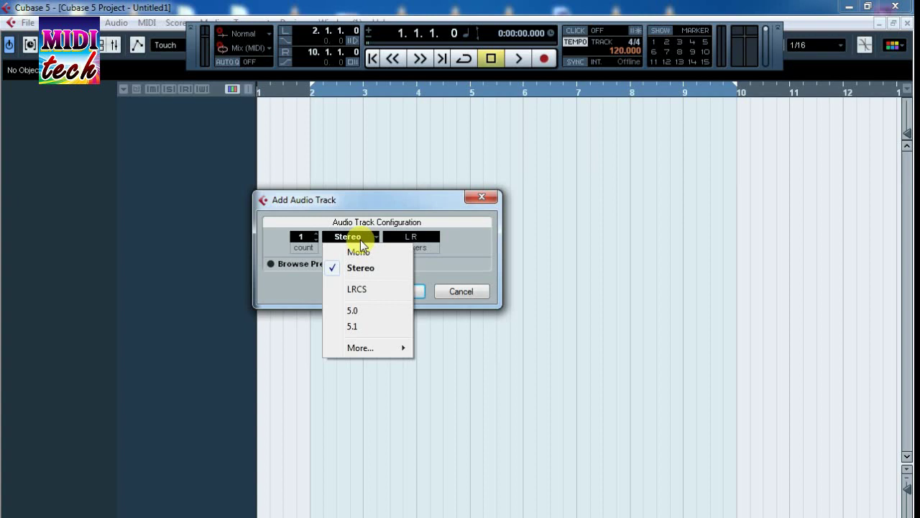
pyautogui.click(376, 251)
pyautogui.click(383, 291)
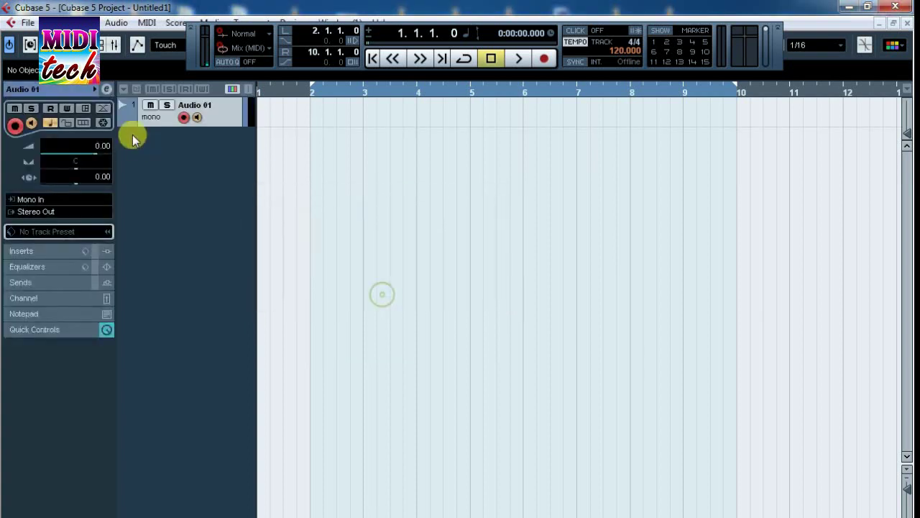
# Add a second audio track with the Stereo configuration below the mono track.
pyautogui.rightClick(172, 147)
pyautogui.click(227, 159)
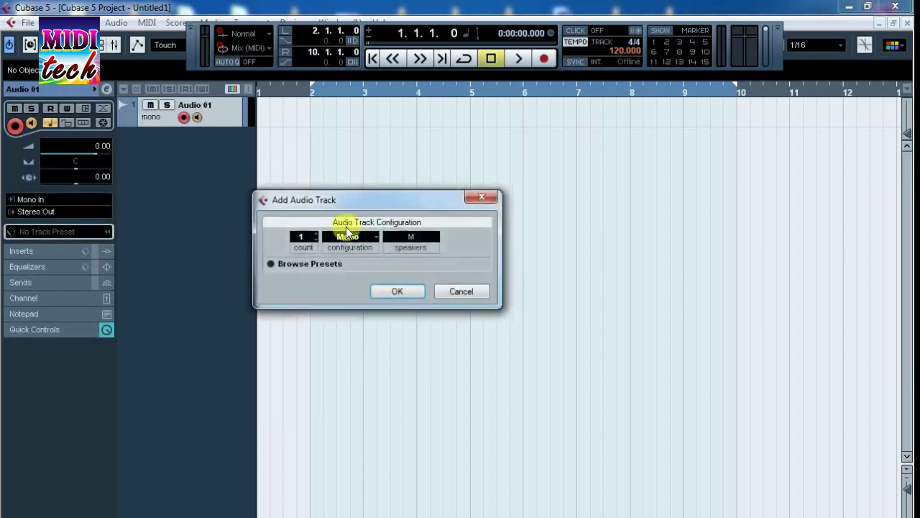
pyautogui.click(352, 243)
pyautogui.click(357, 265)
pyautogui.click(384, 289)
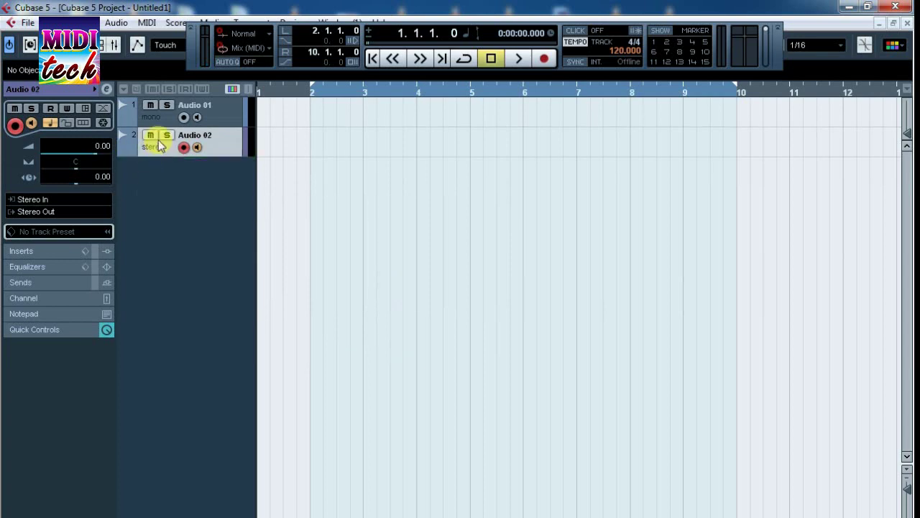
# Increase the height of the Audio 02 and Audio 01 tracks so their additional controls show.
pyautogui.moveTo(163, 156); pyautogui.dragTo(164, 234)
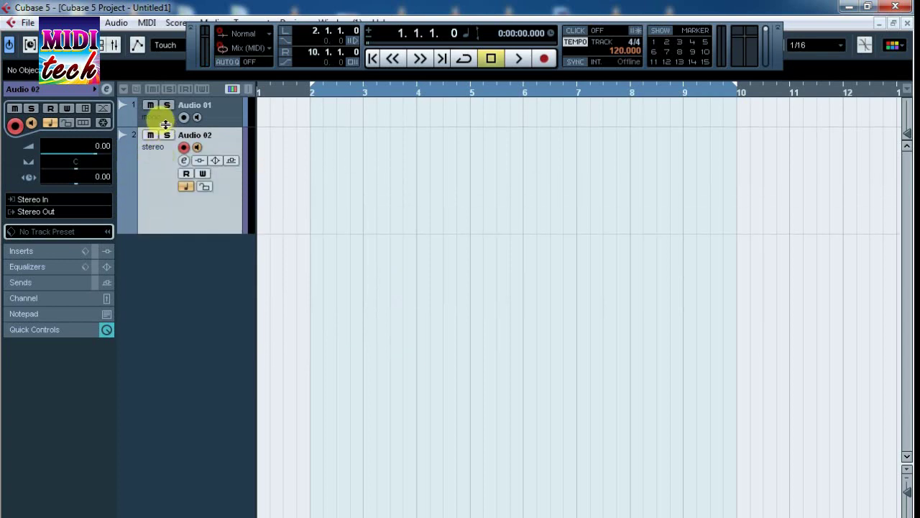
pyautogui.moveTo(164, 127); pyautogui.dragTo(162, 188)
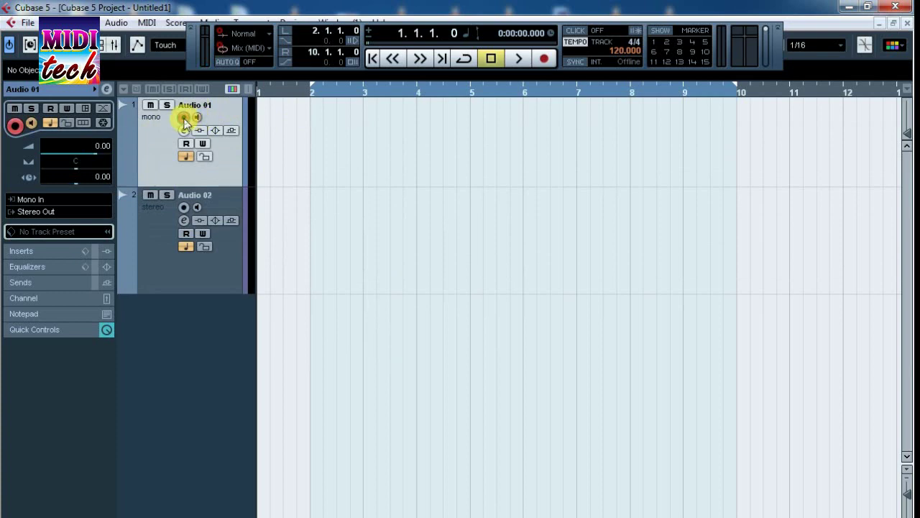
# Record a short test take on the record-enabled Audio 01 track and delete the recorded clip.
pyautogui.press('KP_Multiply')
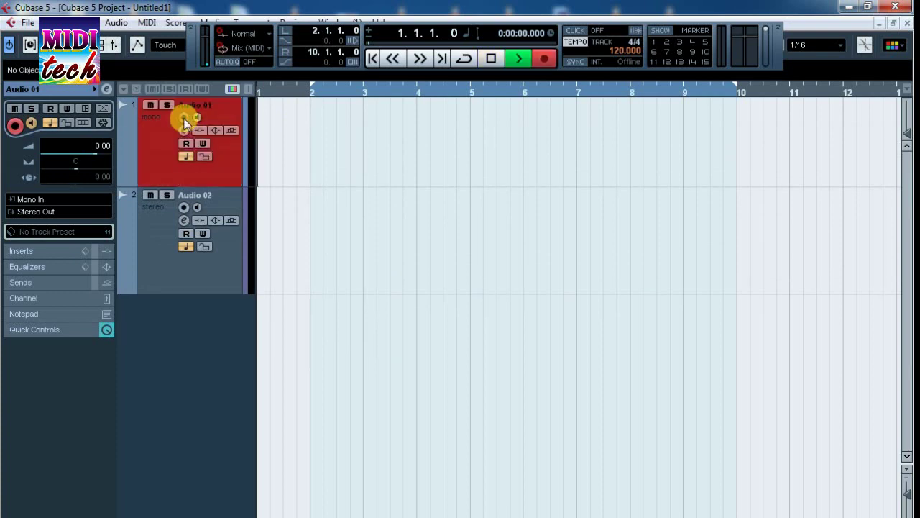
pyautogui.press('space')
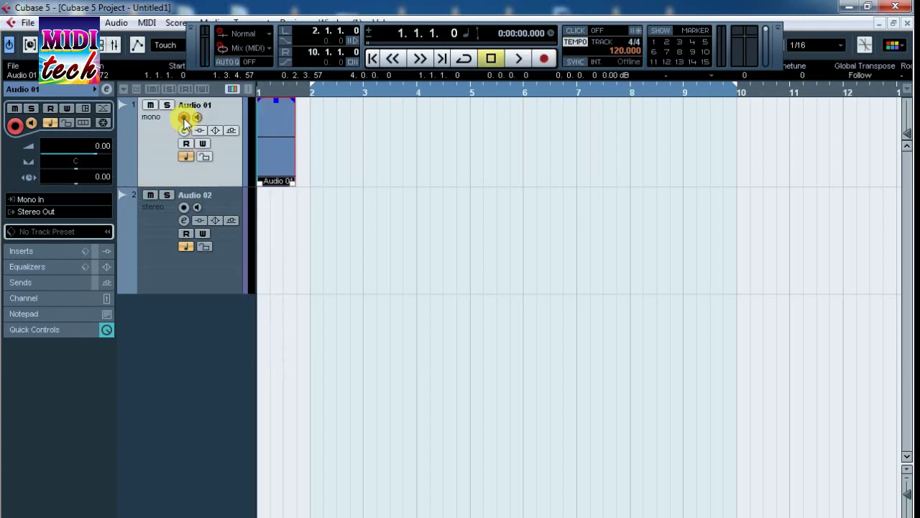
pyautogui.press('Delete')
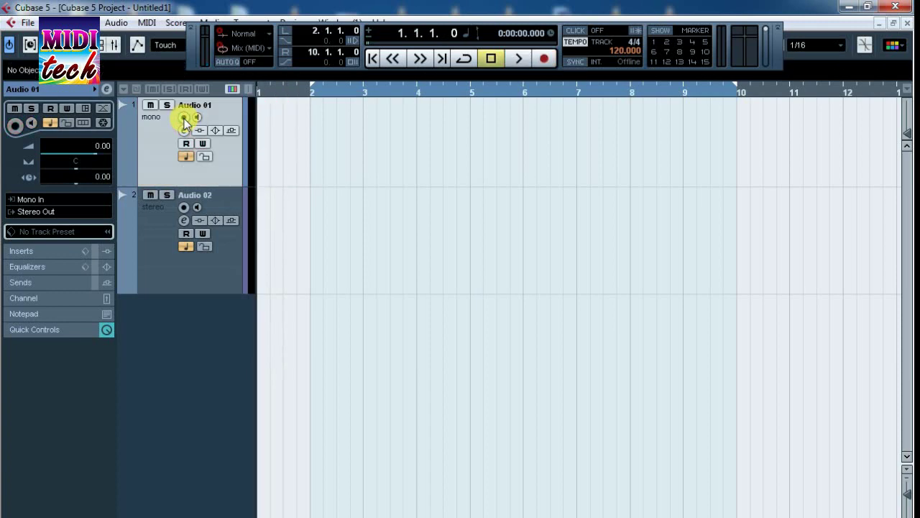
# Try a short recording with record enable switched off on both audio tracks.
pyautogui.press('space')
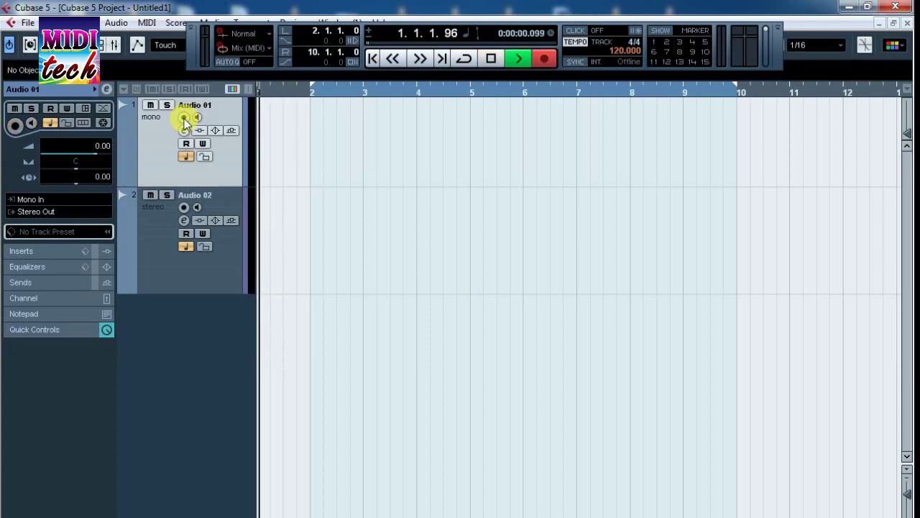
pyautogui.press('space')
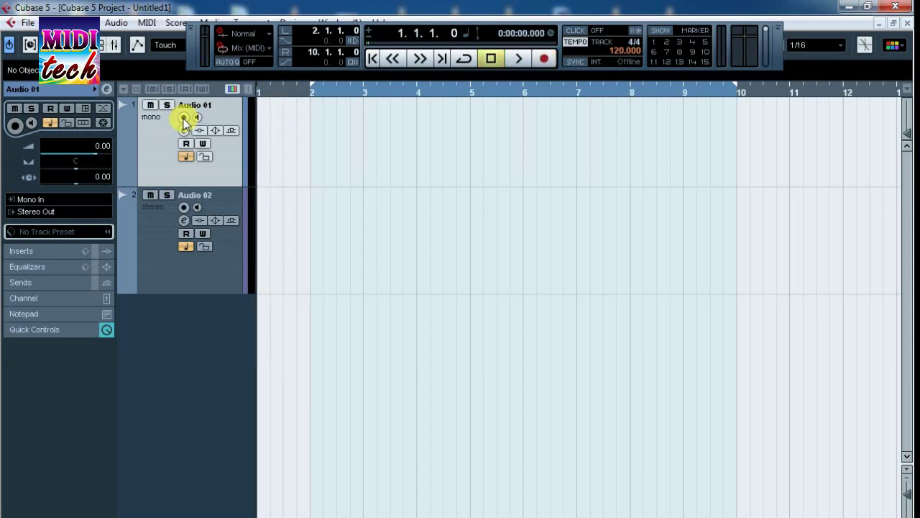
# Record-enable both Audio 01 and Audio 02 and record a short take on the two tracks simultaneously.
pyautogui.click(184, 120)
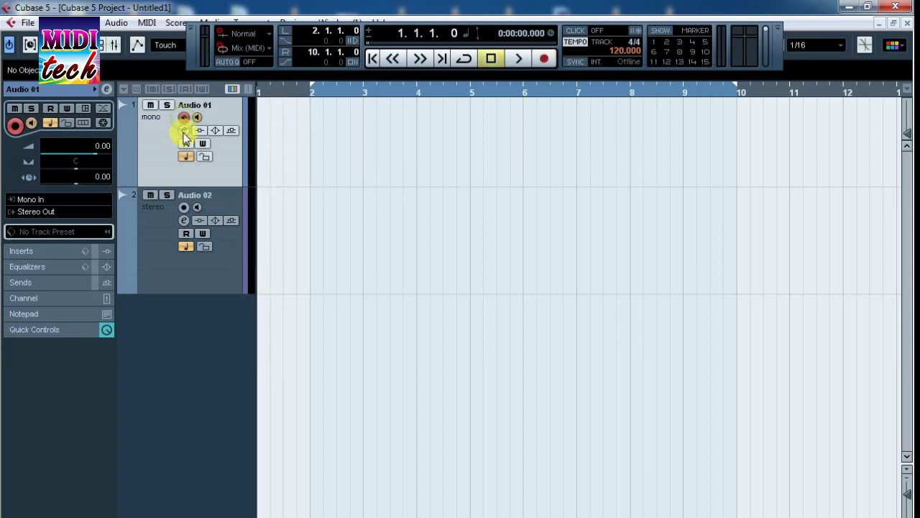
pyautogui.click(184, 207)
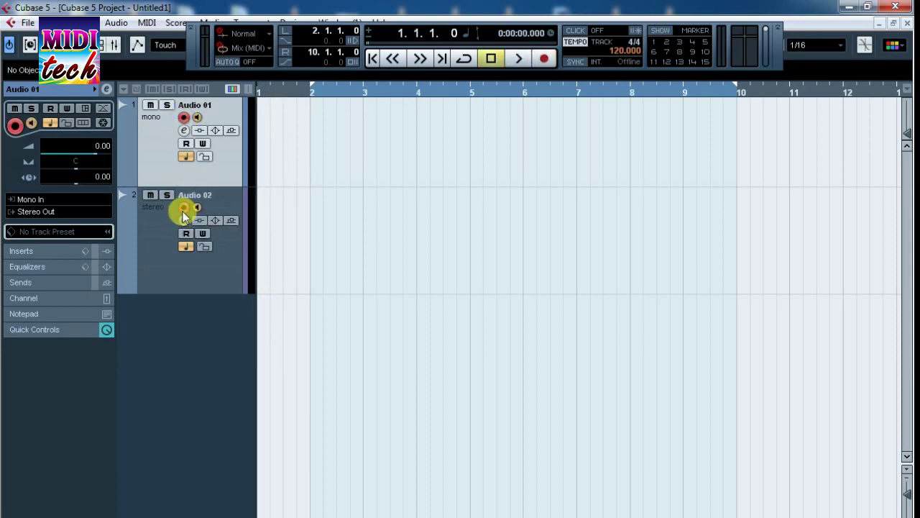
pyautogui.press('KP_Multiply')
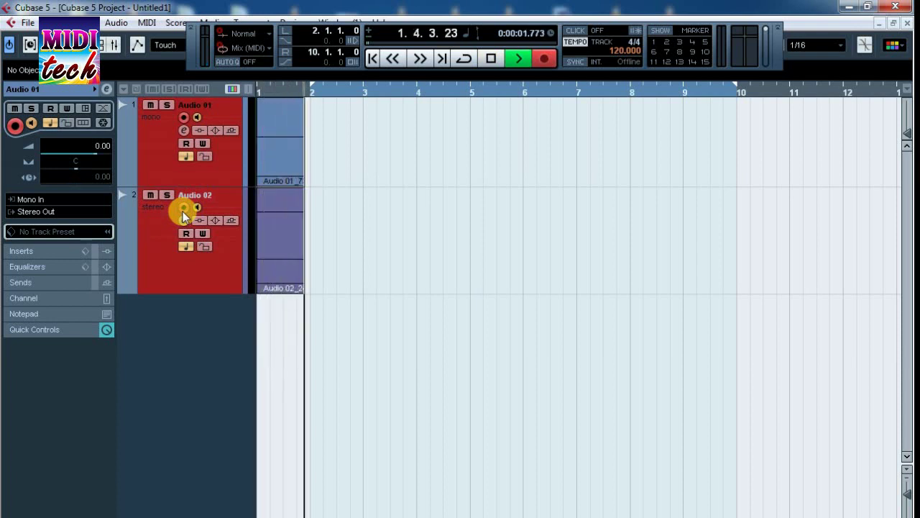
pyautogui.press('space')
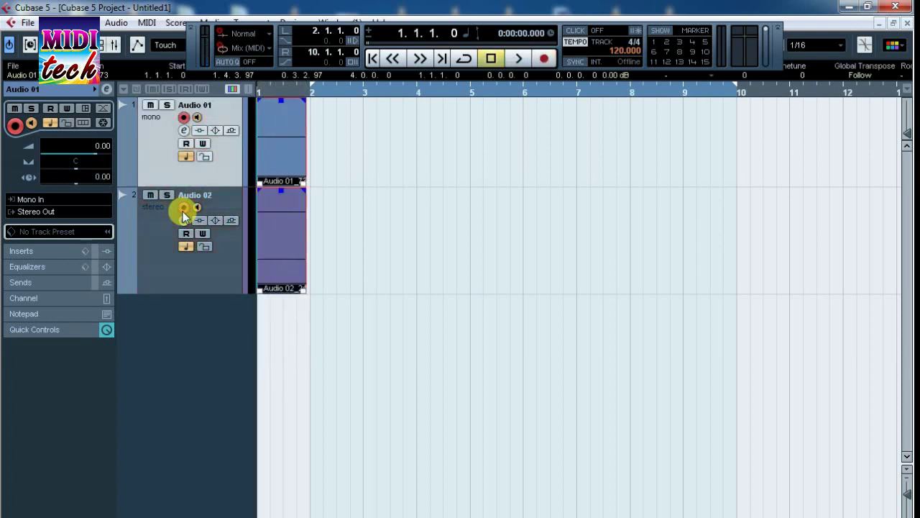
# Play and stop the recorded takes on Audio 01 and Audio 02 repeatedly from the project start.
pyautogui.press('space')
pyautogui.press('space')
pyautogui.press('space')
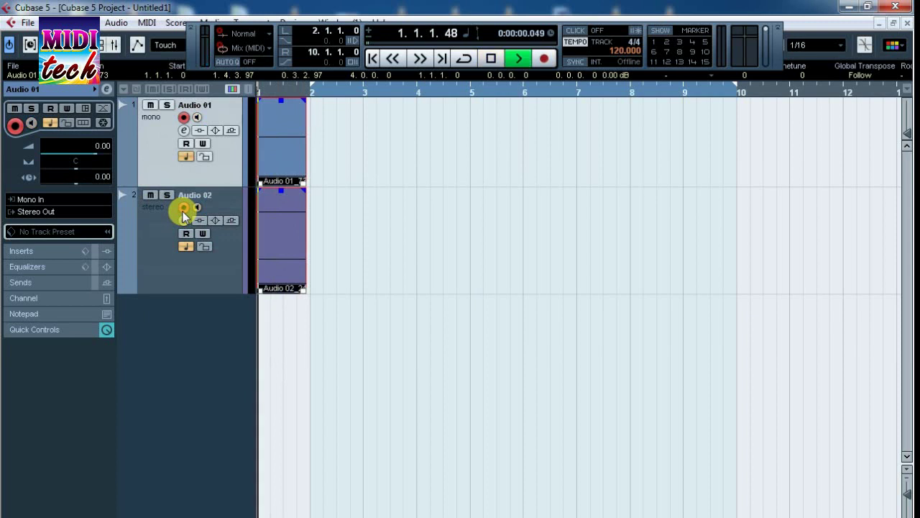
pyautogui.press('space')
pyautogui.press('space')
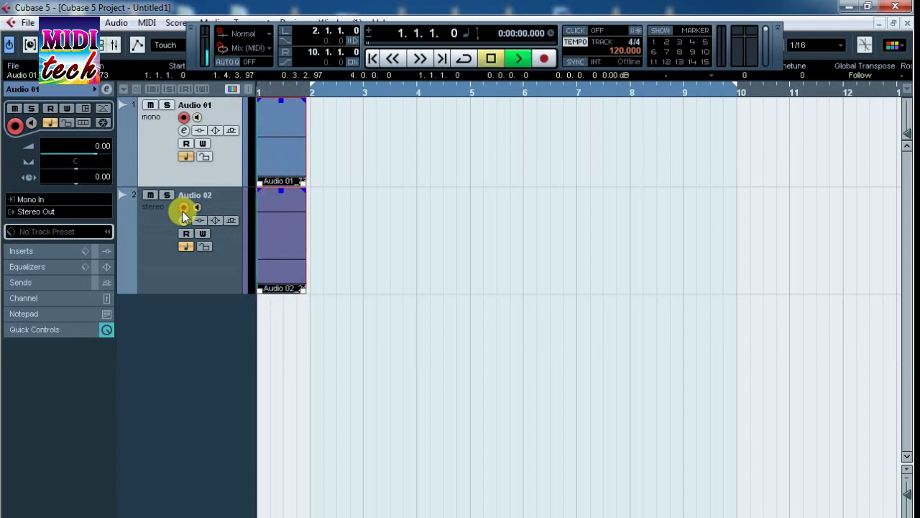
pyautogui.press('space')
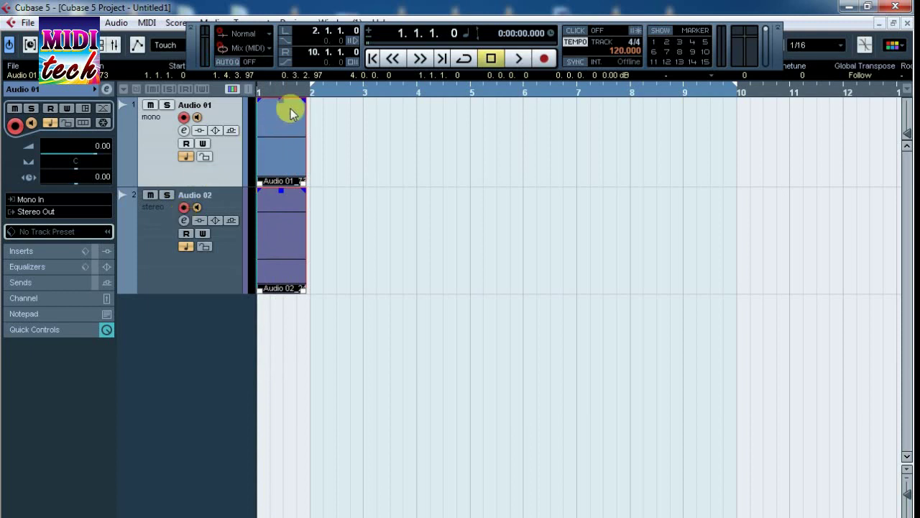
pyautogui.moveTo(273, 90); pyautogui.dragTo(259, 129)
pyautogui.press('space')
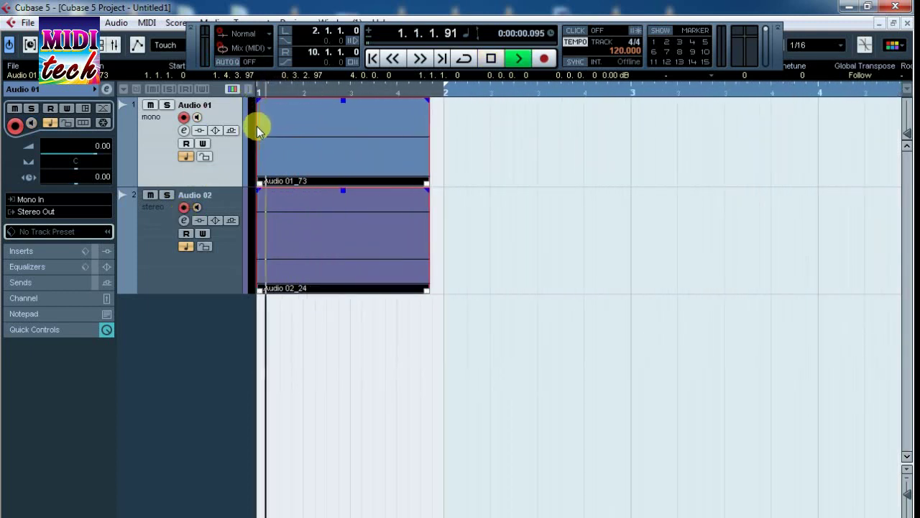
pyautogui.press('space')
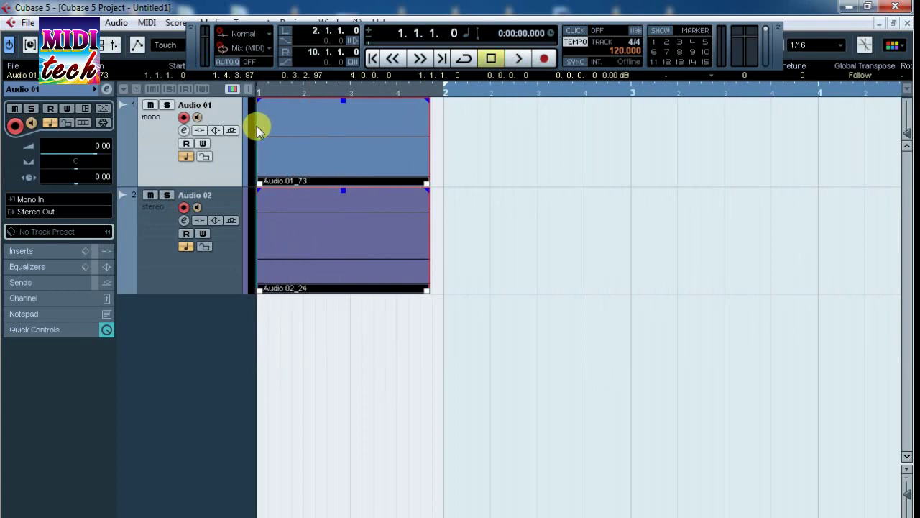
pyautogui.click(342, 92)
pyautogui.press('KP_Decimal')
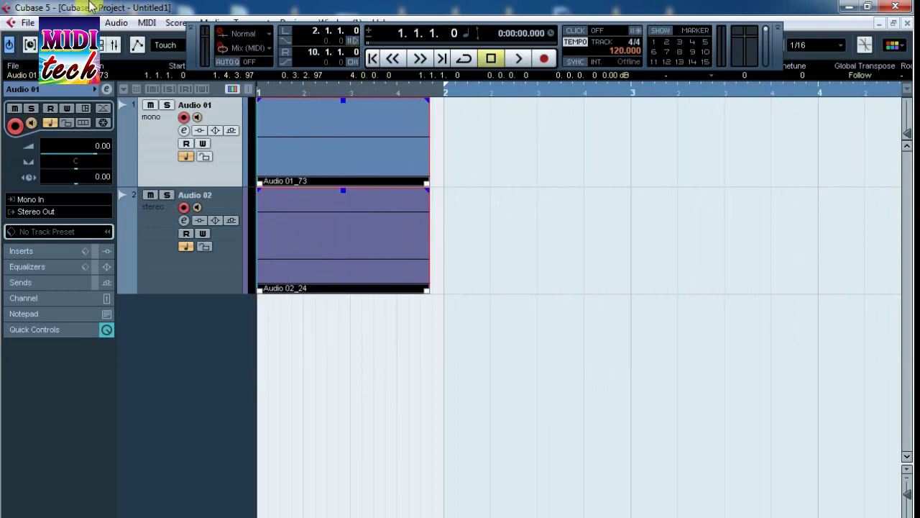
# Review the Transport preferences, keep Return to Start Position on Stop enabled, and test playback briefly.
pyautogui.click(27, 22)
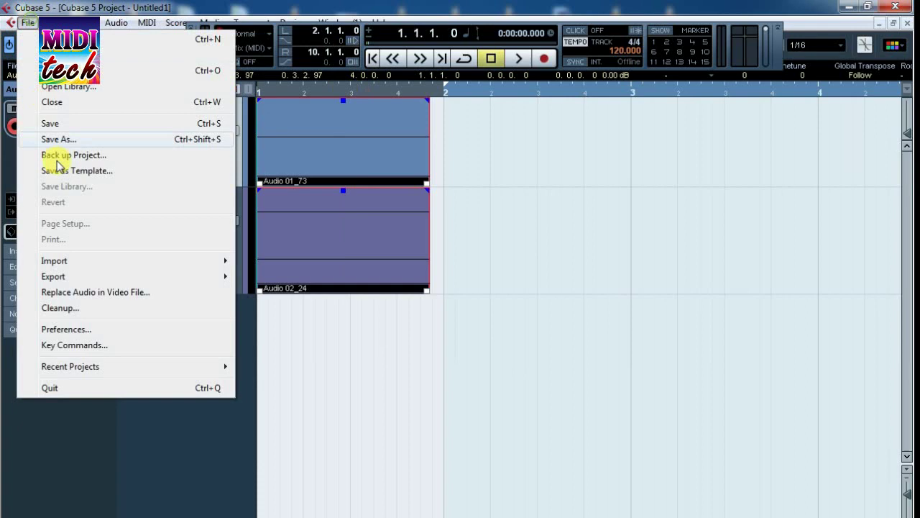
pyautogui.click(126, 330)
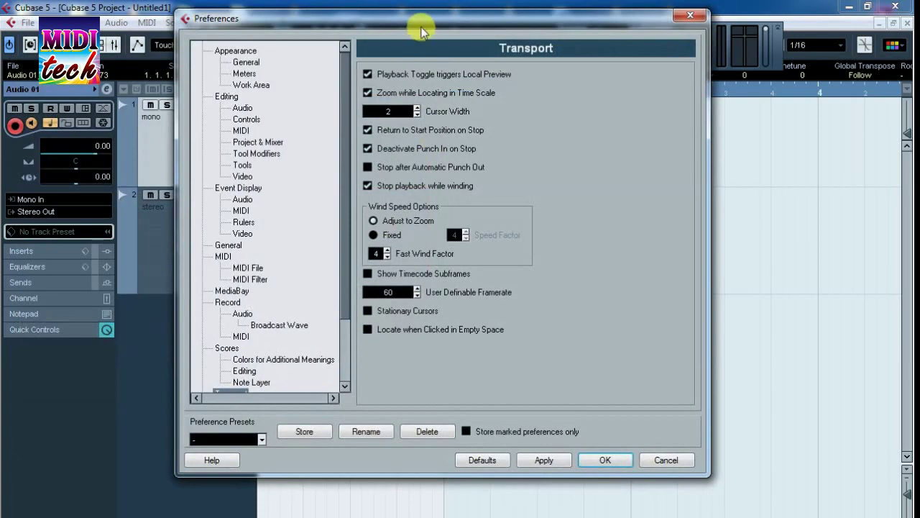
pyautogui.moveTo(421, 32); pyautogui.dragTo(383, 33)
pyautogui.moveTo(304, 221); pyautogui.dragTo(302, 316)
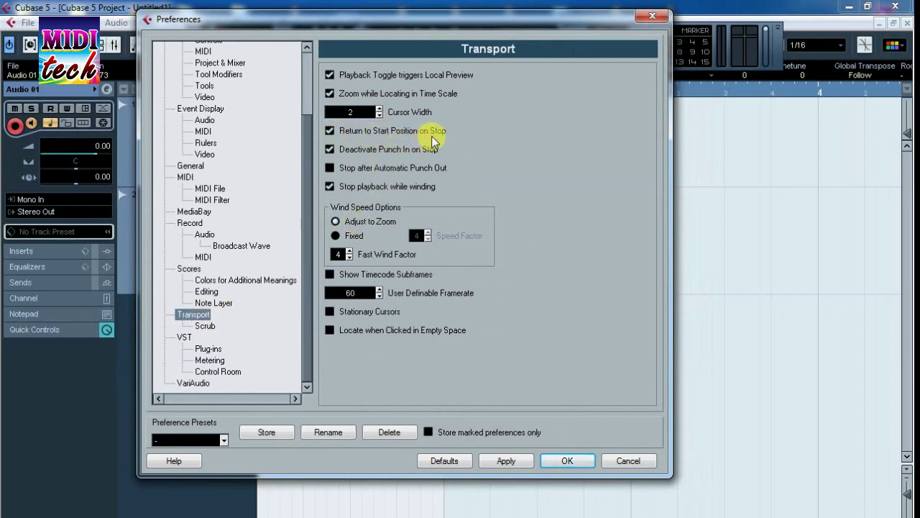
pyautogui.click(331, 137)
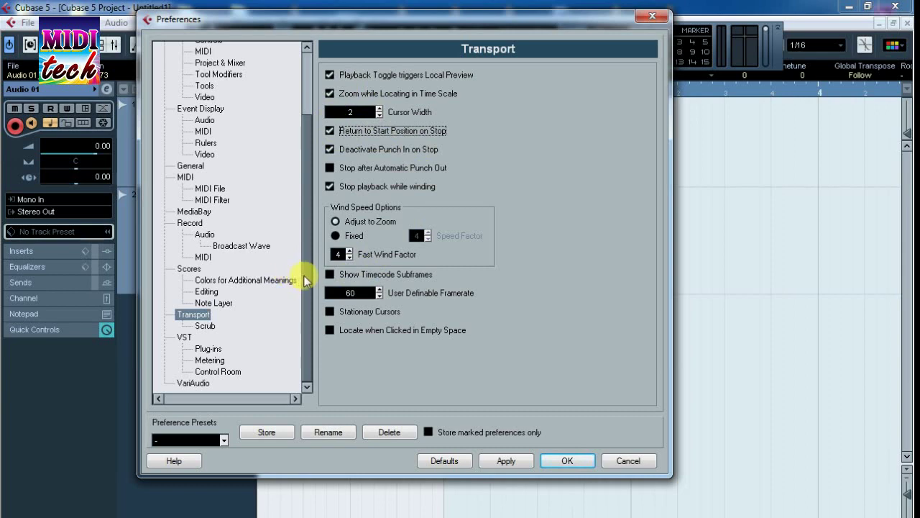
pyautogui.scroll(1, 305, 324)
pyautogui.scroll(-1, 305, 324)
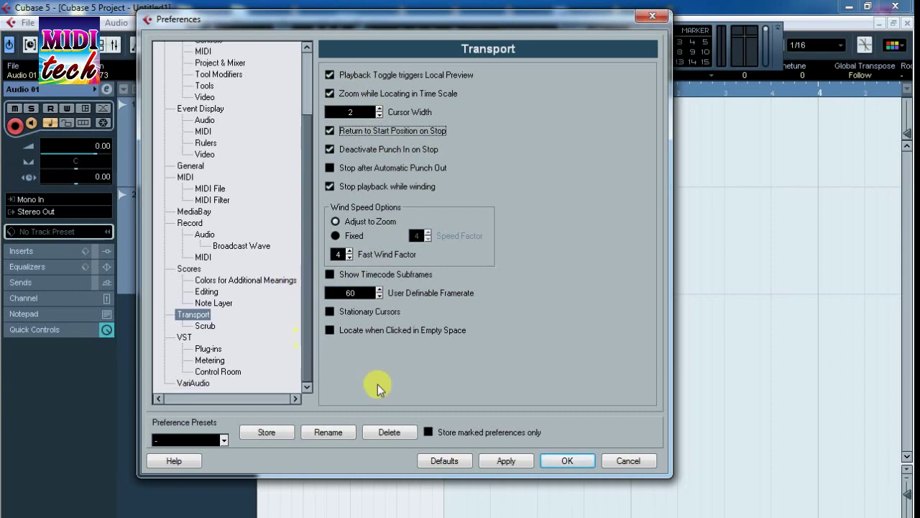
pyautogui.click(575, 461)
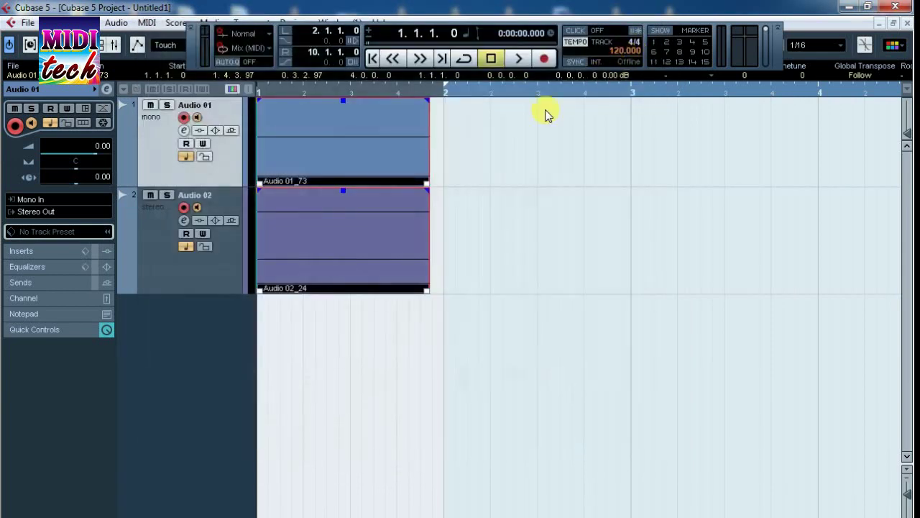
pyautogui.press('space')
pyautogui.press('space')
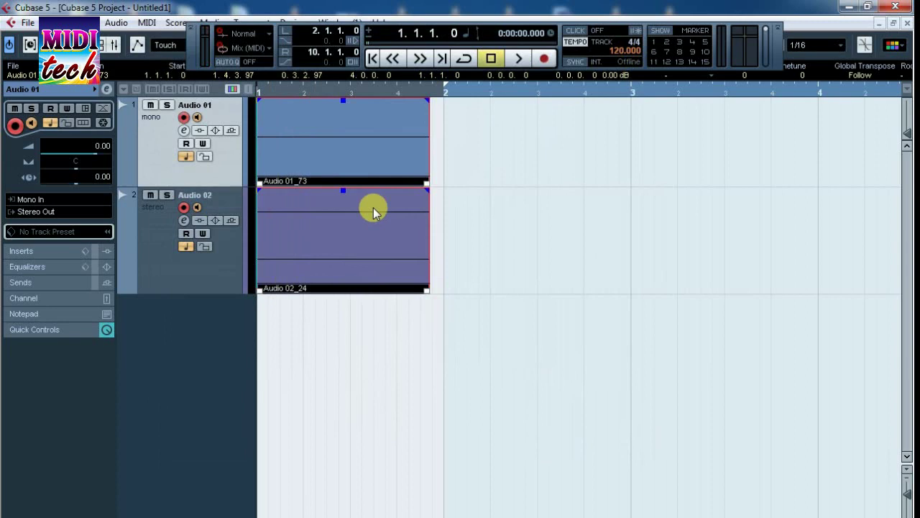
# Delete the recorded clip on the Audio 02 track and move the floating transport controls clear of the project tools.
pyautogui.click(373, 212)
pyautogui.press('Delete')
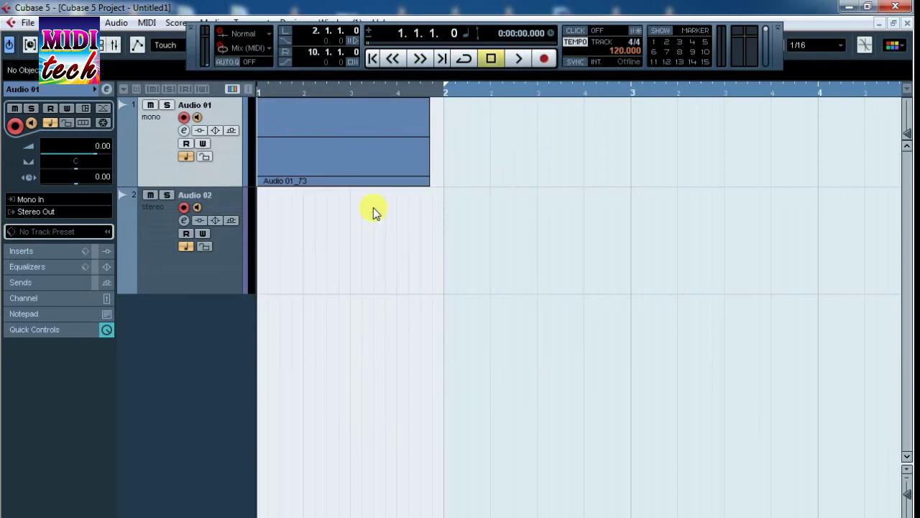
pyautogui.moveTo(201, 37); pyautogui.dragTo(640, 79)
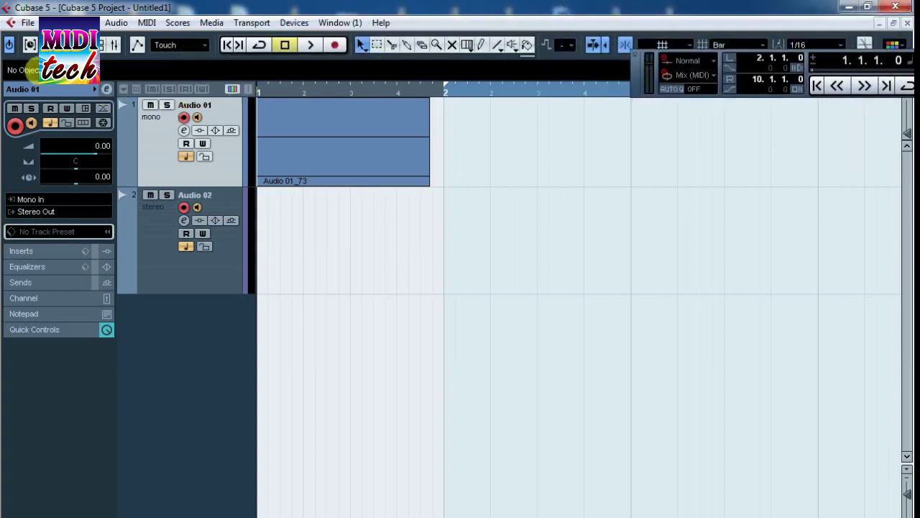
# Check which keys are assigned to the Delete command in the Edit category of the key commands.
pyautogui.click(27, 22)
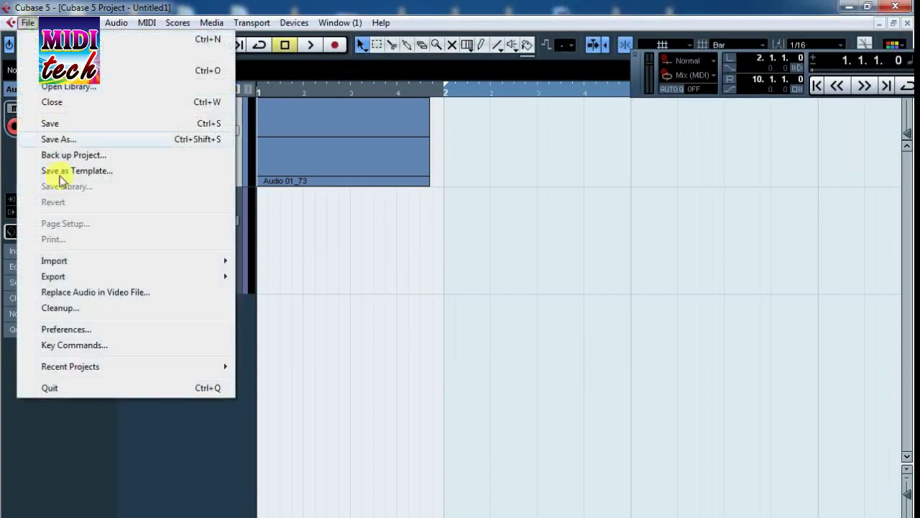
pyautogui.click(113, 348)
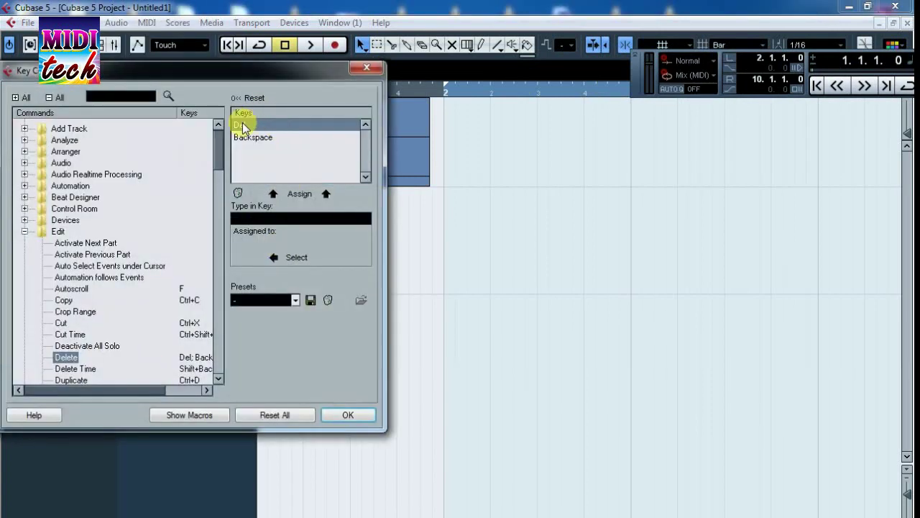
pyautogui.moveTo(223, 164)
pyautogui.mouseDown()
pyautogui.moveTo(221, 180)
pyautogui.moveTo(223, 154)
pyautogui.mouseUp()
pyautogui.click(366, 70)
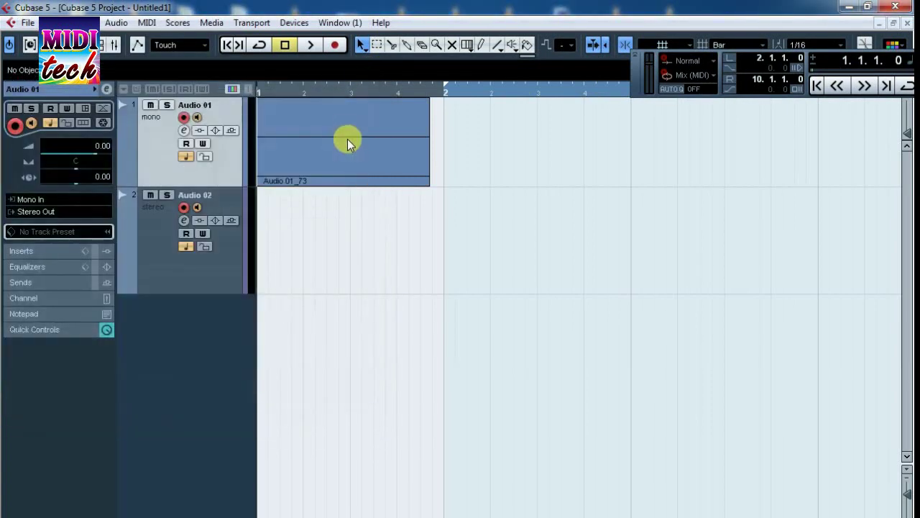
# Choose the Split tool, move the floating transport controls out of the way and set the grid type to Use Quantize.
pyautogui.click(347, 142)
pyautogui.click(179, 273)
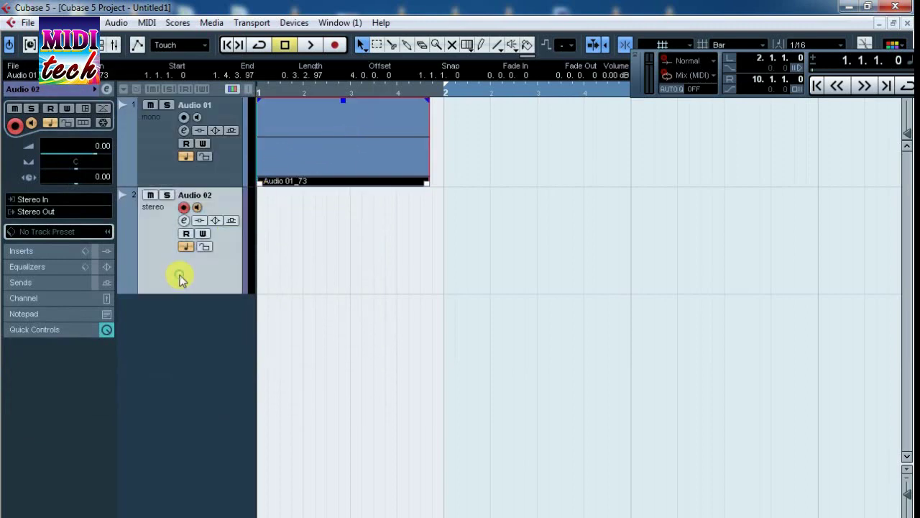
pyautogui.click(392, 45)
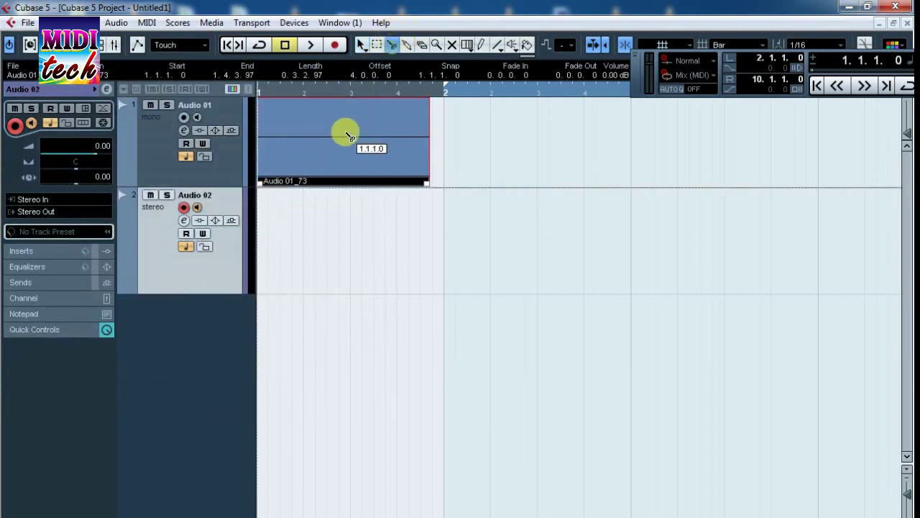
pyautogui.moveTo(644, 70); pyautogui.dragTo(651, 170)
pyautogui.click(744, 45)
pyautogui.click(755, 94)
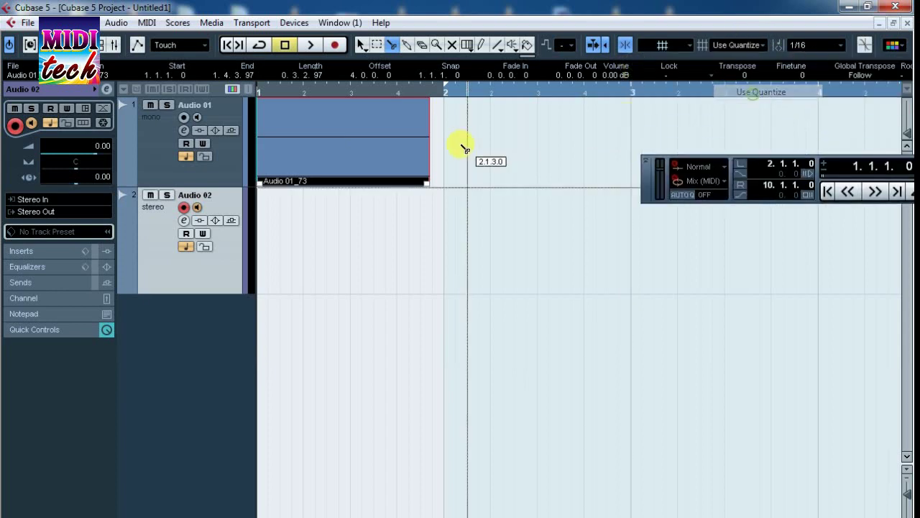
# Split the Audio 01 clip into four pieces, with the first cut at 1.2.3.0 and the last at 1.4.2.0.
pyautogui.click(327, 147)
pyautogui.click(361, 144)
pyautogui.click(410, 138)
pyautogui.click(361, 45)
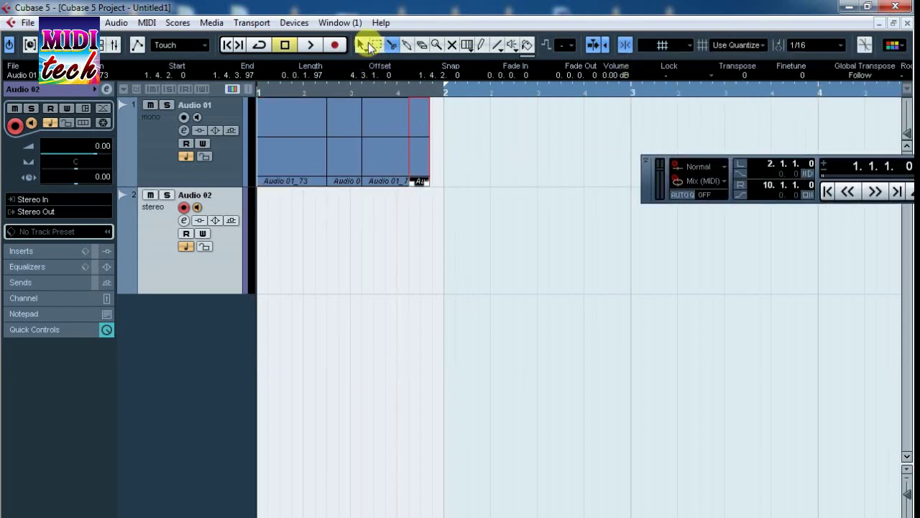
# Select all four pieces of the Audio 01 clip and look through the available audio processing commands.
pyautogui.moveTo(464, 121); pyautogui.dragTo(227, 164)
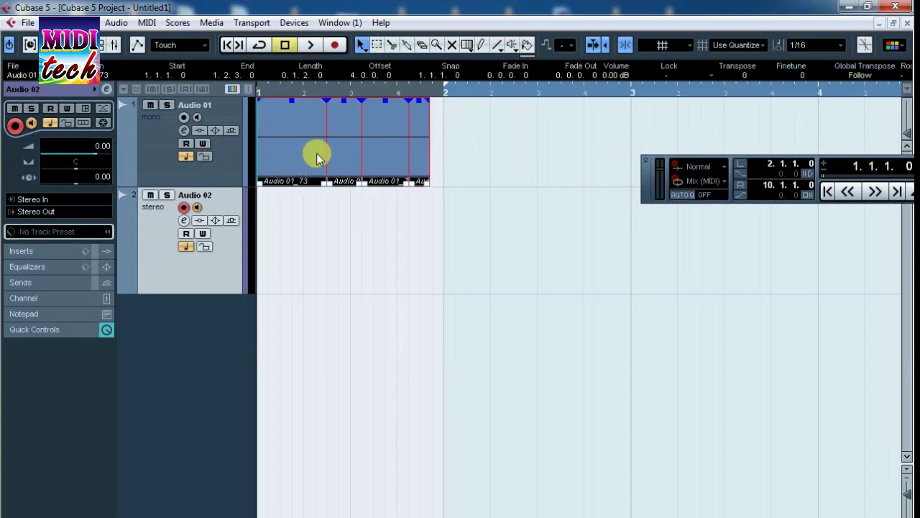
pyautogui.click(516, 141)
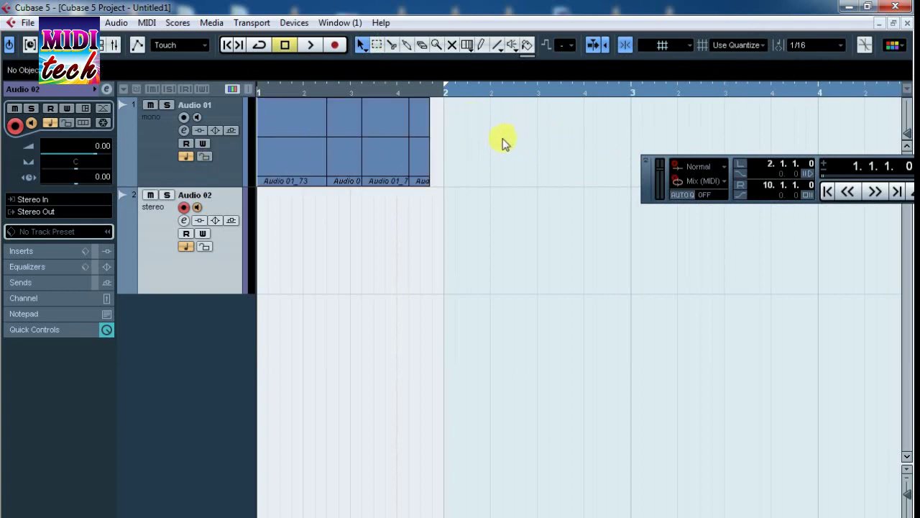
pyautogui.moveTo(504, 138); pyautogui.dragTo(277, 162)
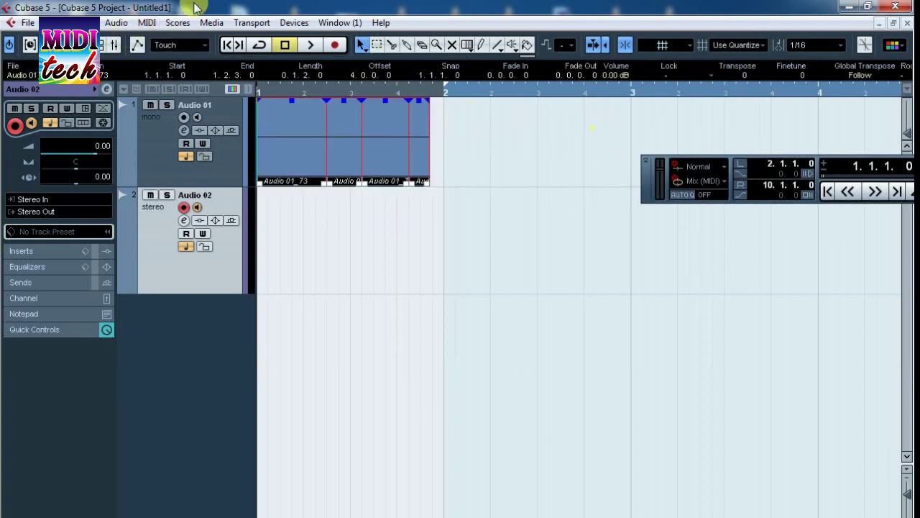
pyautogui.click(117, 22)
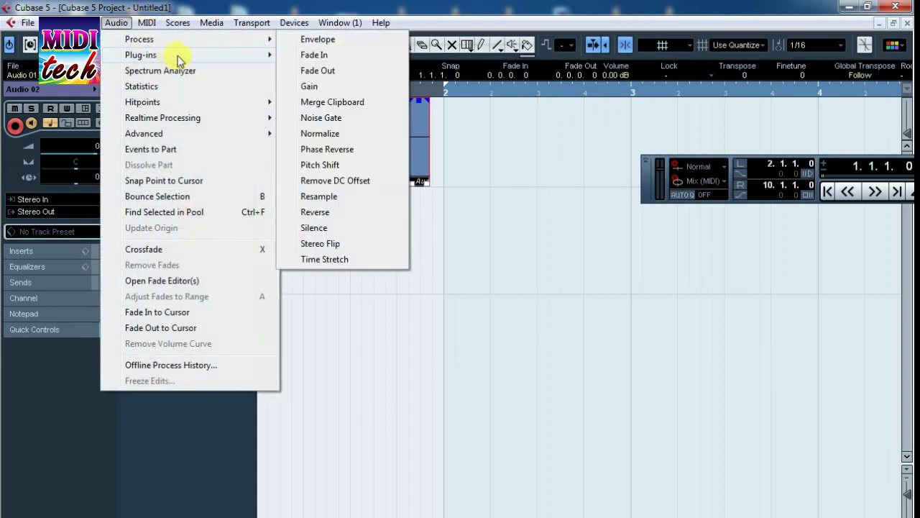
pyautogui.moveTo(195, 43)
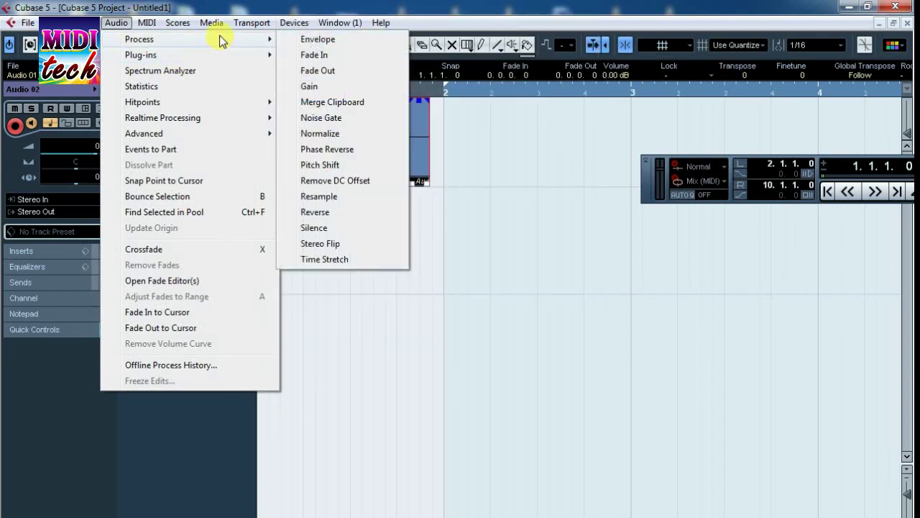
pyautogui.click(522, 127)
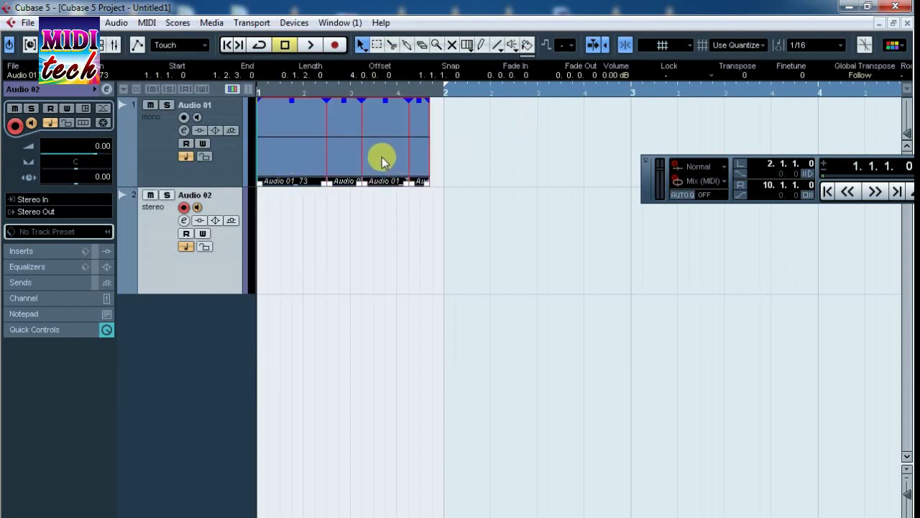
pyautogui.moveTo(459, 153); pyautogui.dragTo(286, 182)
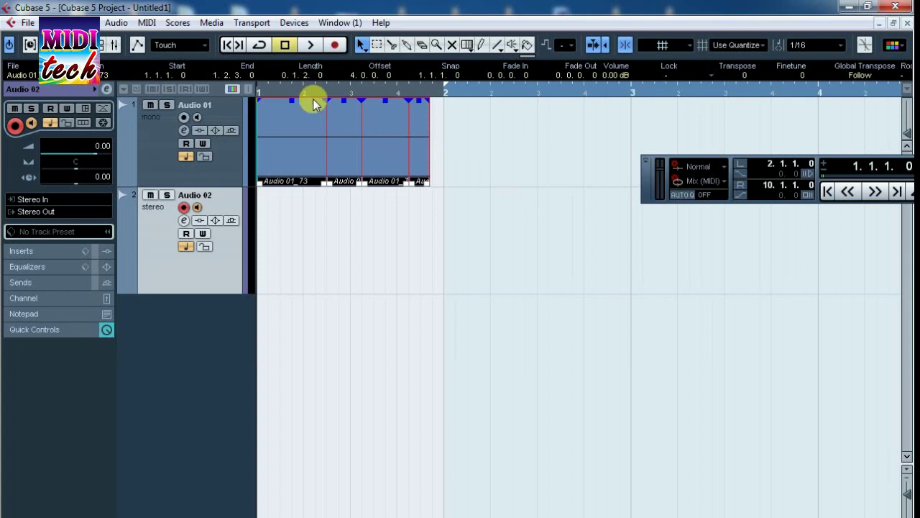
# Look up the Bounce command in the Audio key commands and check the assignment of the B key.
pyautogui.click(20, 24)
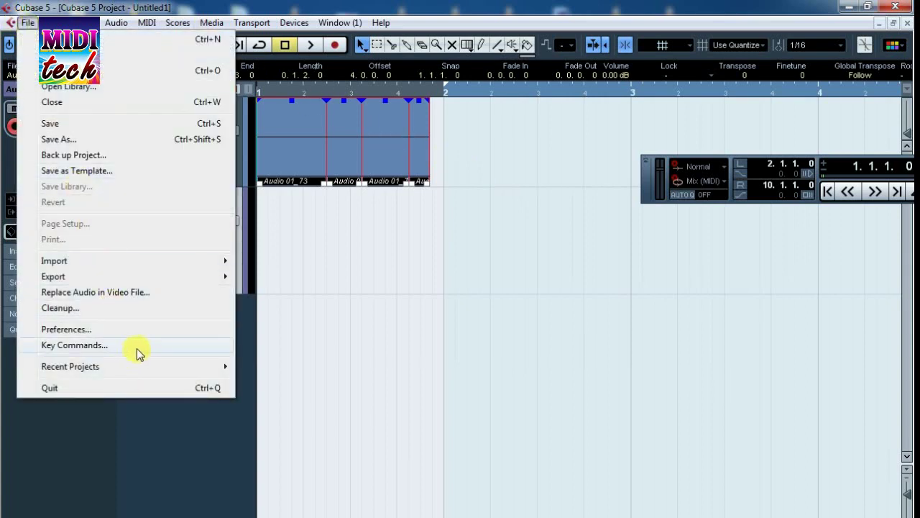
pyautogui.click(137, 347)
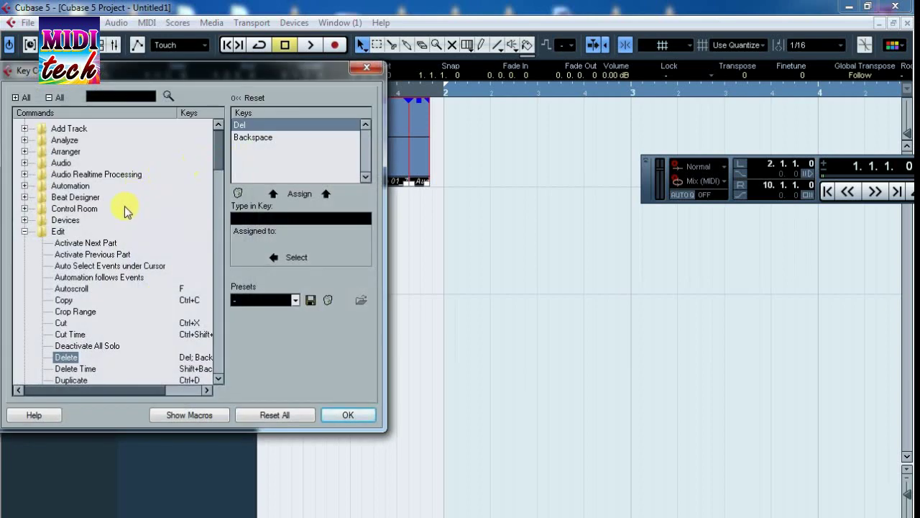
pyautogui.click(25, 163)
pyautogui.click(65, 197)
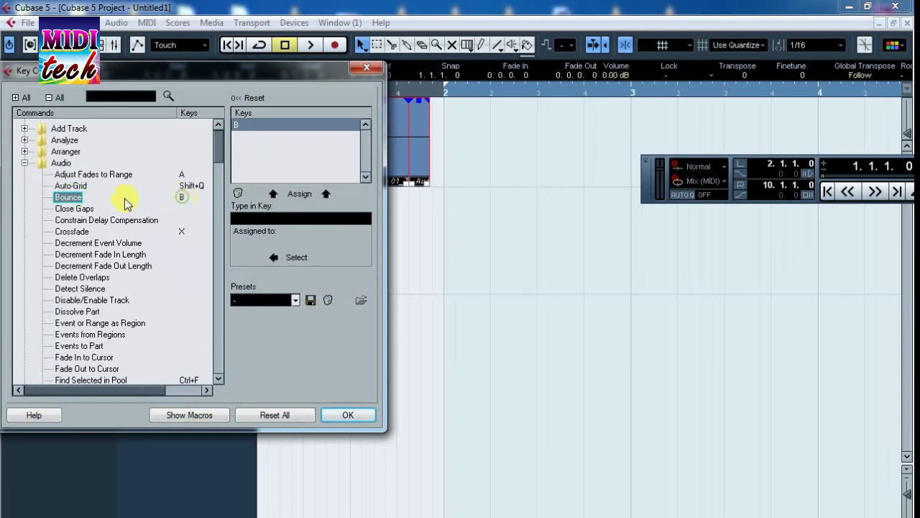
pyautogui.click(286, 220)
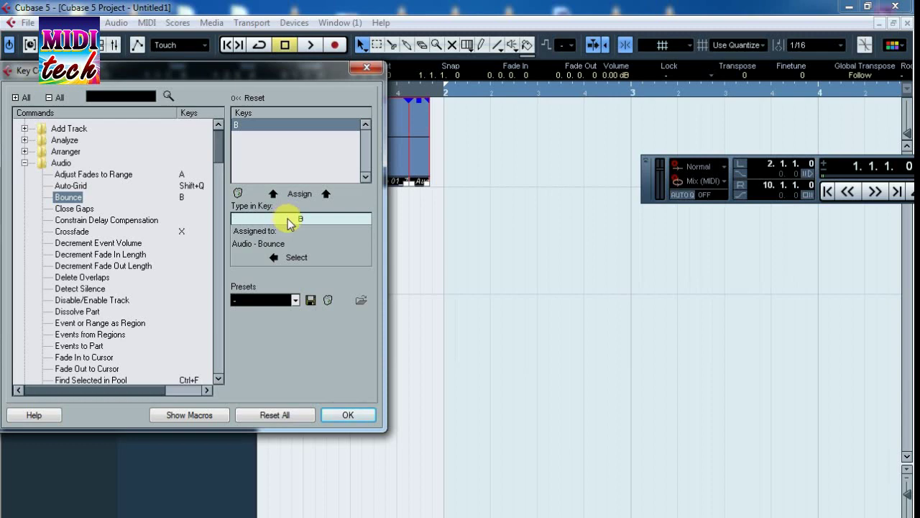
pyautogui.click(345, 415)
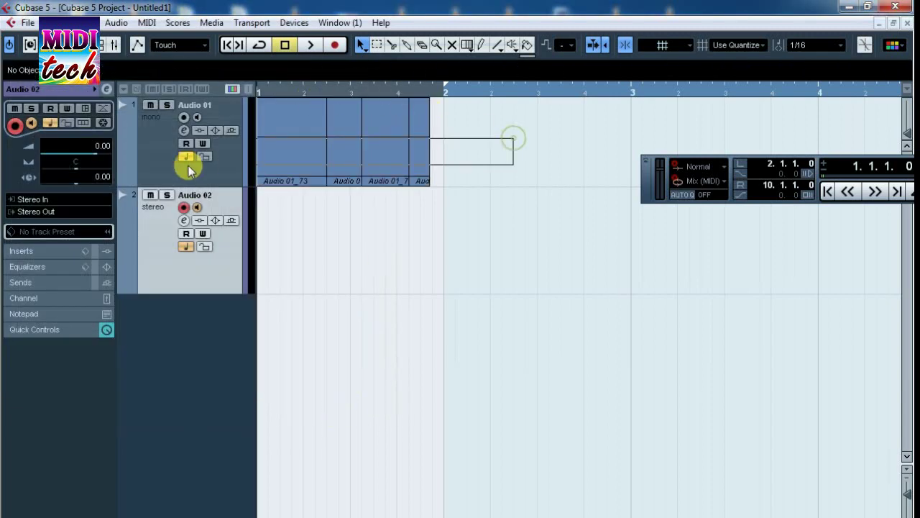
# Bounce the four selected Audio 01 pieces into one clip, replacing the events, and move the floating transport controls clear of the timeline.
pyautogui.press('b')
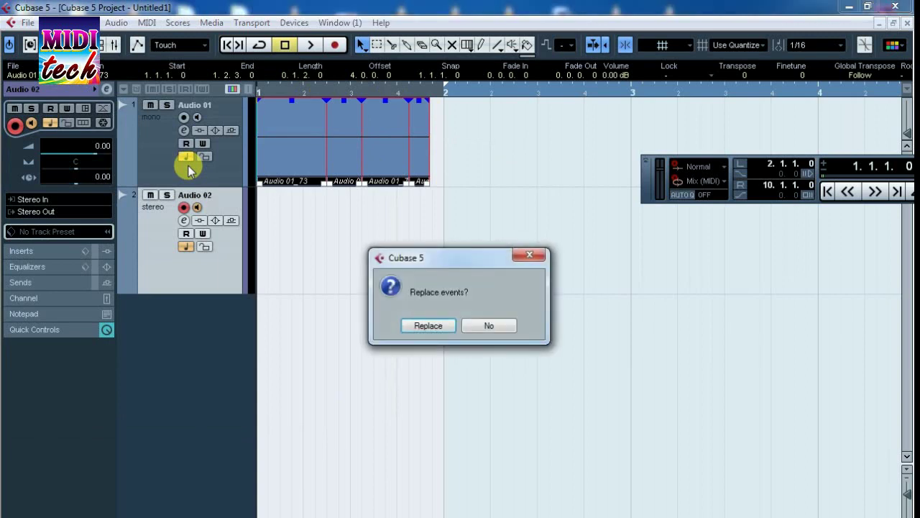
pyautogui.press('Return')
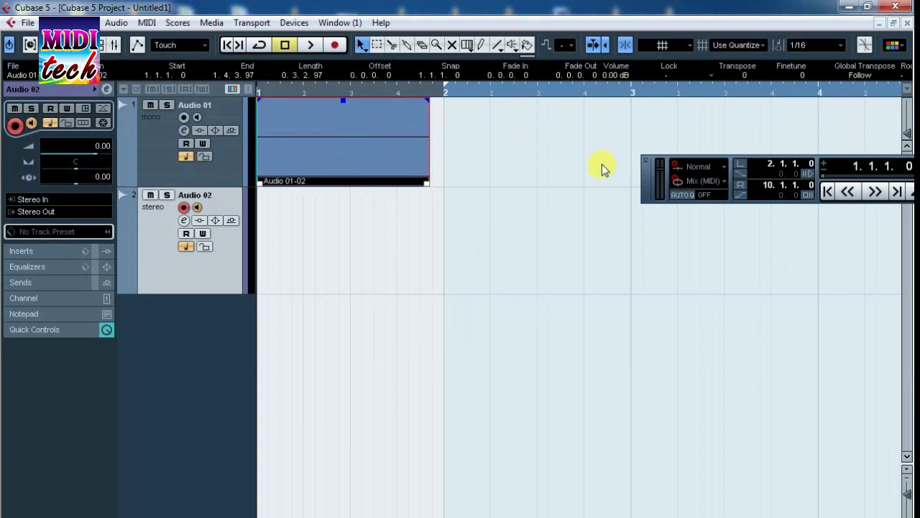
pyautogui.moveTo(646, 193); pyautogui.dragTo(631, 199)
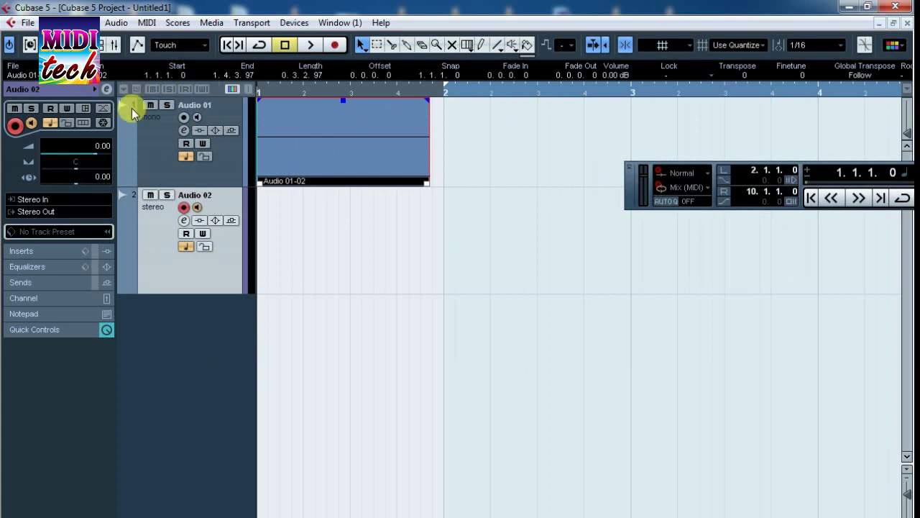
pyautogui.moveTo(642, 187); pyautogui.dragTo(551, 24)
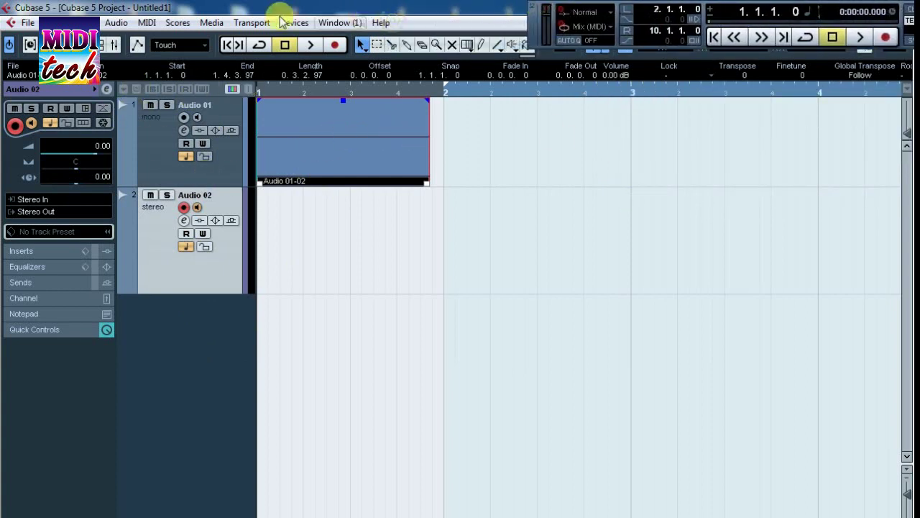
# Look through the file commands and recent projects, deselect the clip and move the floating transport controls off the toolbar.
pyautogui.click(34, 26)
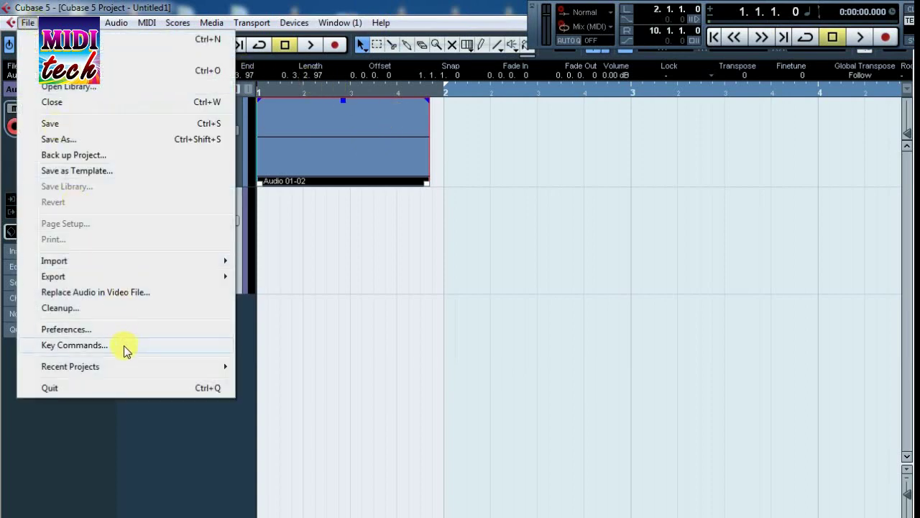
pyautogui.moveTo(139, 370)
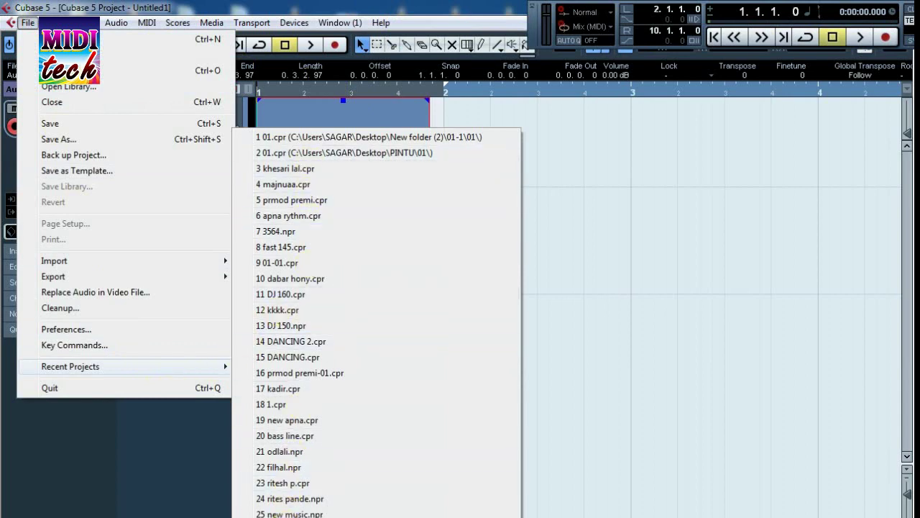
pyautogui.click(179, 482)
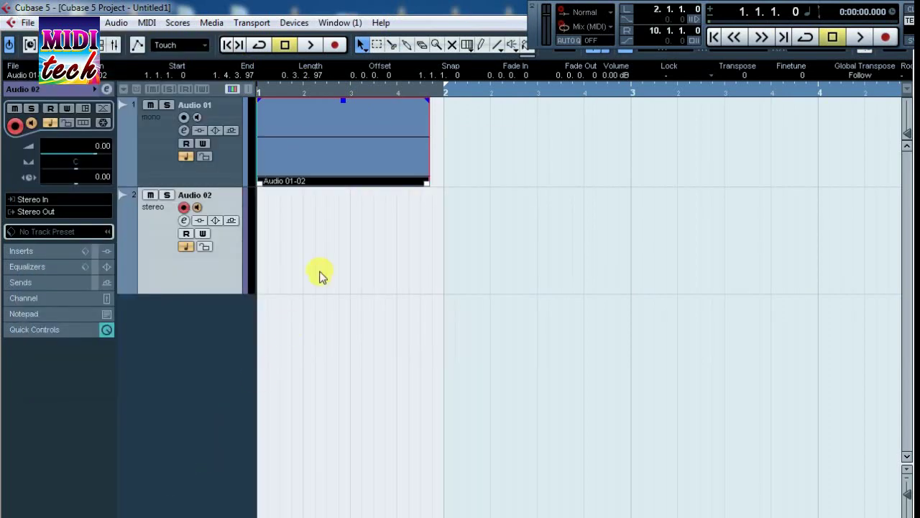
pyautogui.click(382, 266)
pyautogui.moveTo(531, 24); pyautogui.dragTo(564, 132)
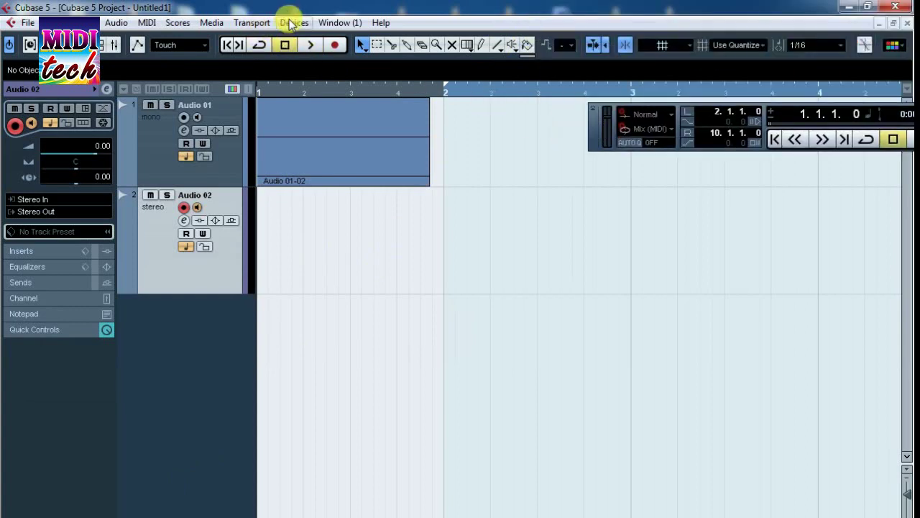
# Look up the zoom commands and their shortcuts, and try zooming the project timeline in and out horizontally.
pyautogui.click(52, 22)
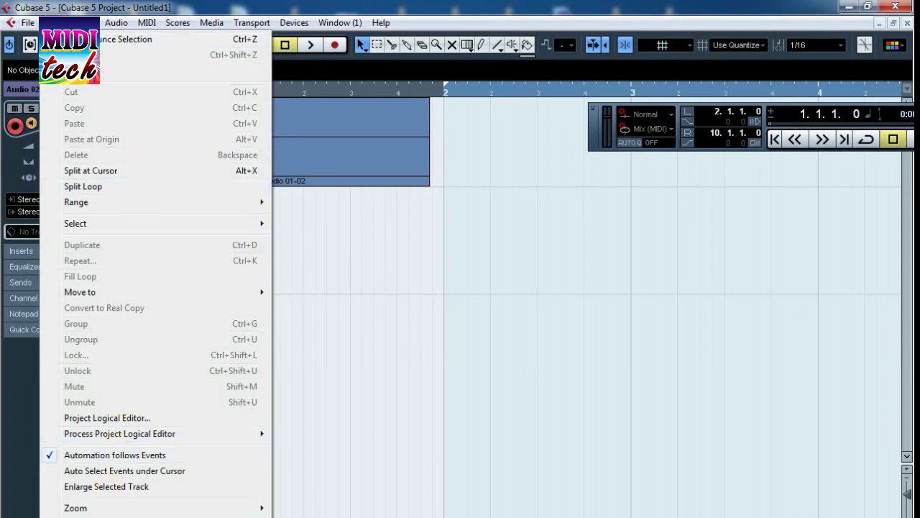
pyautogui.moveTo(152, 508)
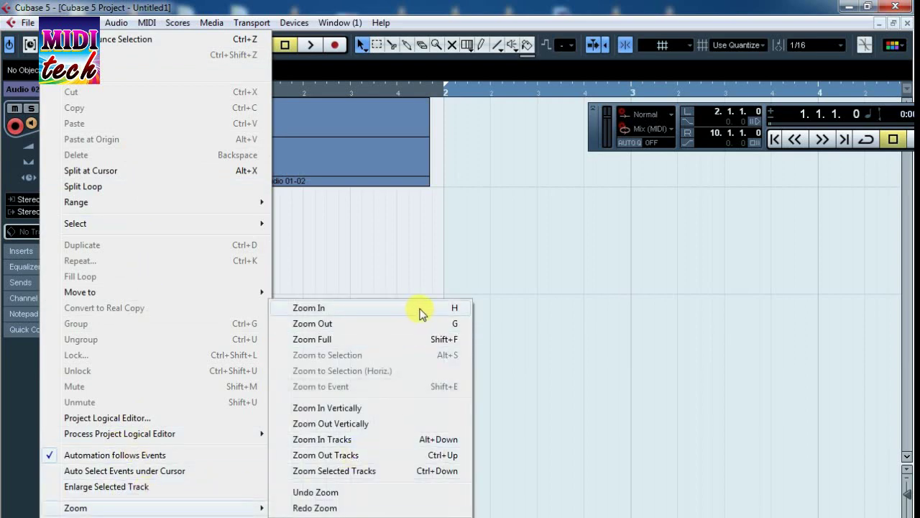
pyautogui.click(433, 238)
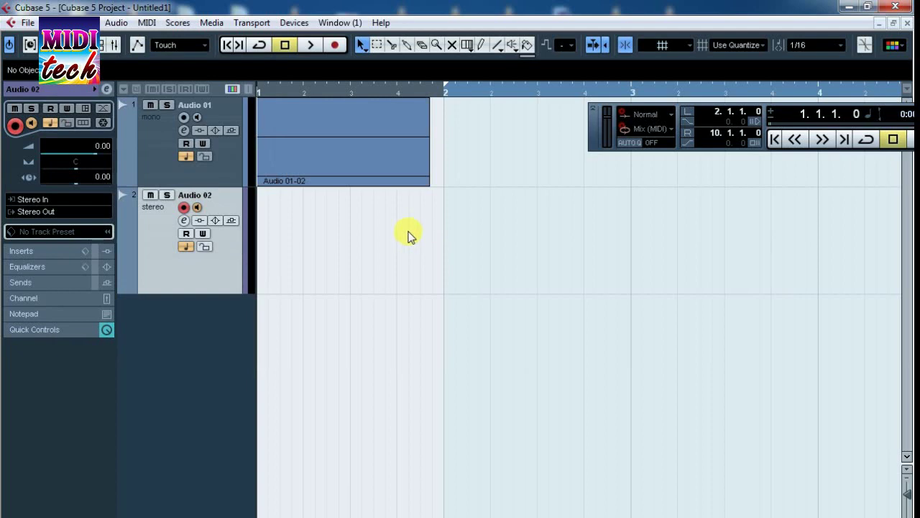
pyautogui.press('h')
pyautogui.press('h')
pyautogui.press('h')
pyautogui.press('h')
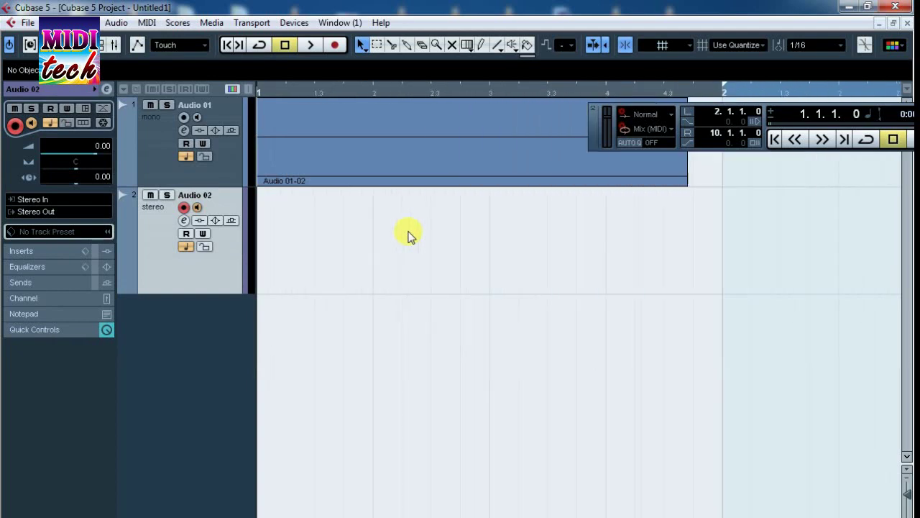
pyautogui.press('g')
pyautogui.press('g')
pyautogui.press('g')
pyautogui.press('g')
pyautogui.press('h')
pyautogui.press('h')
pyautogui.press('h')
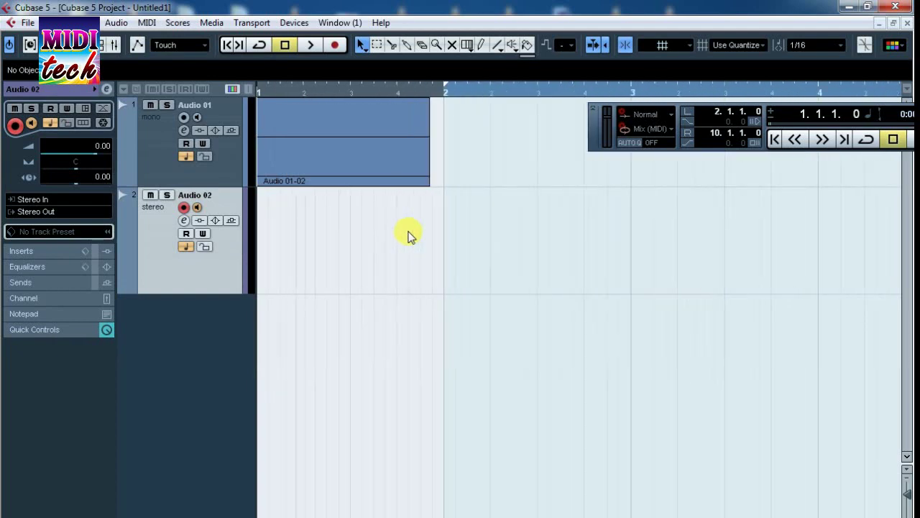
pyautogui.press('g')
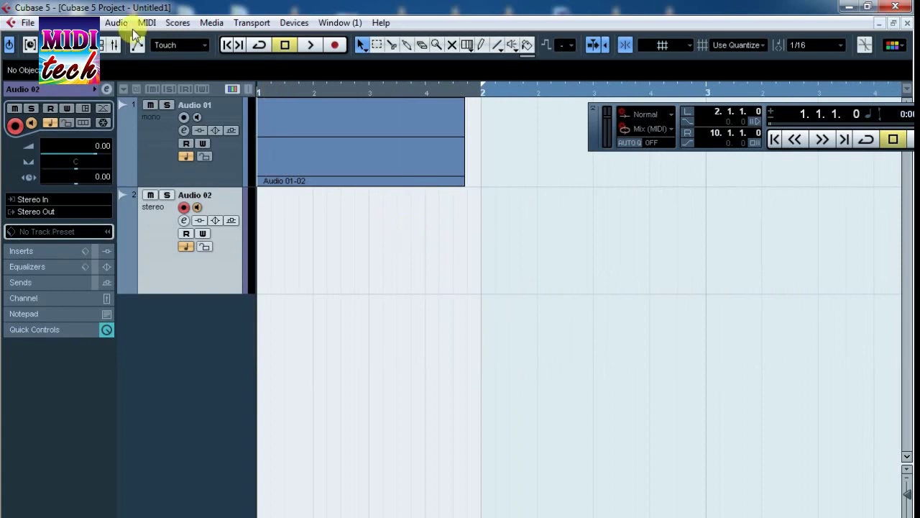
pyautogui.click(49, 22)
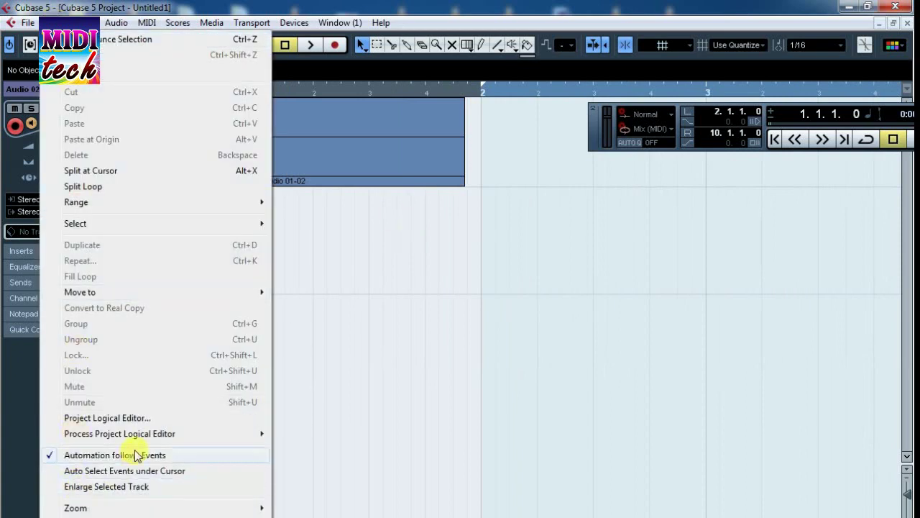
pyautogui.moveTo(155, 507)
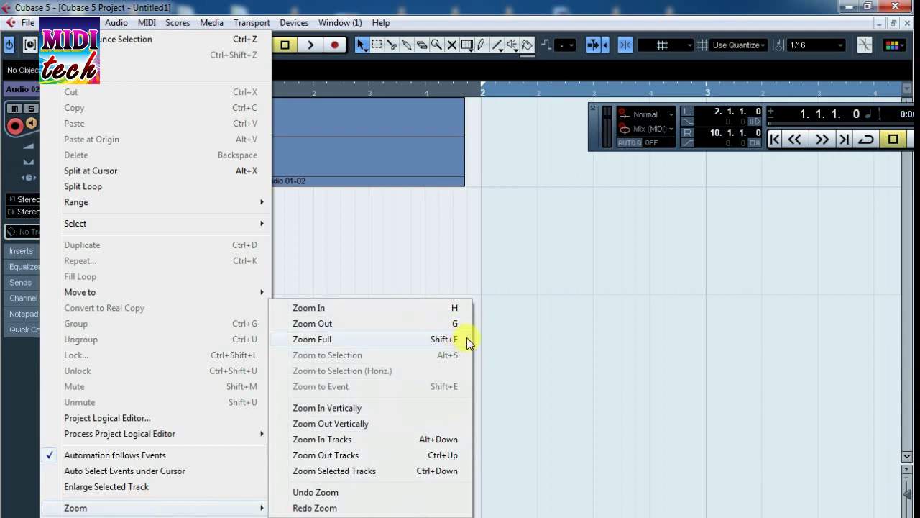
pyautogui.click(468, 257)
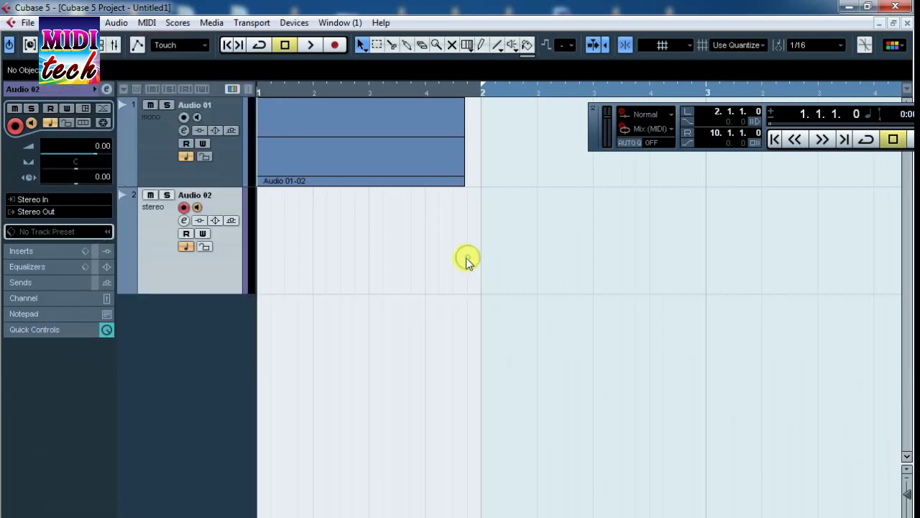
# Look through the project commands, the track types that can be added and the audio processing commands.
pyautogui.click(97, 23)
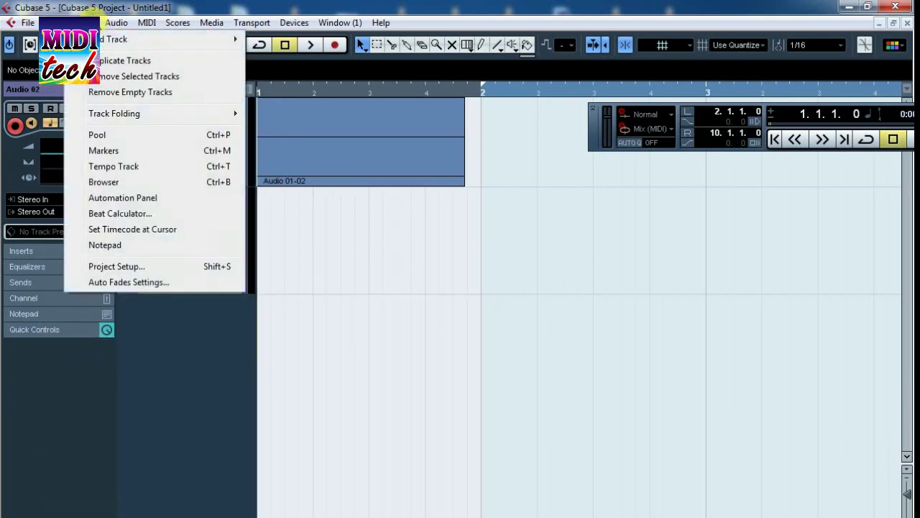
pyautogui.moveTo(102, 41)
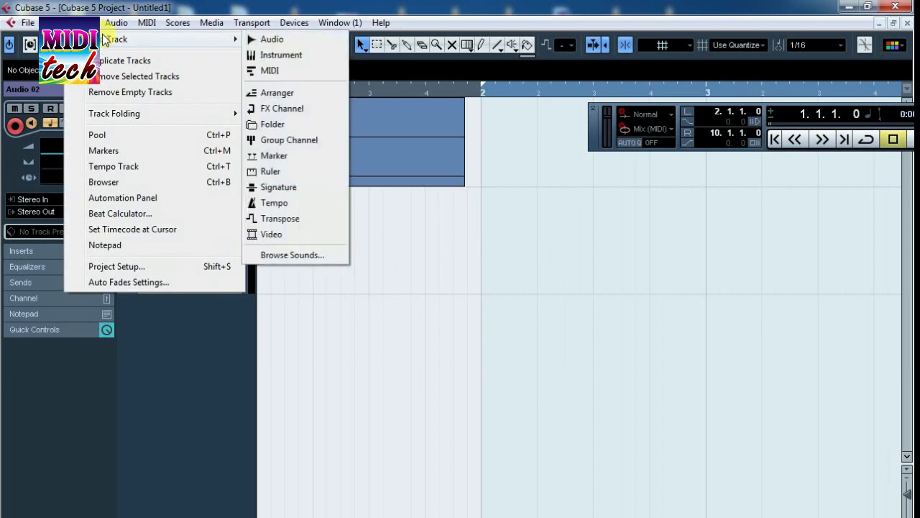
pyautogui.rightClick(164, 406)
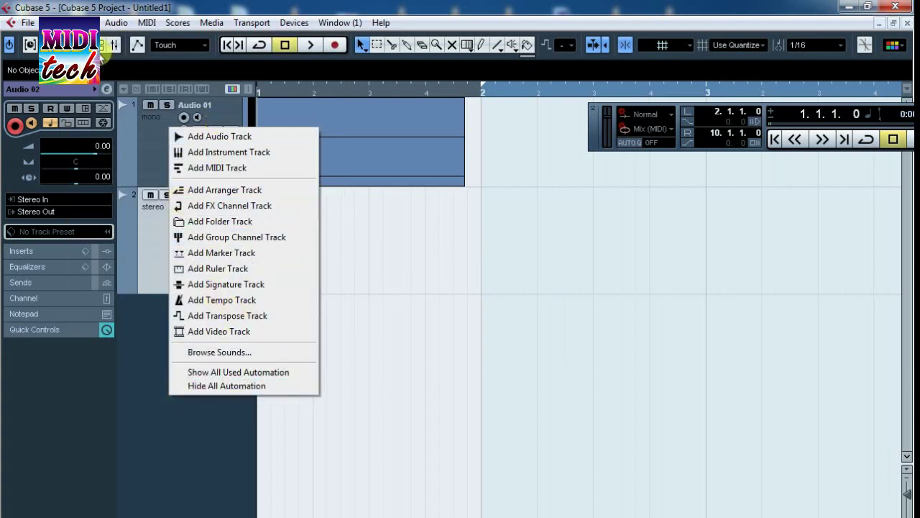
pyautogui.click(97, 22)
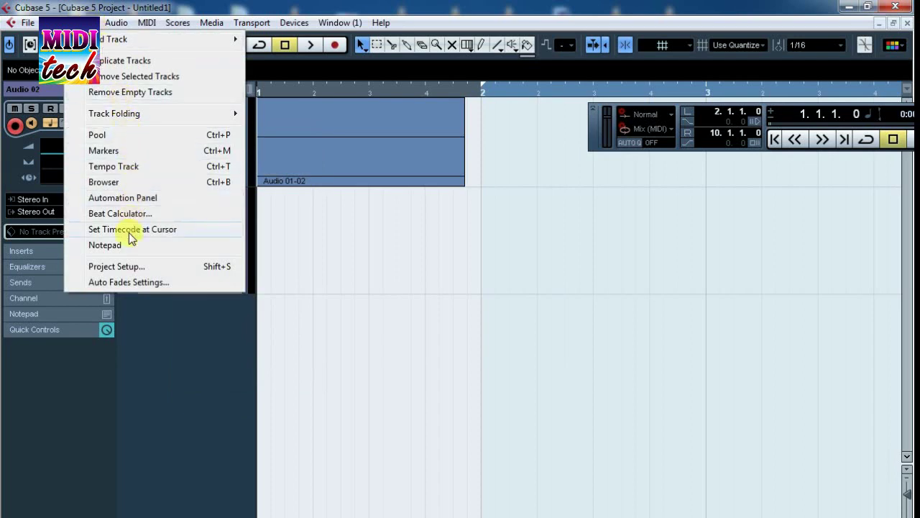
pyautogui.moveTo(117, 22)
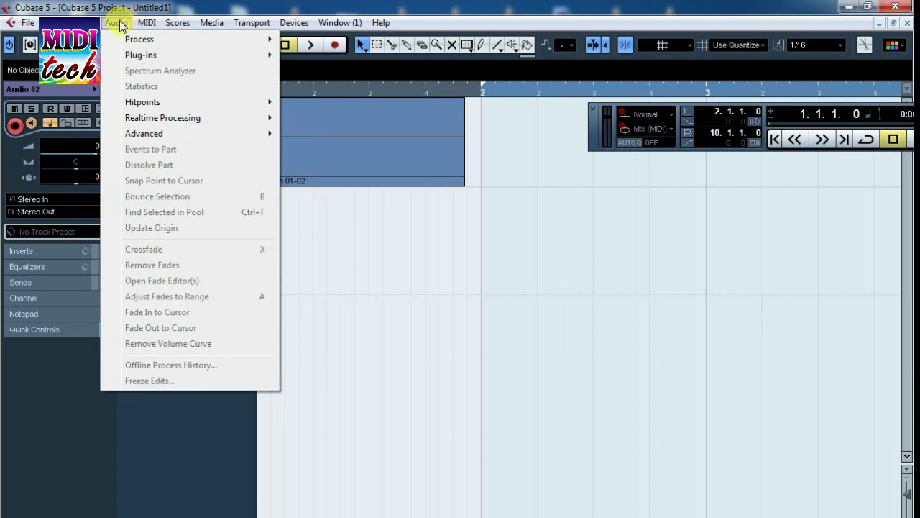
pyautogui.moveTo(144, 40)
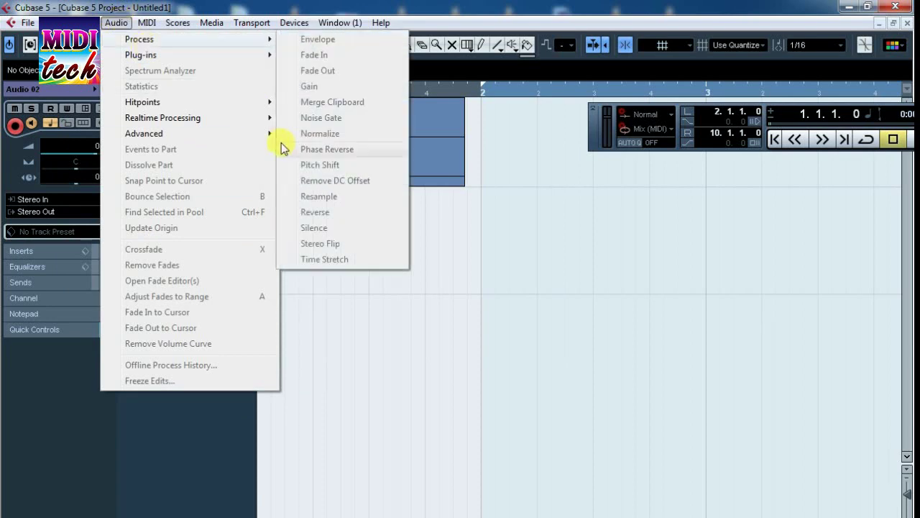
# Select the bounced Audio 01-02 clip, close its sample editor and normalize the clip with a lowered maximum level.
pyautogui.click(429, 141)
pyautogui.doubleClick(428, 141)
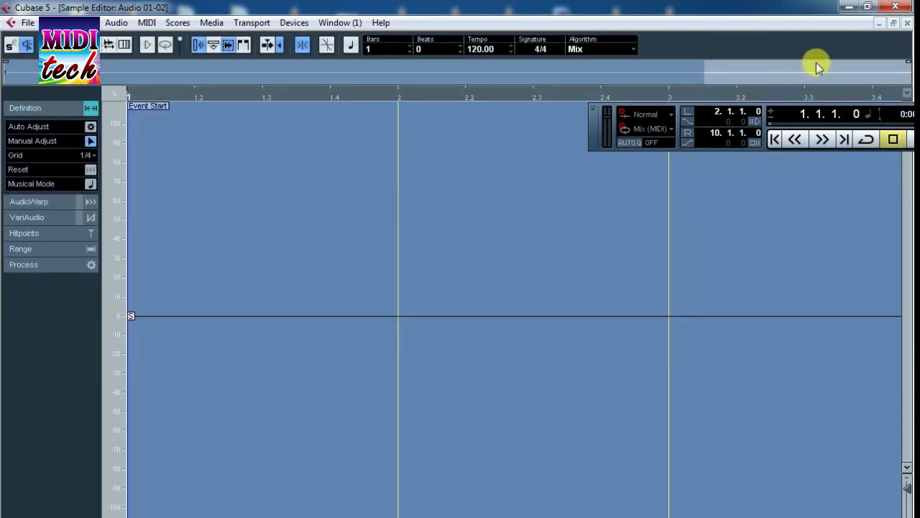
pyautogui.click(907, 23)
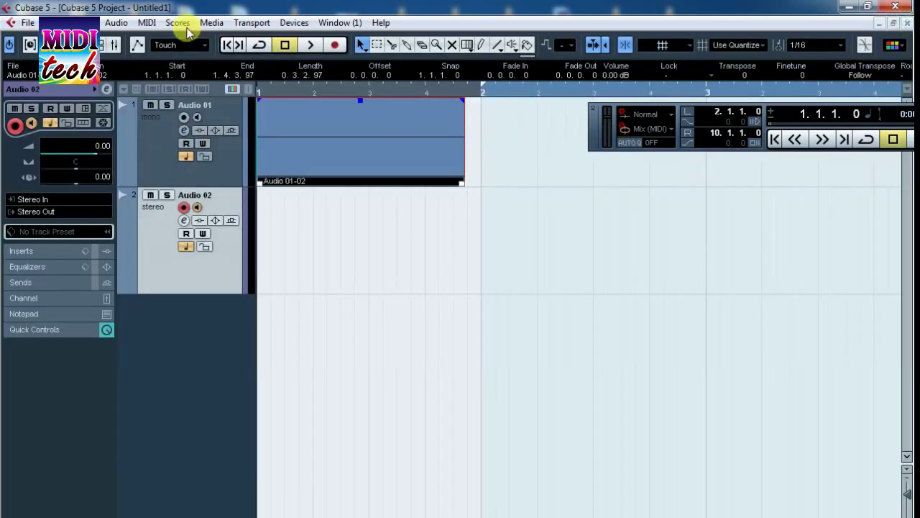
pyautogui.click(118, 24)
pyautogui.moveTo(133, 37)
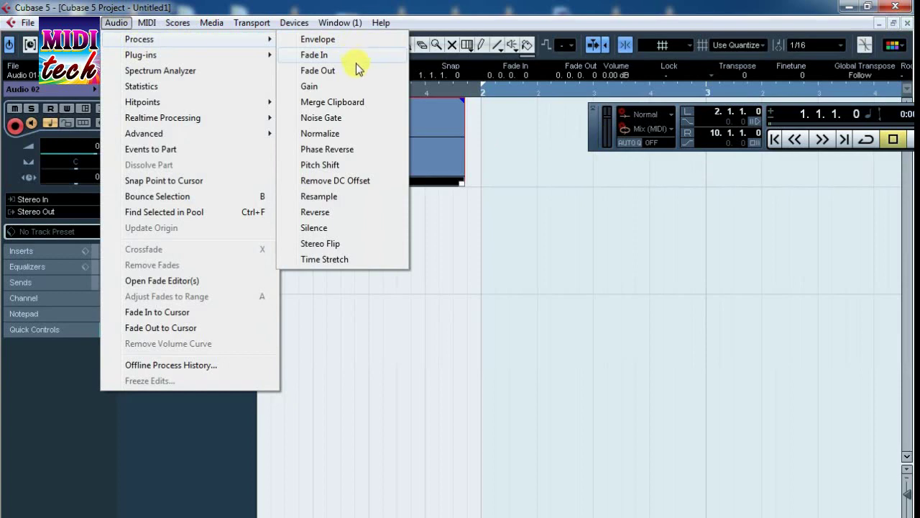
pyautogui.click(369, 137)
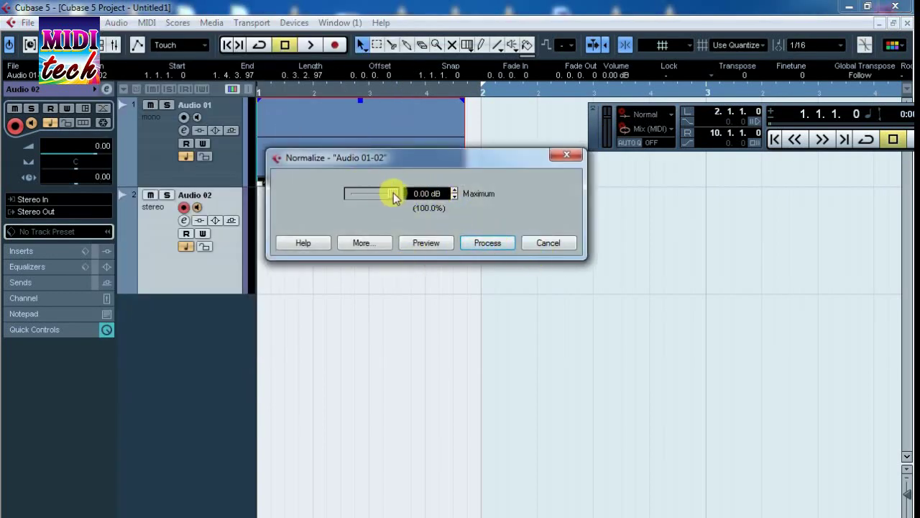
pyautogui.moveTo(393, 194)
pyautogui.mouseDown()
pyautogui.moveTo(363, 199)
pyautogui.moveTo(378, 199)
pyautogui.mouseUp()
pyautogui.click(486, 243)
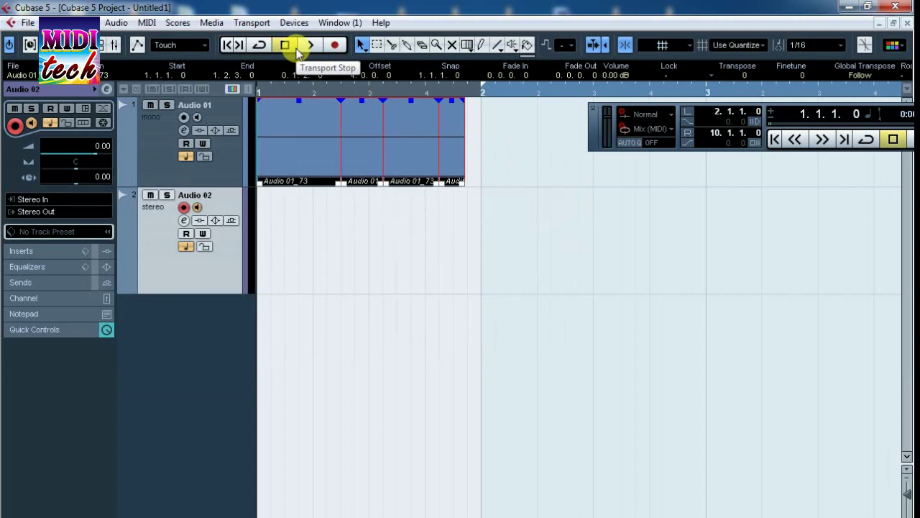
# Select all four Audio 01 pieces and bounce them into a single clip, replacing the original events.
pyautogui.click(518, 135)
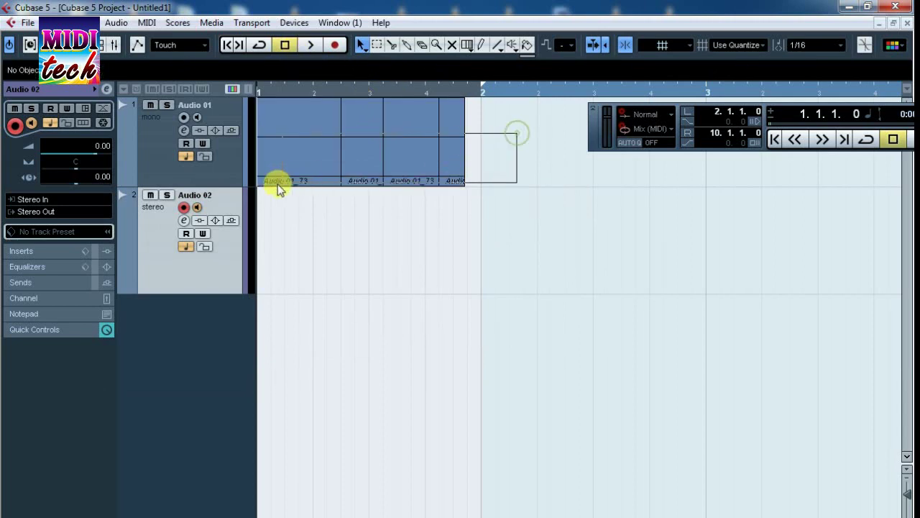
pyautogui.click(277, 185)
pyautogui.press('b')
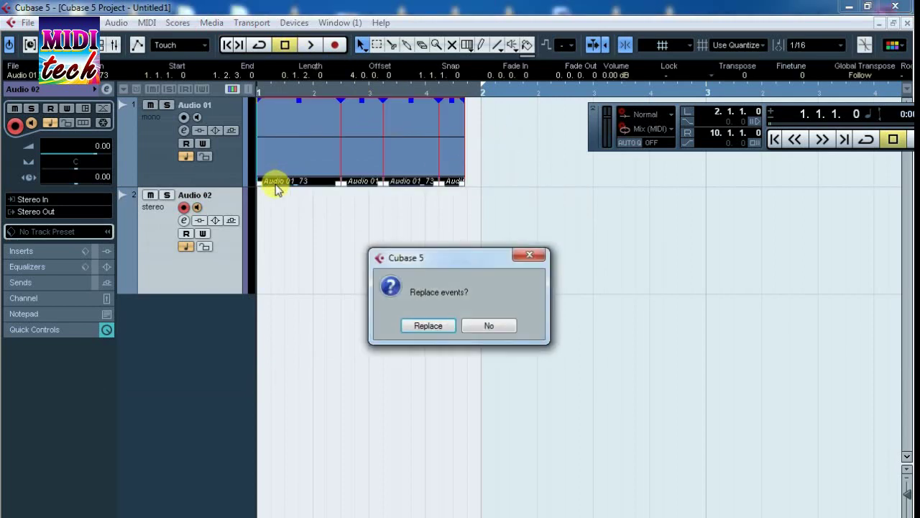
pyautogui.press('Return')
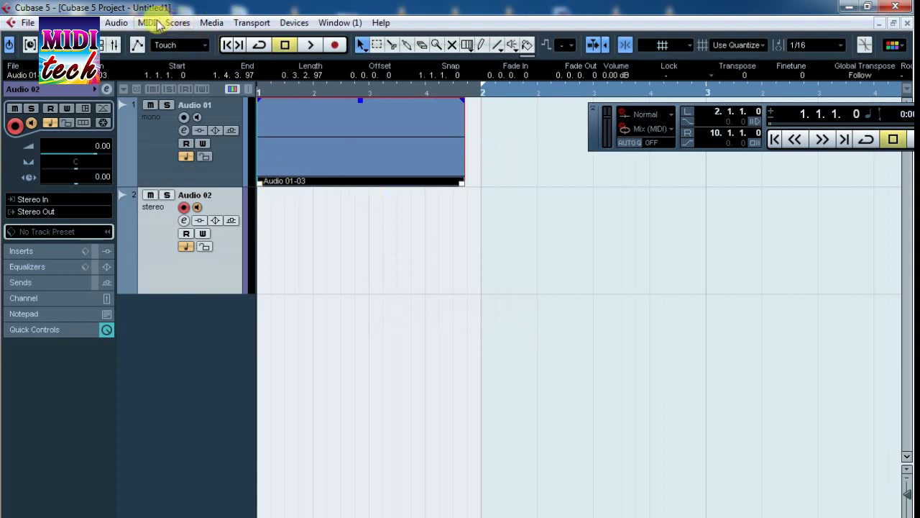
# Look through the audio processing commands and plug-in effects, and view the channel settings of the Audio 01 track.
pyautogui.click(117, 22)
pyautogui.moveTo(180, 40)
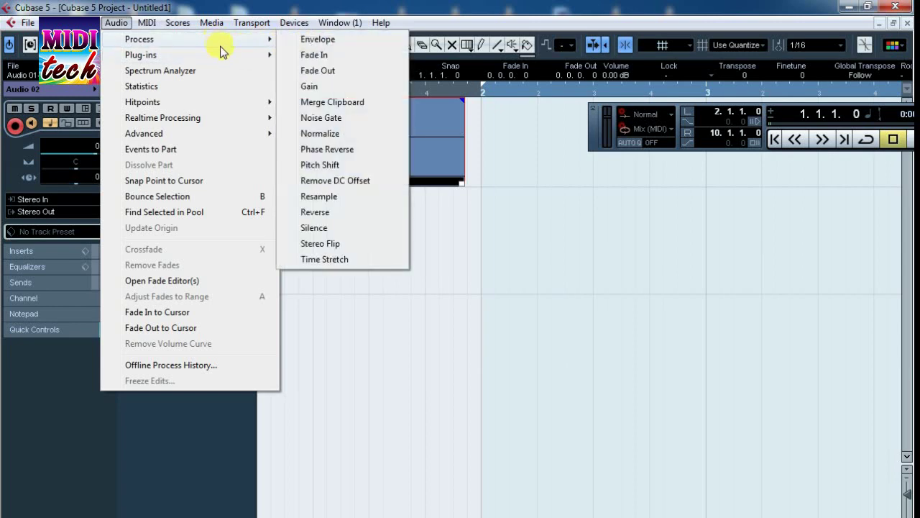
pyautogui.moveTo(220, 55)
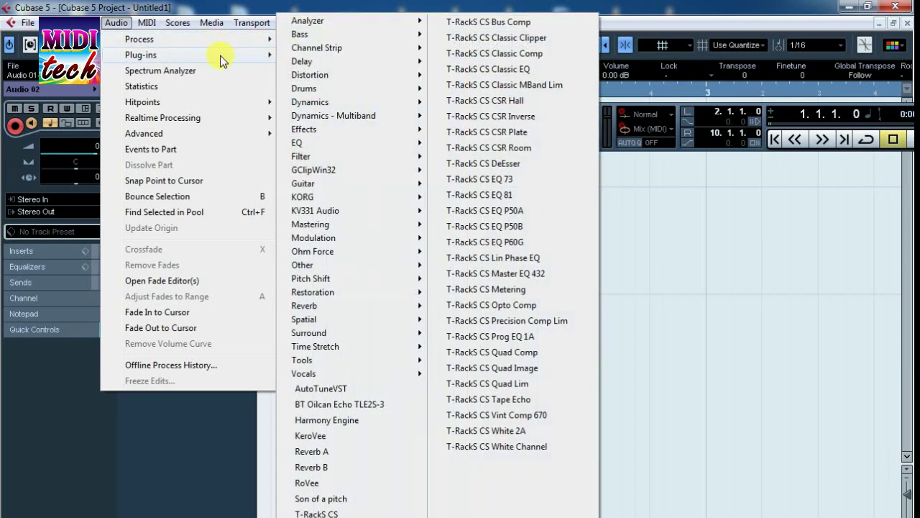
pyautogui.click(603, 226)
pyautogui.click(185, 131)
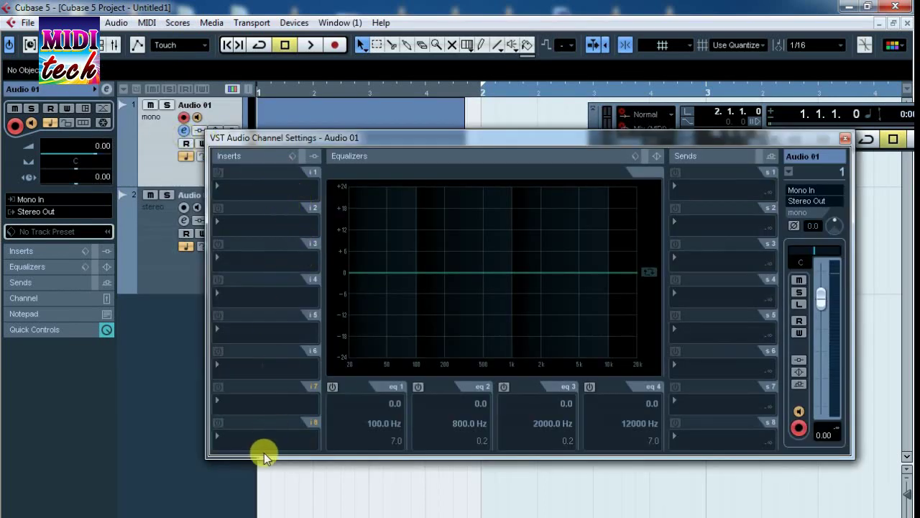
pyautogui.click(848, 136)
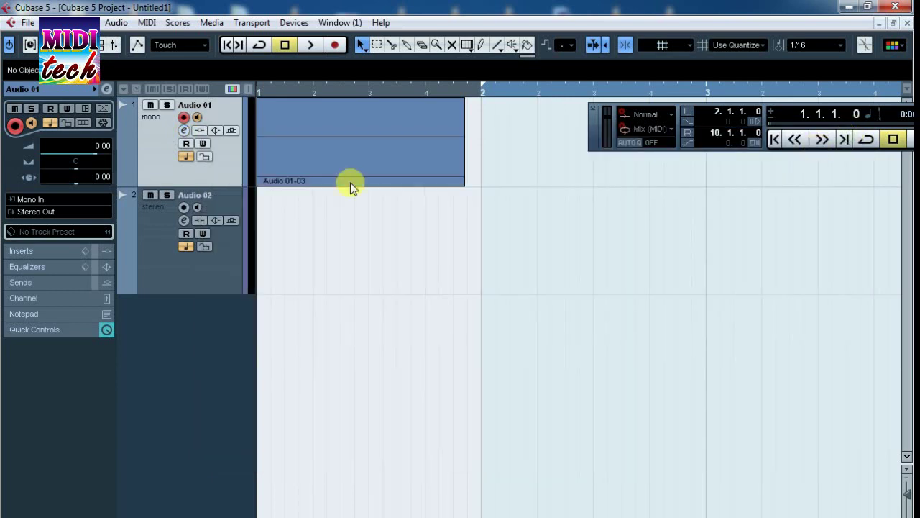
# View the Audio 01 channel settings, and process the Audio 01-03 clip with Reverb A using an adjusted wet/dry mix.
pyautogui.click(184, 131)
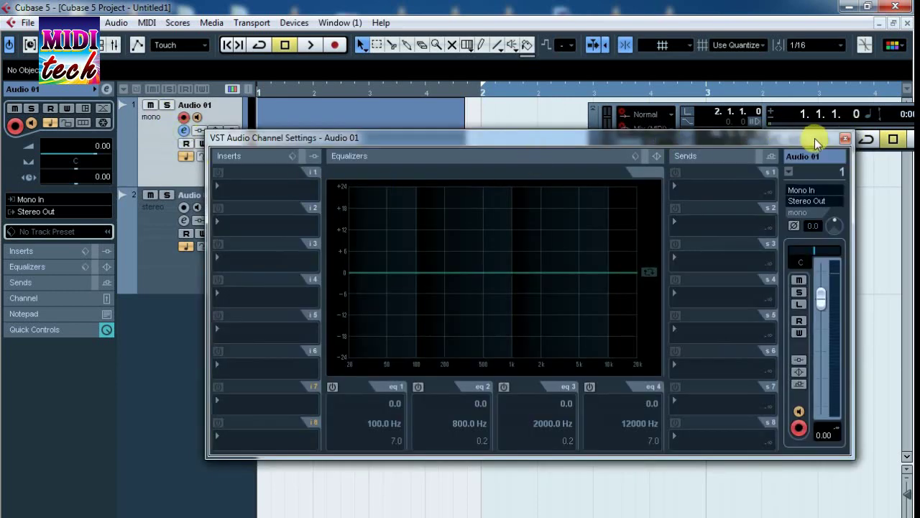
pyautogui.click(845, 138)
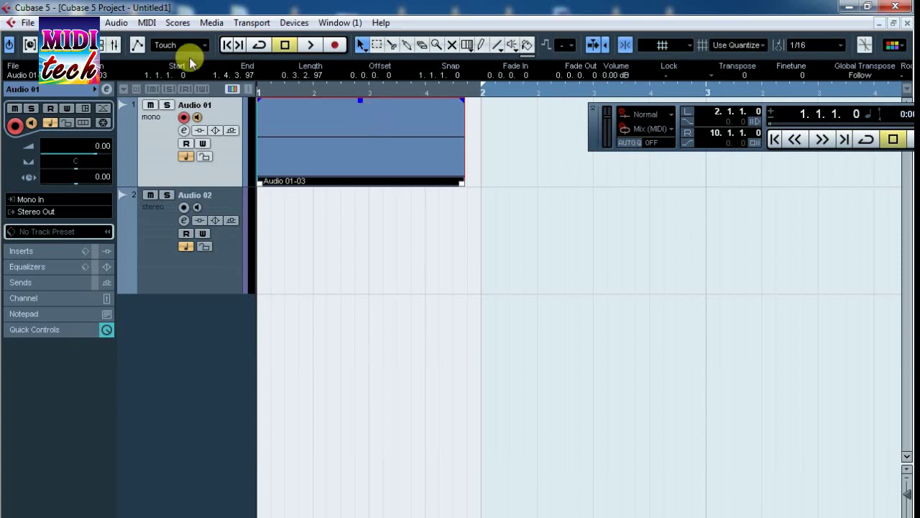
pyautogui.click(117, 24)
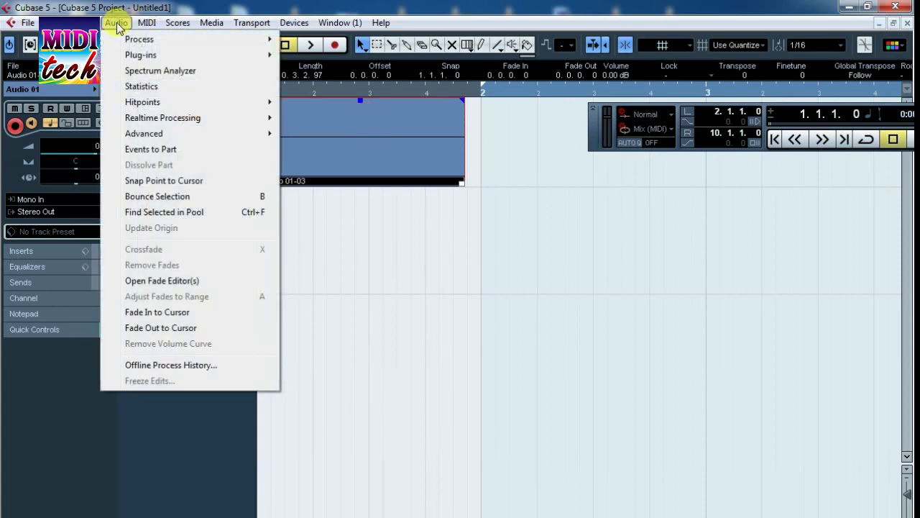
pyautogui.moveTo(179, 55)
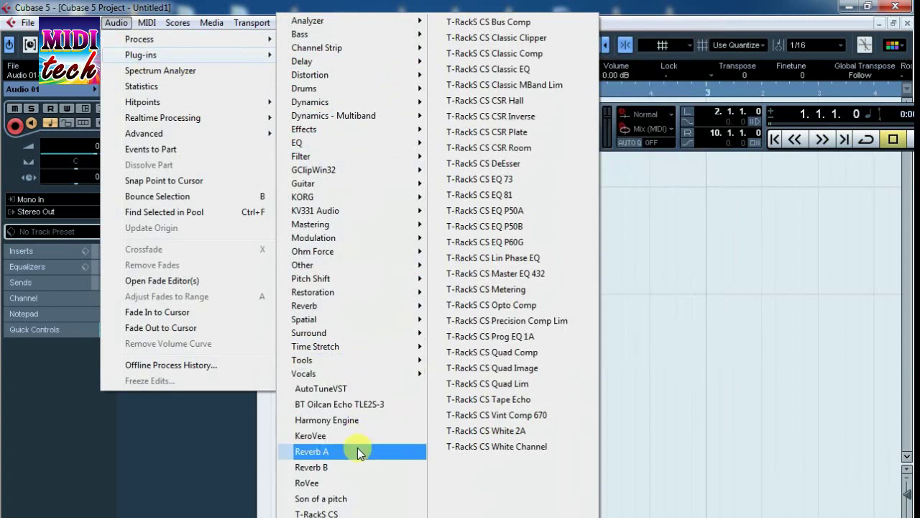
pyautogui.click(358, 448)
pyautogui.moveTo(437, 288); pyautogui.dragTo(445, 277)
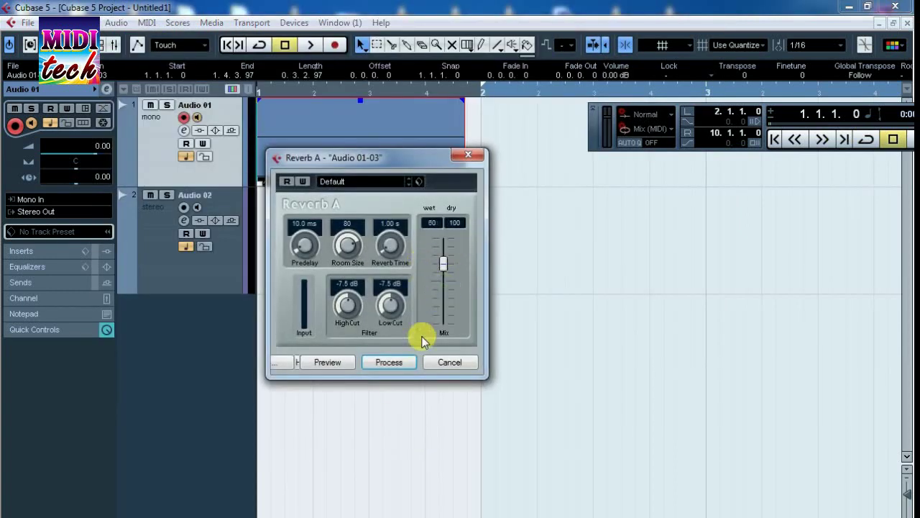
pyautogui.click(381, 363)
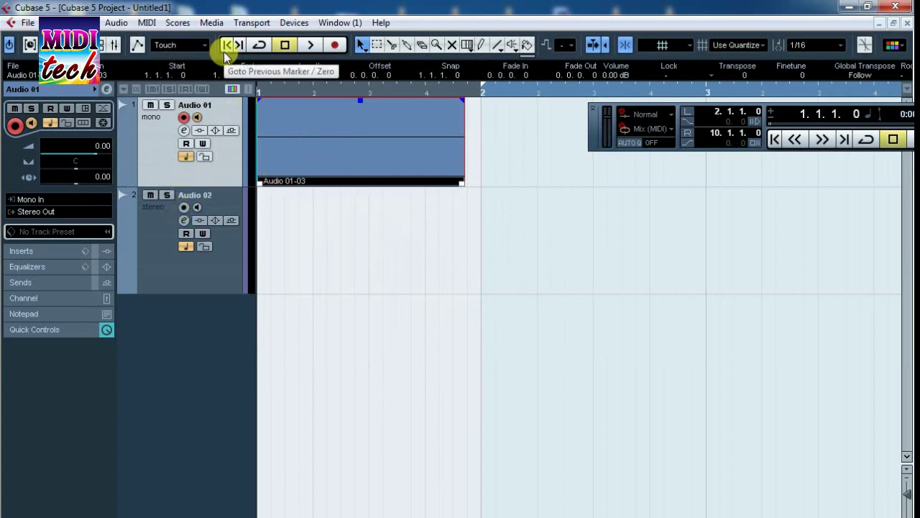
# Open the Audio 01 channel settings, try out EQ band 1 at 145.0 Hz with -0.2 gain, and switch the band off.
pyautogui.click(184, 130)
pyautogui.moveTo(421, 140); pyautogui.dragTo(289, 67)
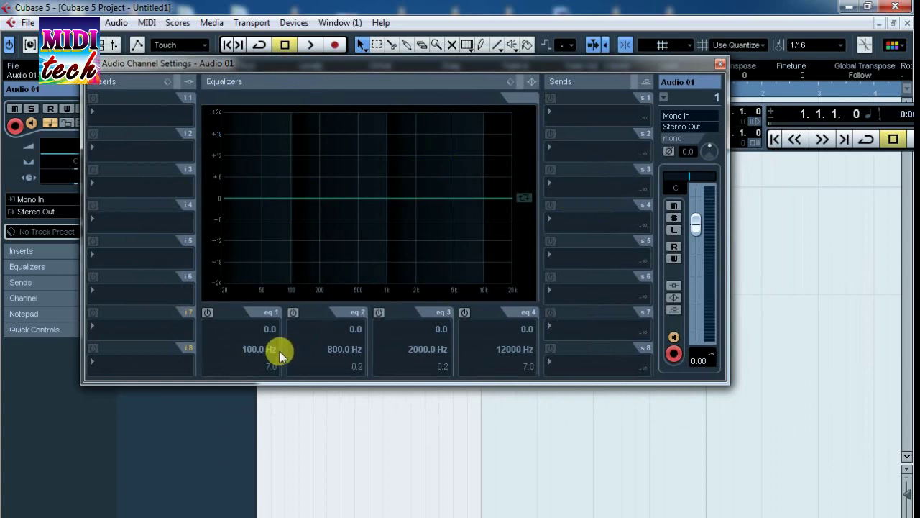
pyautogui.click(207, 313)
pyautogui.moveTo(237, 338); pyautogui.dragTo(243, 334)
pyautogui.click(209, 313)
pyautogui.moveTo(343, 185); pyautogui.dragTo(306, 197)
pyautogui.click(208, 314)
# Load PAZ- Analyzer Stereo into the first insert slot of Audio 01 and close the plug-in window.
pyautogui.moveTo(476, 66); pyautogui.dragTo(606, 100)
pyautogui.click(295, 143)
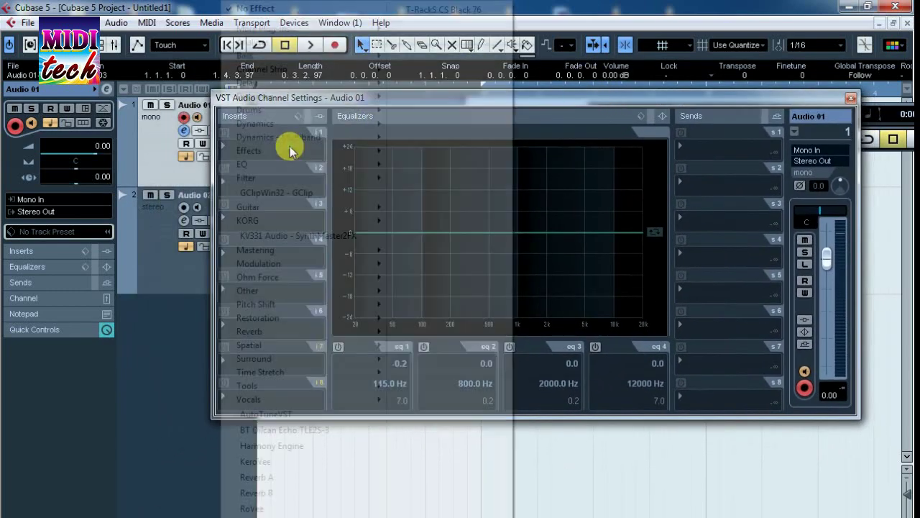
pyautogui.moveTo(370, 42)
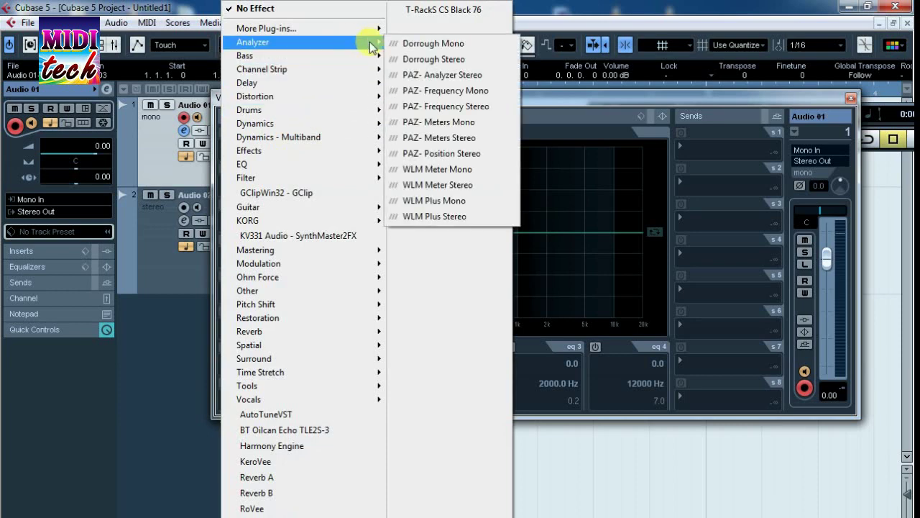
pyautogui.click(454, 76)
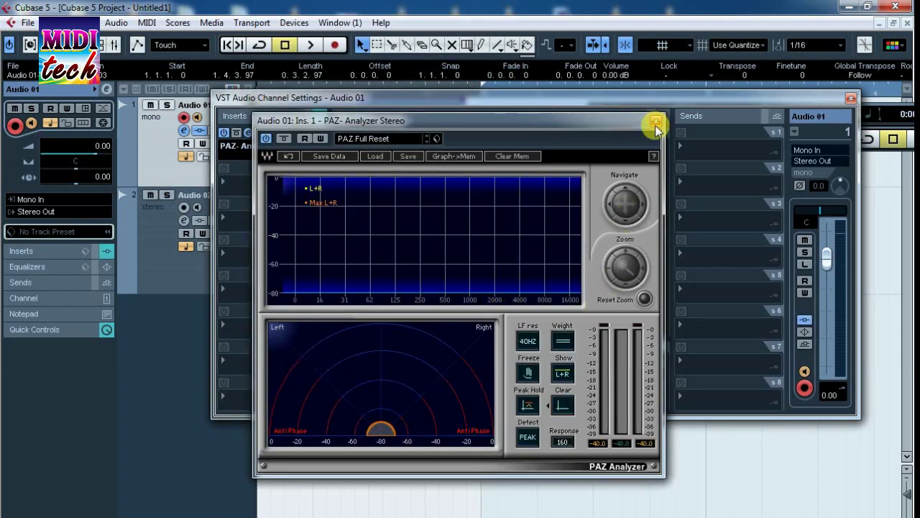
pyautogui.click(657, 119)
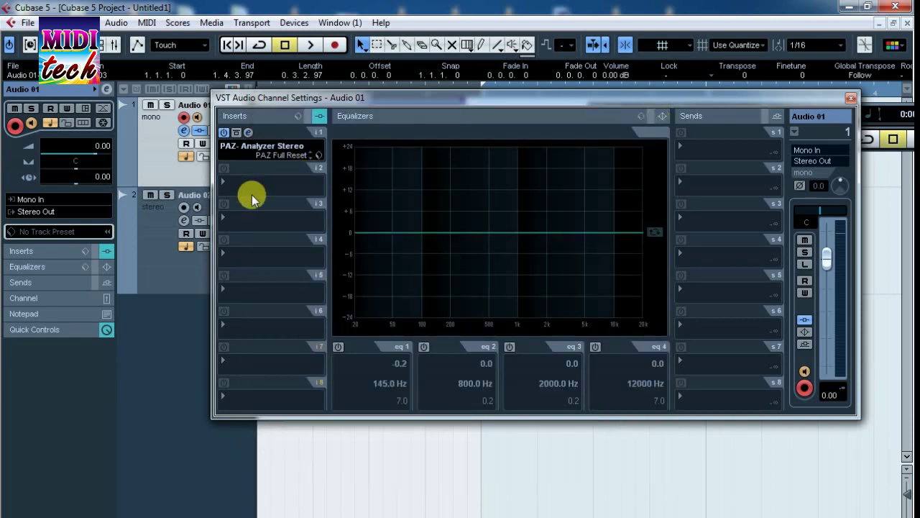
# Load the KORG MS-20FX into the second insert slot of Audio 01 and close the plug-in window.
pyautogui.click(270, 183)
pyautogui.moveTo(298, 220)
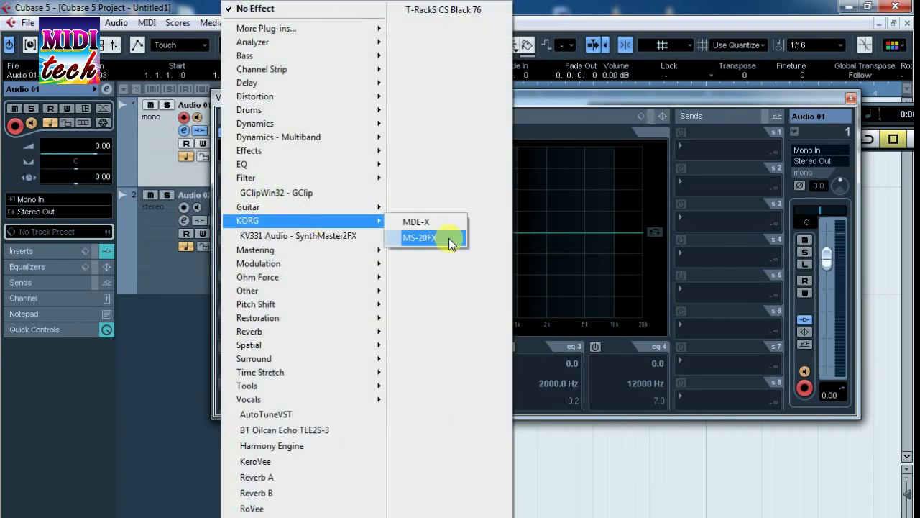
pyautogui.click(449, 237)
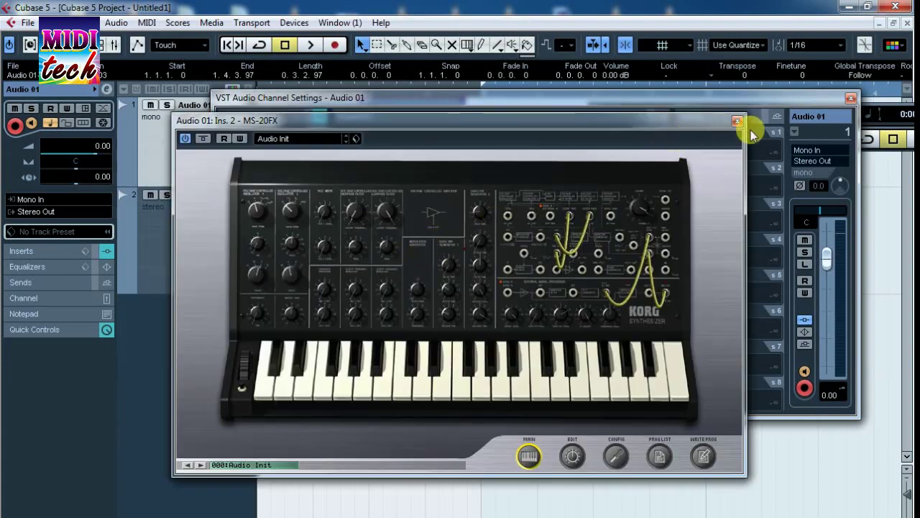
pyautogui.click(729, 119)
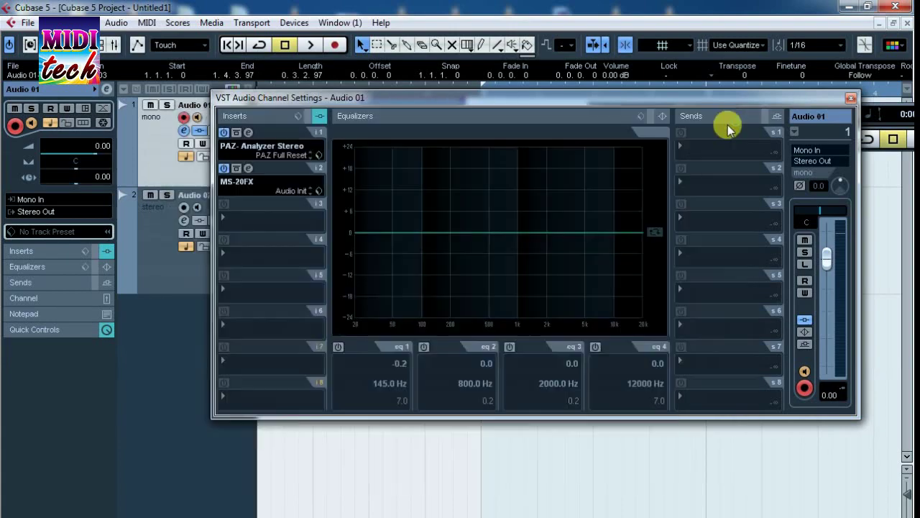
# Load Reverb A into insert slot 3 and KeroVee into insert slot 4 of Audio 01, closing their windows.
pyautogui.click(272, 227)
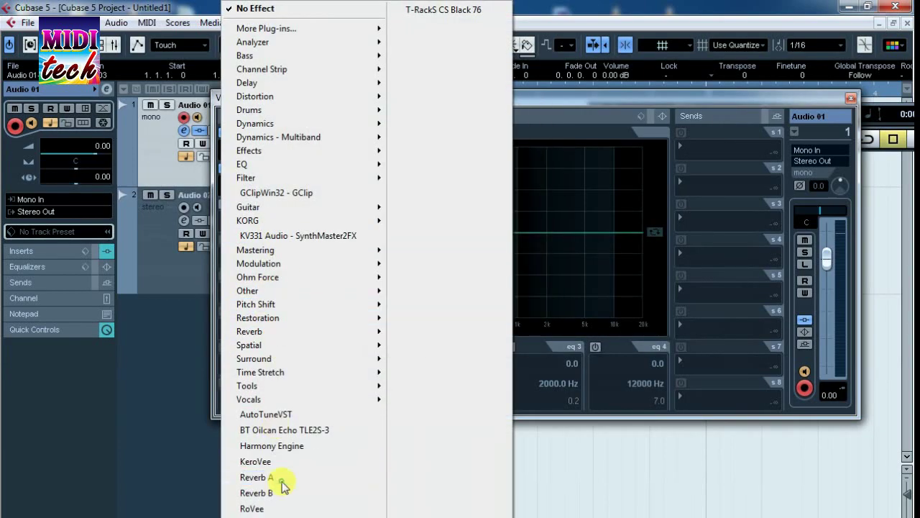
pyautogui.click(281, 478)
pyautogui.click(486, 197)
pyautogui.click(271, 259)
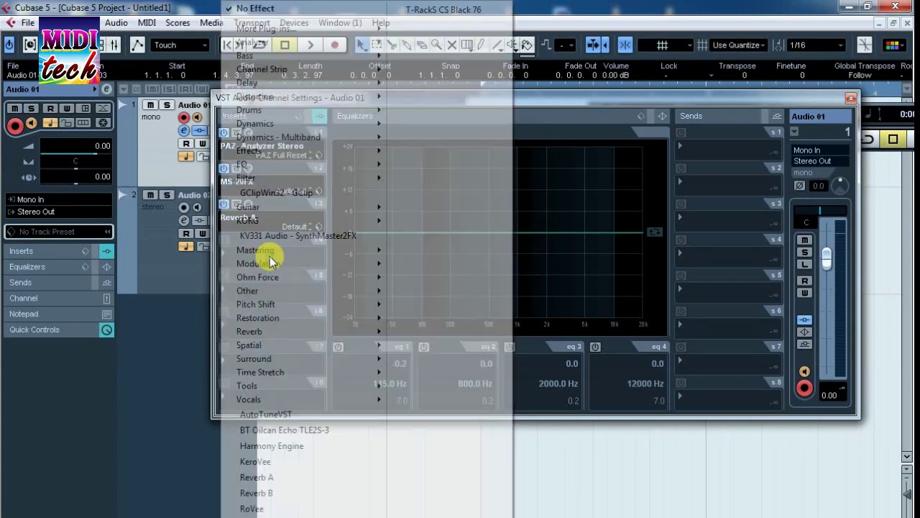
pyautogui.click(324, 462)
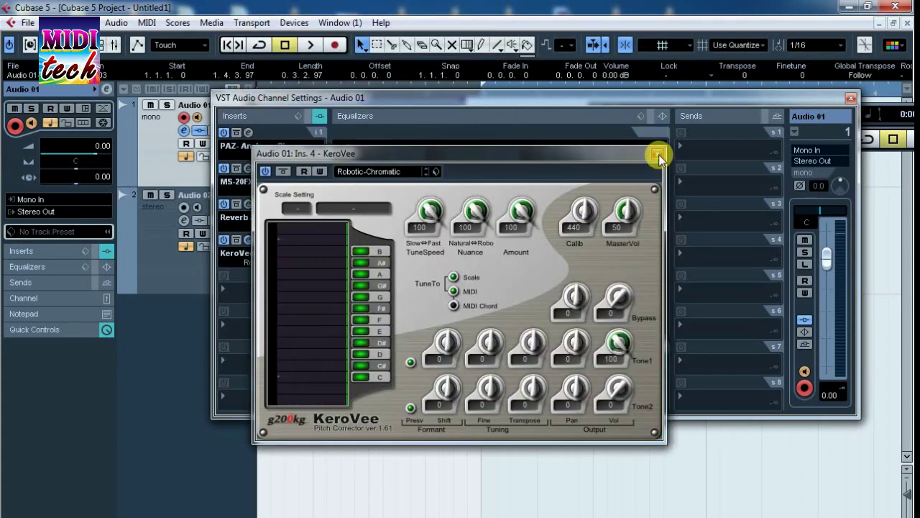
pyautogui.click(657, 154)
# Boost EQ band 2 by about 4.8 at 391 Hz and band 3 by about 7.0 at 6360 Hz on the curve.
pyautogui.moveTo(530, 103); pyautogui.dragTo(504, 86)
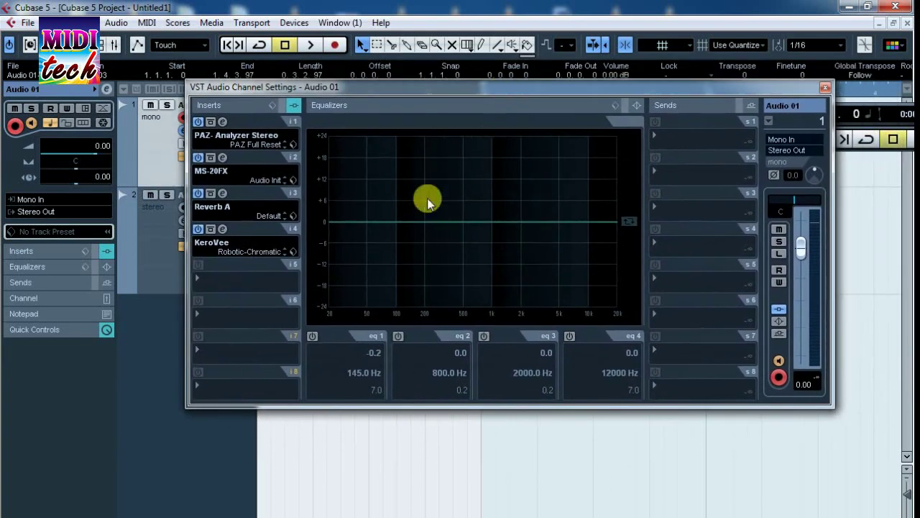
pyautogui.click(489, 205)
pyautogui.moveTo(490, 205); pyautogui.dragTo(451, 205)
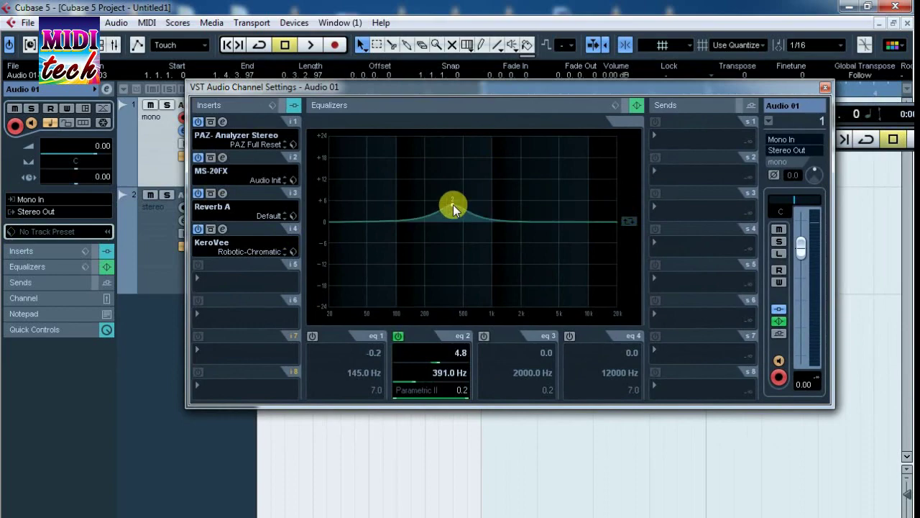
pyautogui.click(569, 202)
# Try the Basic Bd and LoCut@120Hz equalizer presets on the Audio 01 channel.
pyautogui.click(615, 106)
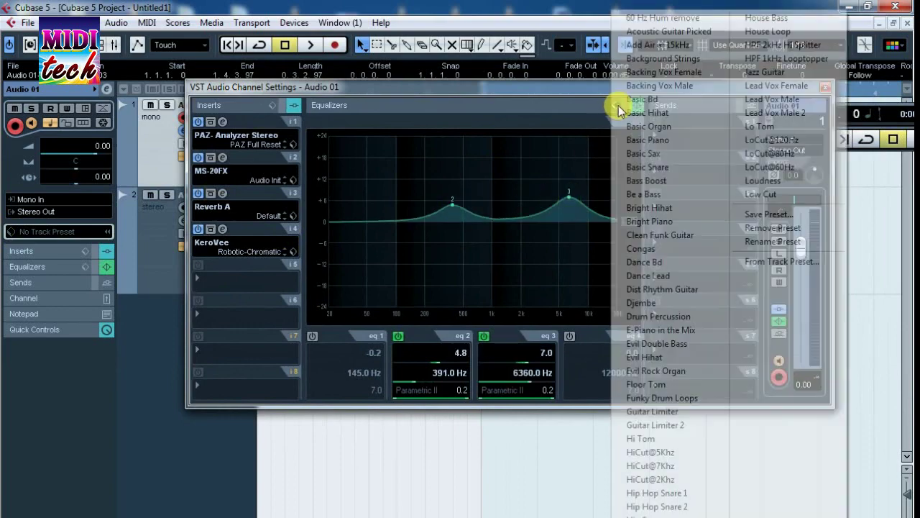
pyautogui.click(629, 159)
pyautogui.click(616, 106)
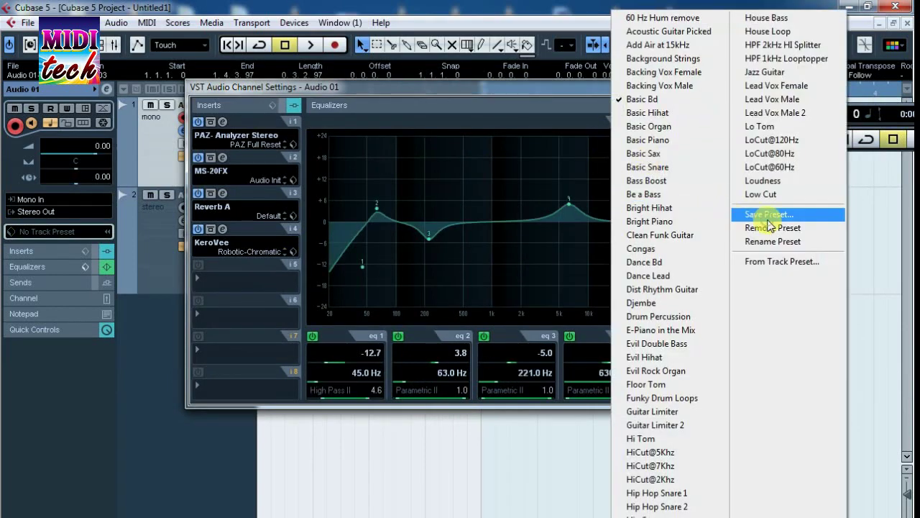
pyautogui.click(777, 137)
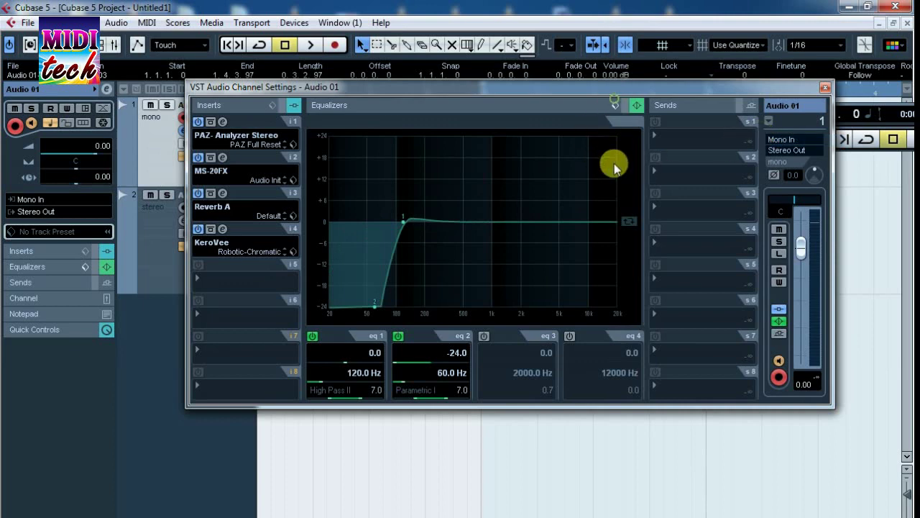
# Load an equalizer preset with bands at 63, 190, 809 and 3956 Hz, recheck the channel settings and close them.
pyautogui.click(615, 106)
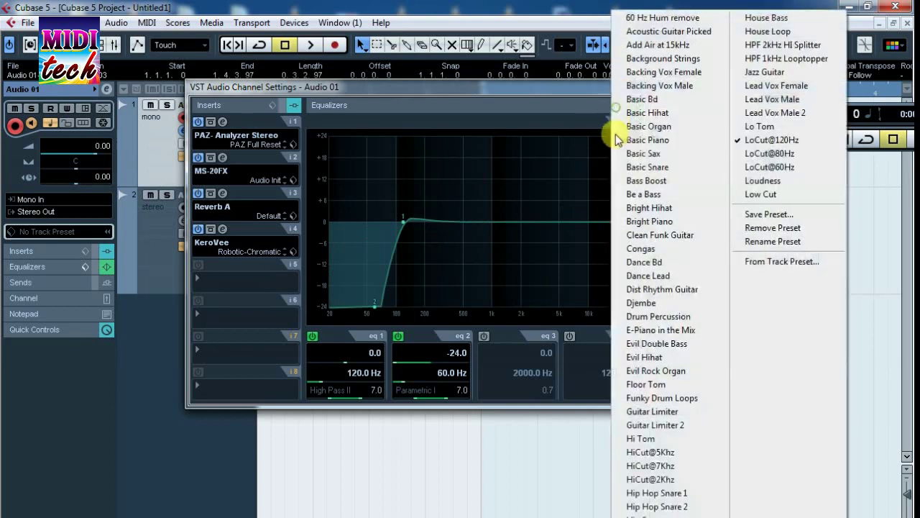
pyautogui.click(626, 321)
pyautogui.click(824, 89)
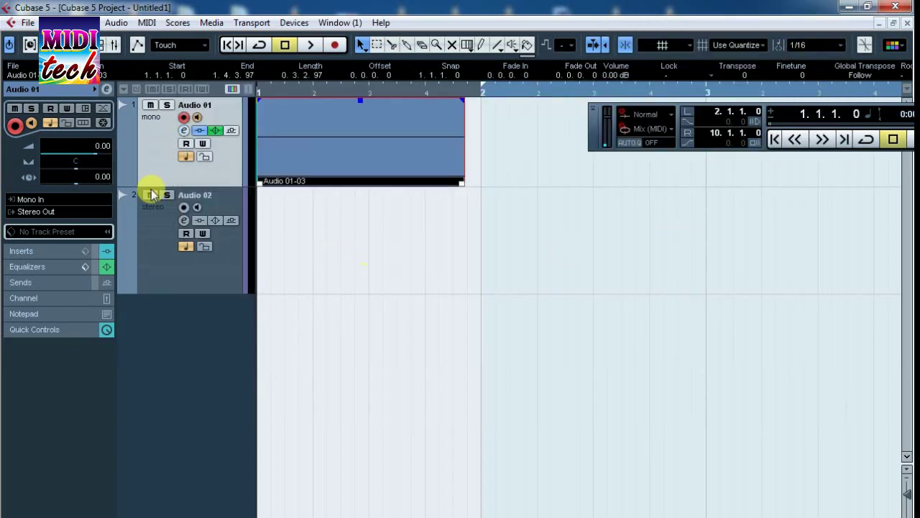
pyautogui.click(184, 130)
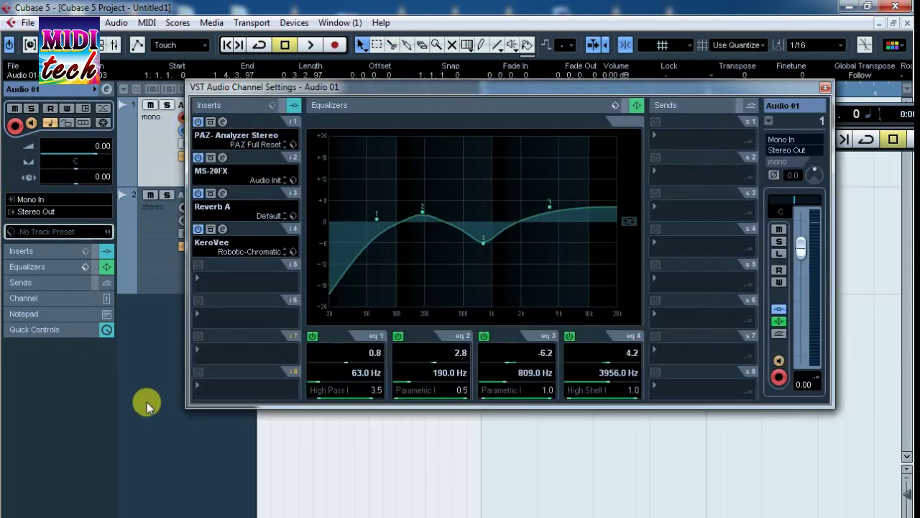
pyautogui.click(825, 88)
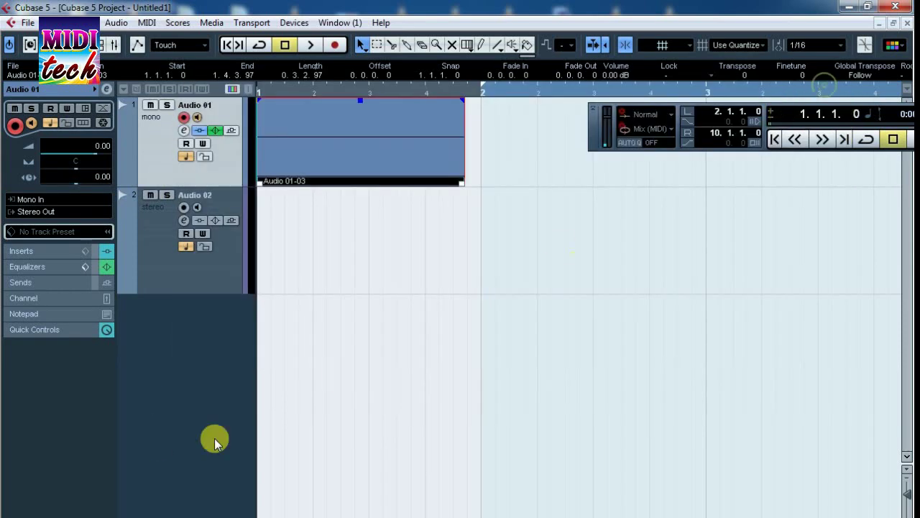
# Add a stereo FX channel track with the MonoDelay effect and close the effect's window.
pyautogui.rightClick(180, 400)
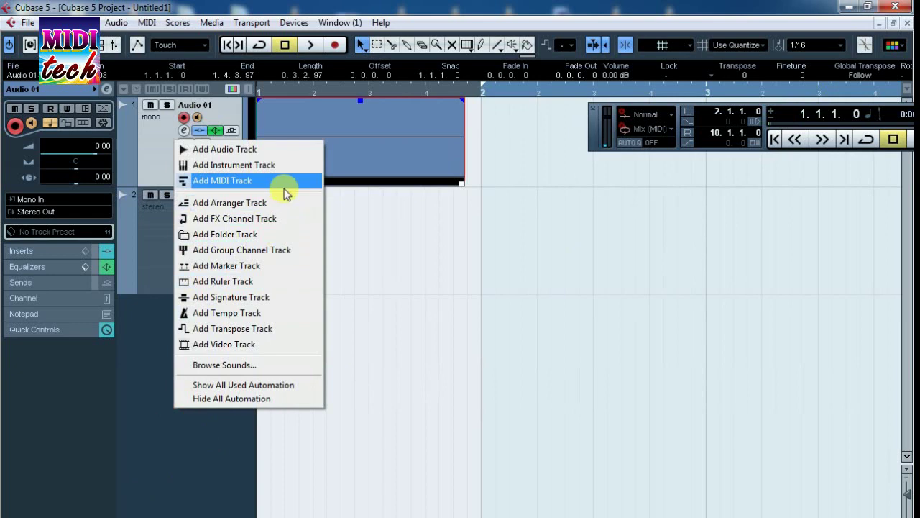
pyautogui.click(281, 219)
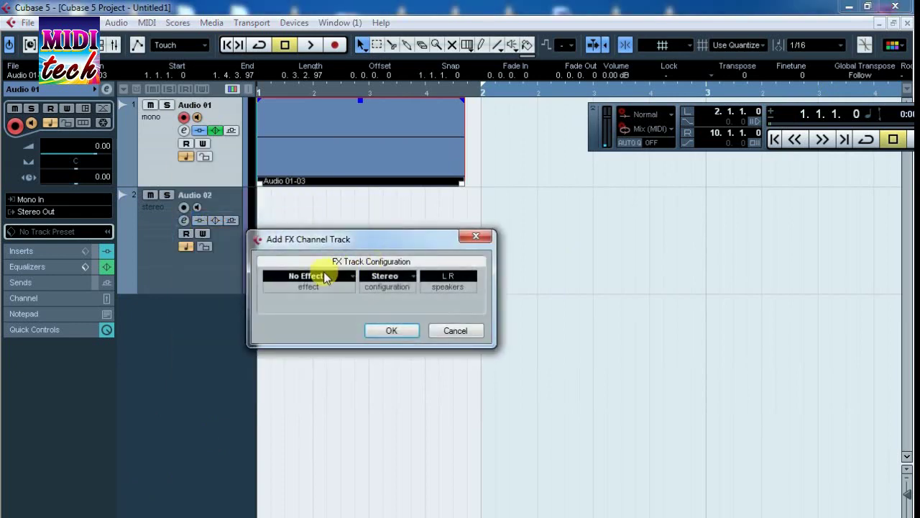
pyautogui.click(325, 278)
pyautogui.moveTo(357, 83)
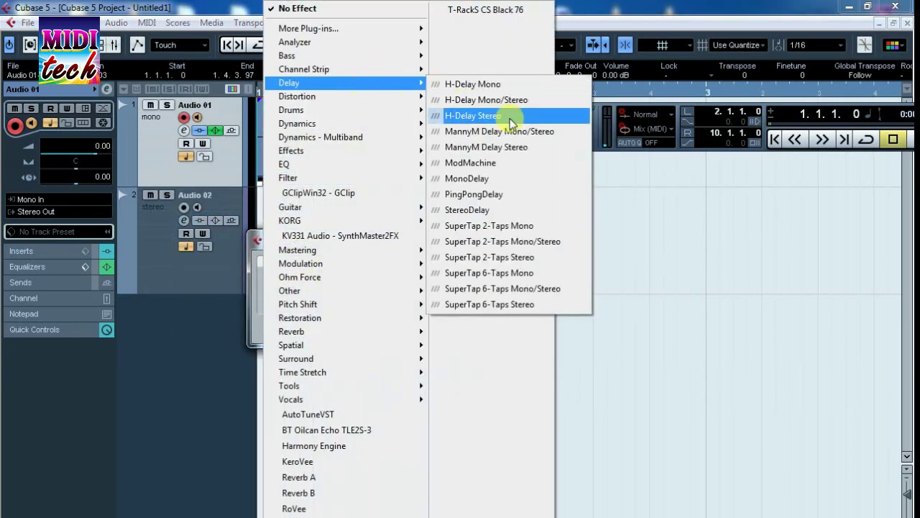
pyautogui.click(525, 178)
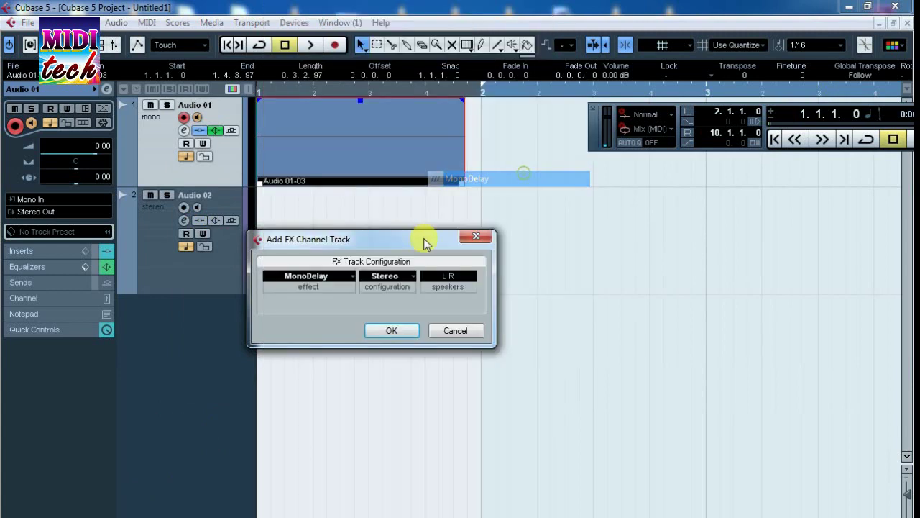
pyautogui.click(389, 332)
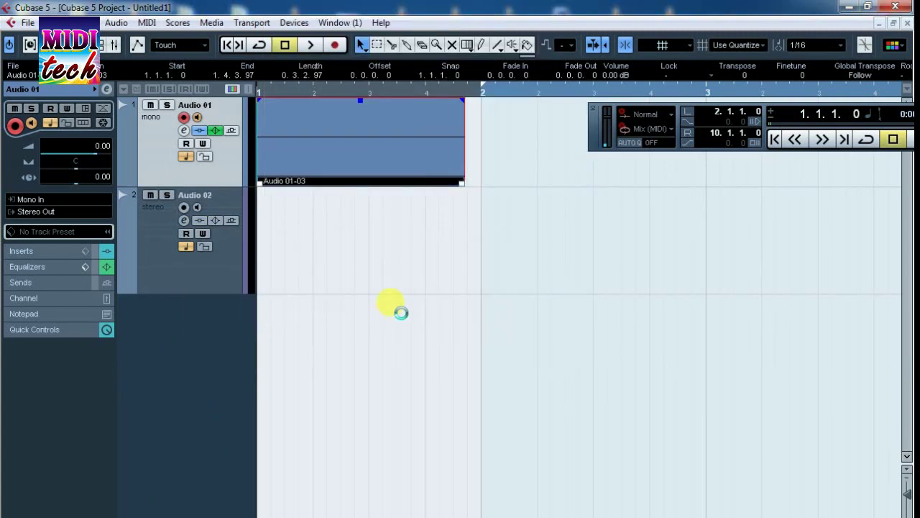
pyautogui.click(568, 243)
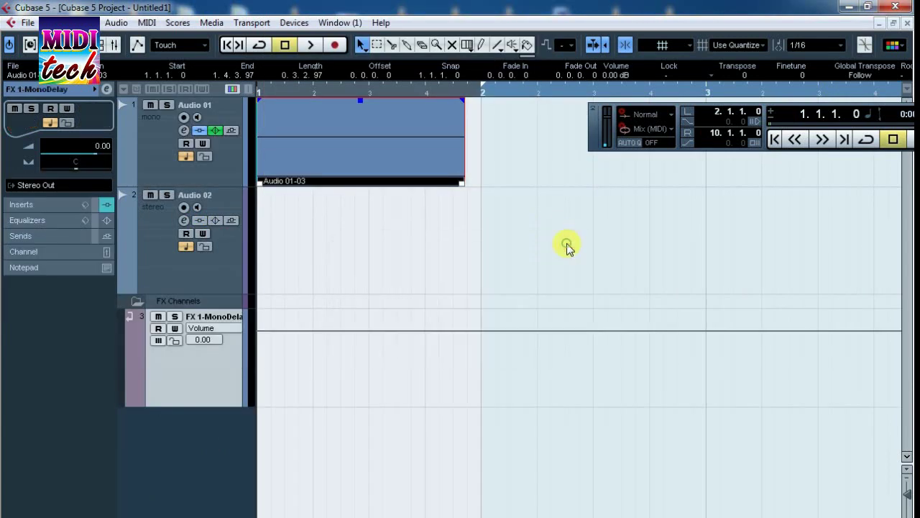
# Route the first send of Audio 01 to FX 1-MonoDelay with a send level of about -16.23.
pyautogui.click(154, 144)
pyautogui.click(184, 130)
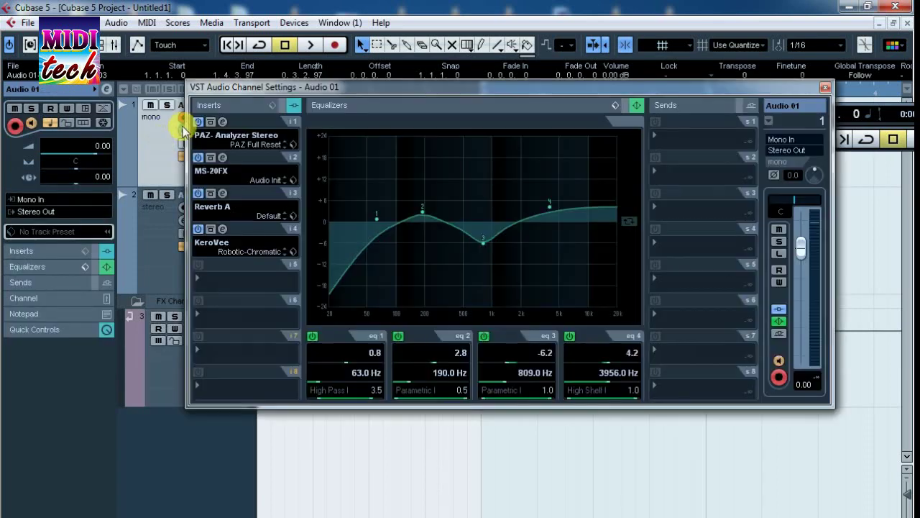
pyautogui.click(706, 134)
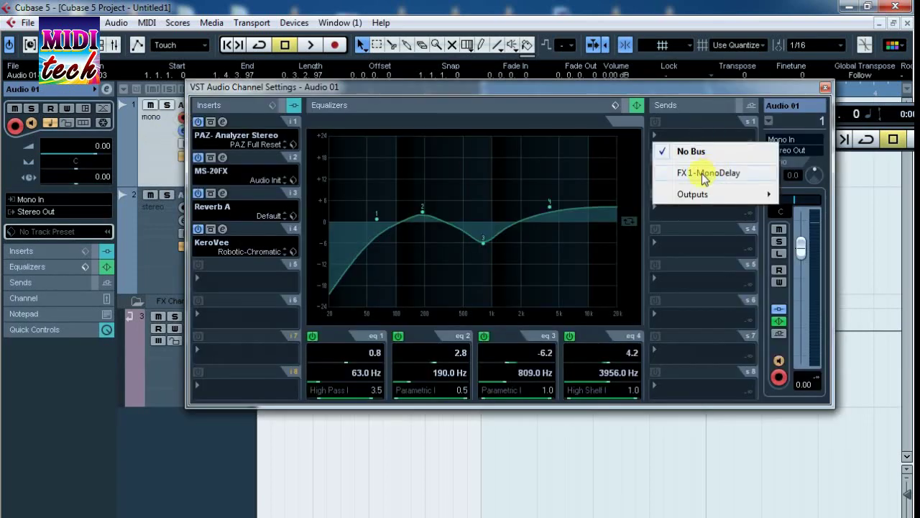
pyautogui.click(716, 175)
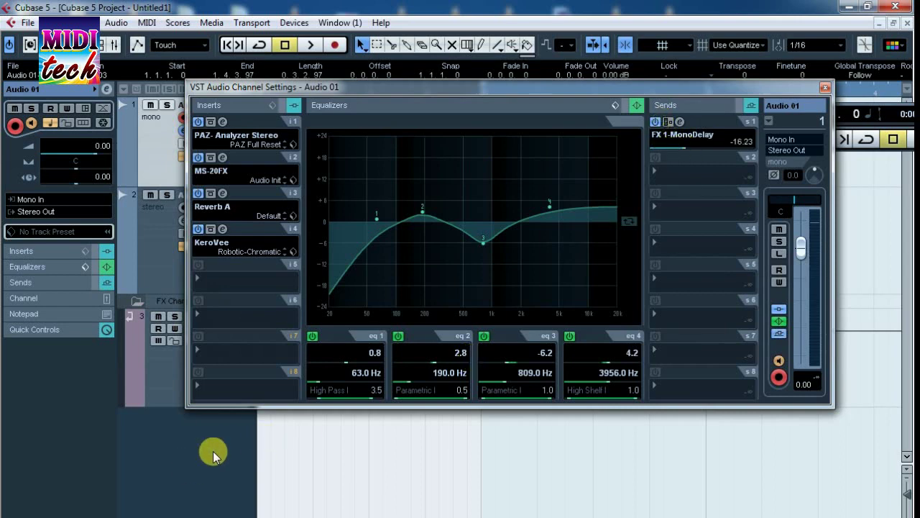
# Close the Audio 01 channel settings and move the transport panel off the clip area.
pyautogui.click(825, 89)
pyautogui.moveTo(593, 144); pyautogui.dragTo(689, 104)
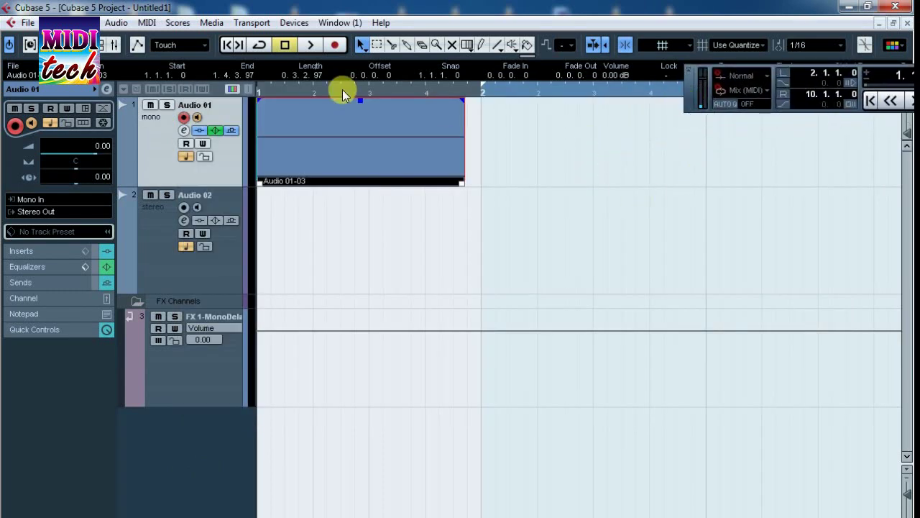
# Try to lengthen the Audio 01-03 clip from its end using Normal Sizing.
pyautogui.click(361, 48)
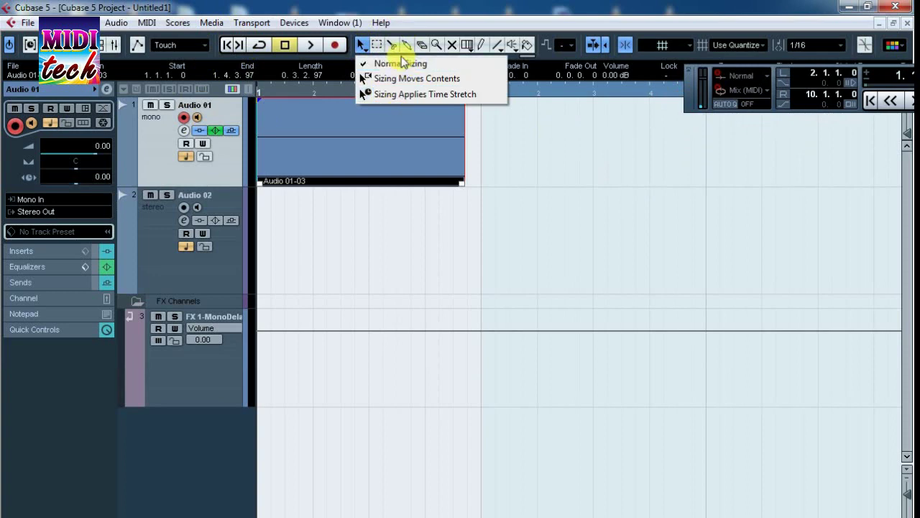
pyautogui.click(401, 76)
pyautogui.click(365, 49)
pyautogui.click(448, 146)
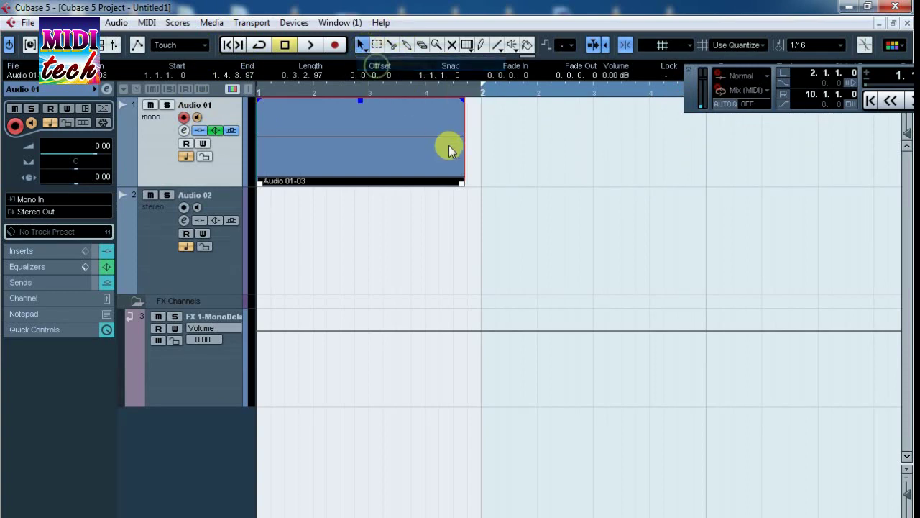
pyautogui.moveTo(462, 185); pyautogui.dragTo(489, 177)
pyautogui.click(365, 49)
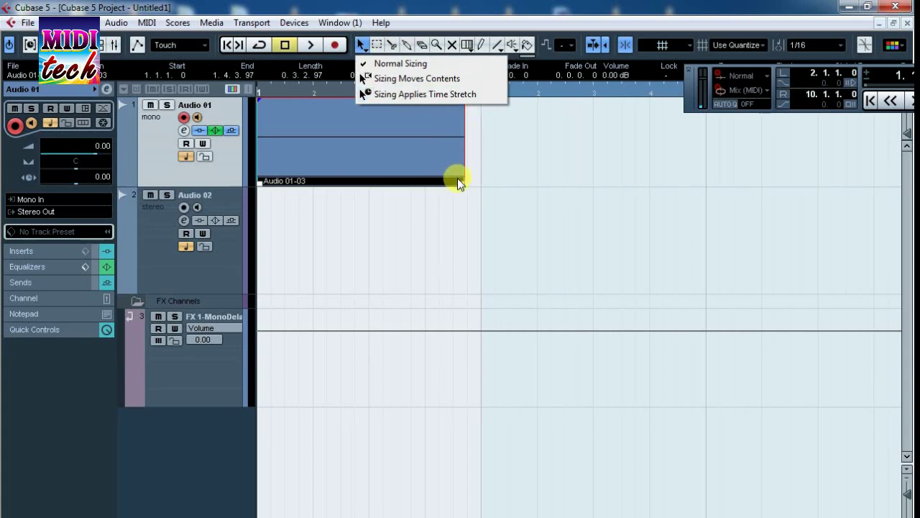
pyautogui.moveTo(462, 185); pyautogui.dragTo(464, 184)
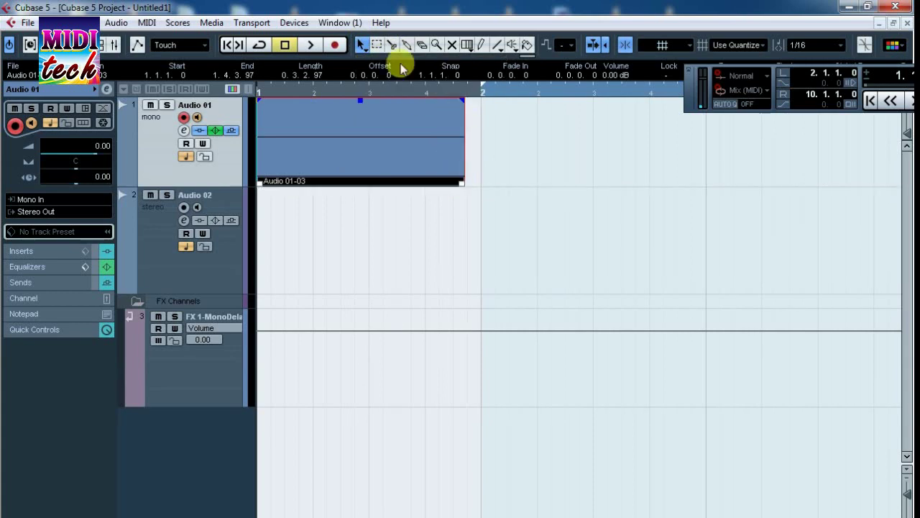
# Stretch the Audio 01-03 clip to end at 2.3.3.0 with Sizing Applies Time Stretch, and return to Normal Sizing.
pyautogui.click(363, 48)
pyautogui.click(402, 94)
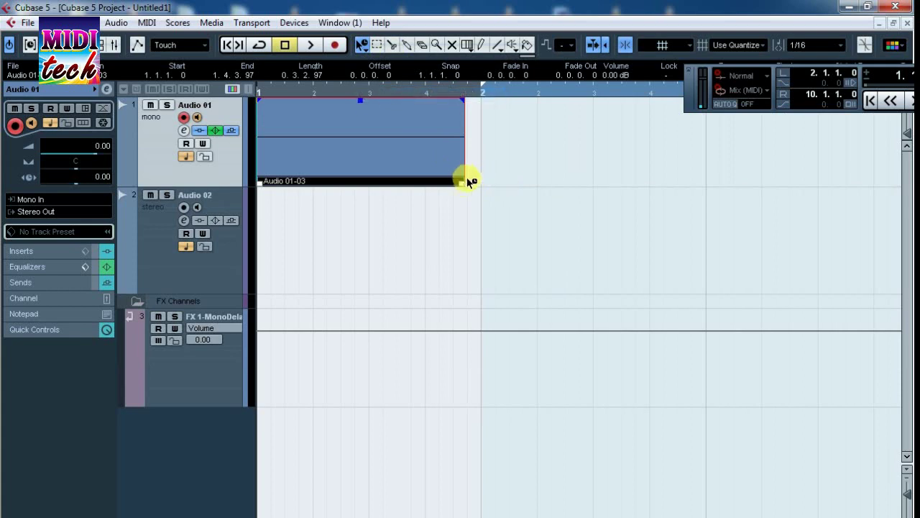
pyautogui.moveTo(465, 185); pyautogui.dragTo(619, 208)
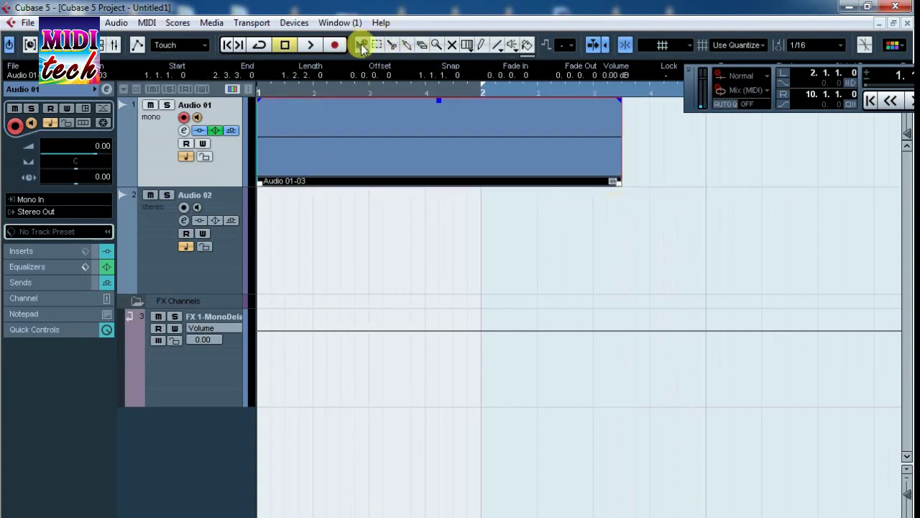
pyautogui.click(361, 45)
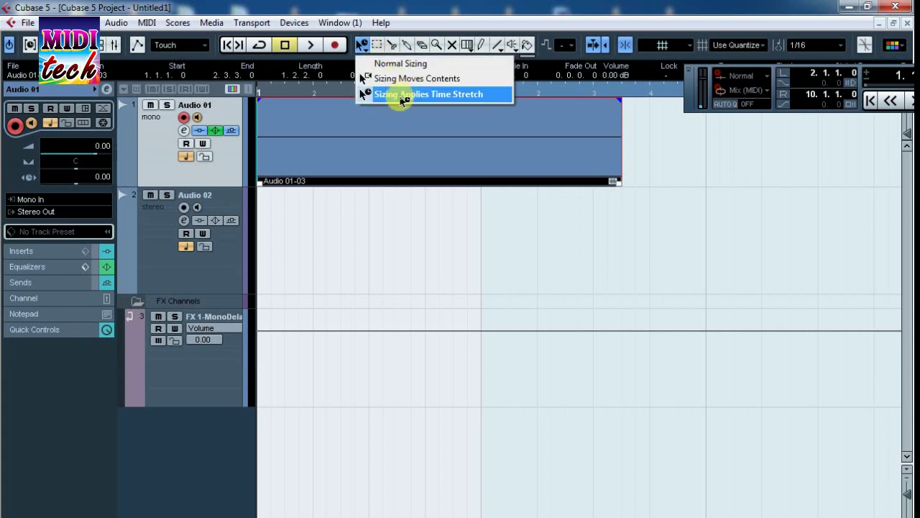
pyautogui.click(401, 96)
pyautogui.click(362, 45)
pyautogui.click(438, 76)
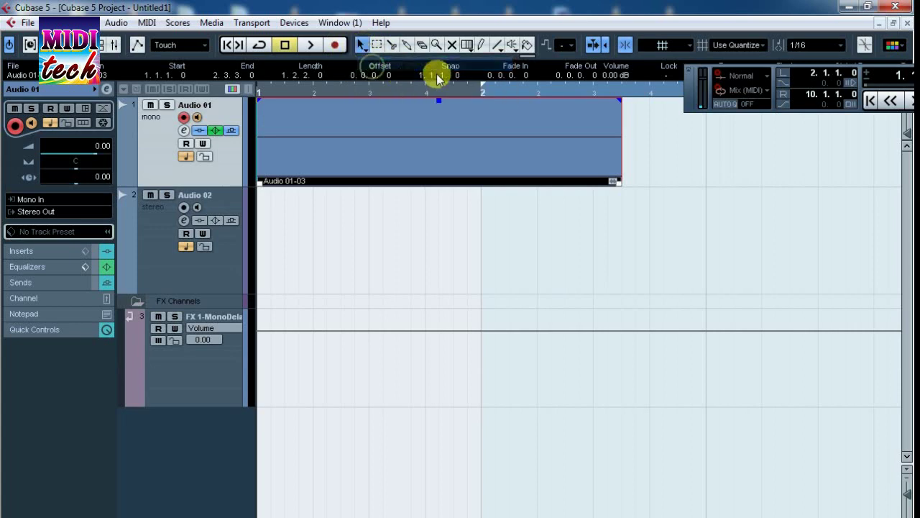
# Select a two-sixteenth range at beat 3 of the Audio 01-03 clip with Range Selection and move it slightly later.
pyautogui.click(379, 45)
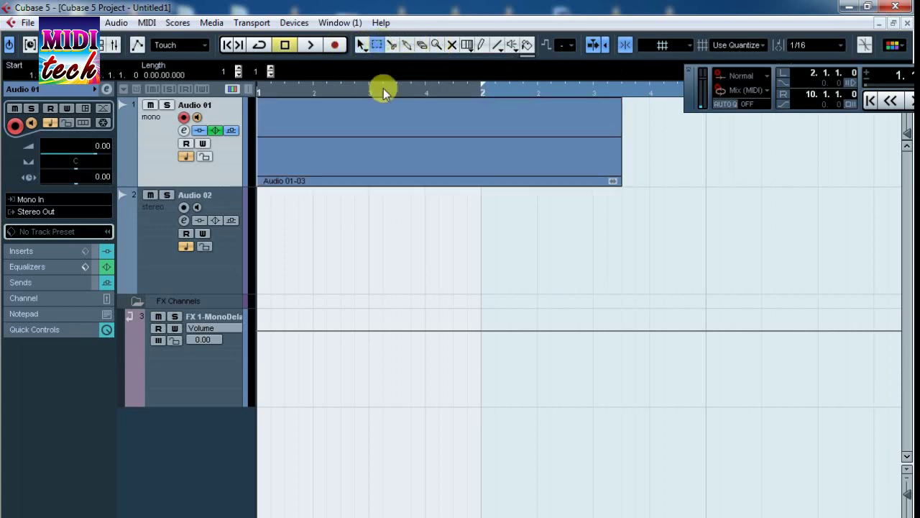
pyautogui.moveTo(369, 148); pyautogui.dragTo(404, 131)
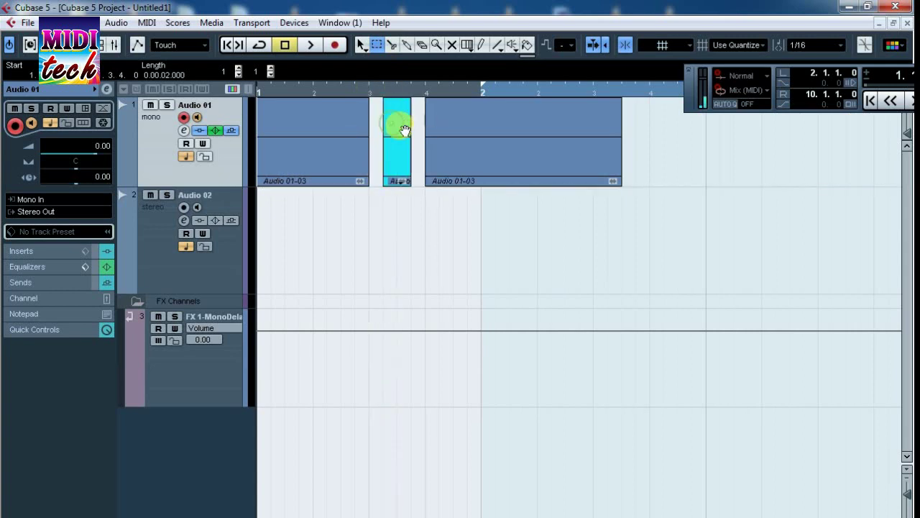
# Undo the range moves and the last time stretch of the Audio 01-03 clip.
pyautogui.hotkey('ctrl', 'z')
pyautogui.hotkey('ctrl', 'z')
pyautogui.hotkey('ctrl', 'z')
pyautogui.hotkey('ctrl', 'z')
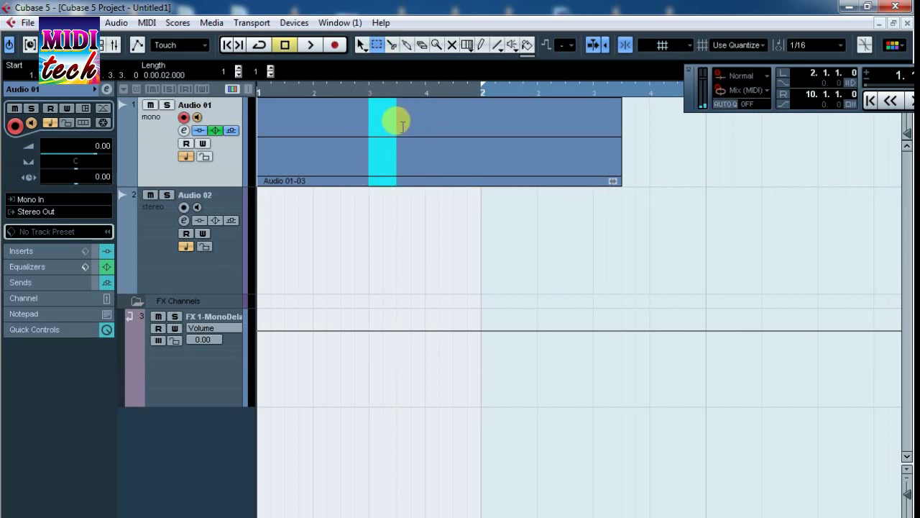
pyautogui.hotkey('ctrl', 'z')
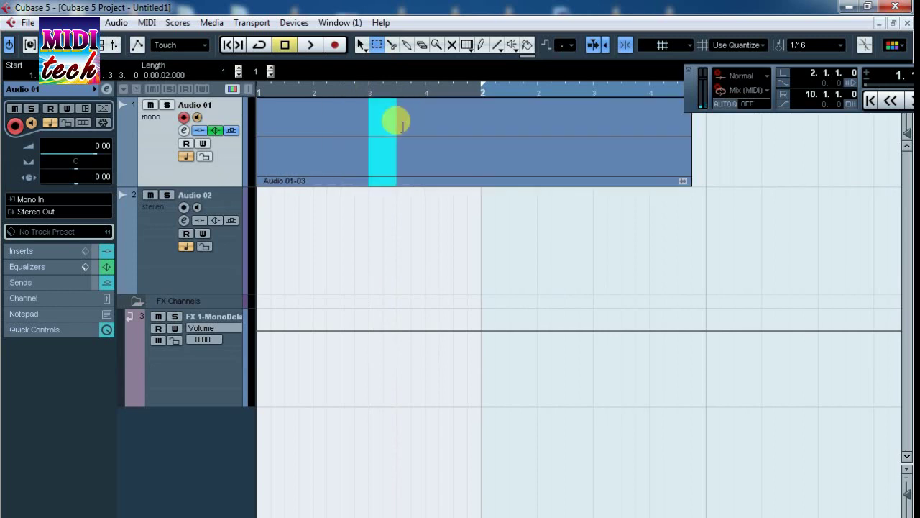
# Split the Audio 01-03 clip at eleven grid positions across bars 1 and 2, including 1.2.1.0 and 2.1.1.0.
pyautogui.click(395, 45)
pyautogui.click(299, 149)
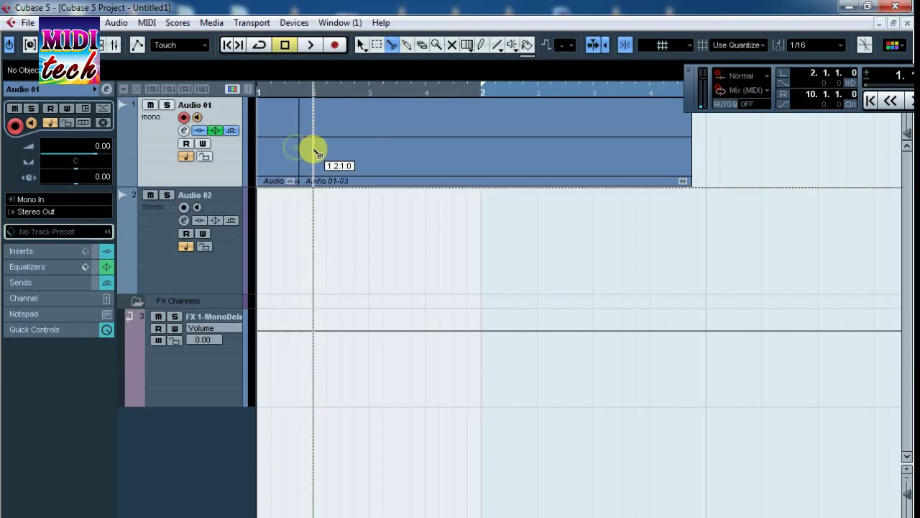
pyautogui.click(313, 148)
pyautogui.click(369, 155)
pyautogui.click(329, 156)
pyautogui.click(355, 159)
pyautogui.click(424, 155)
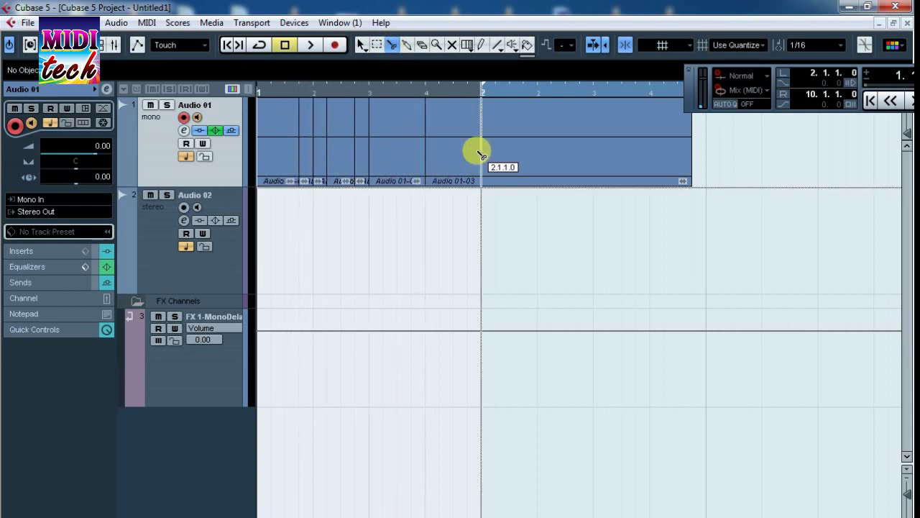
pyautogui.click(480, 152)
pyautogui.click(510, 148)
pyautogui.click(524, 144)
pyautogui.click(440, 156)
pyautogui.click(397, 154)
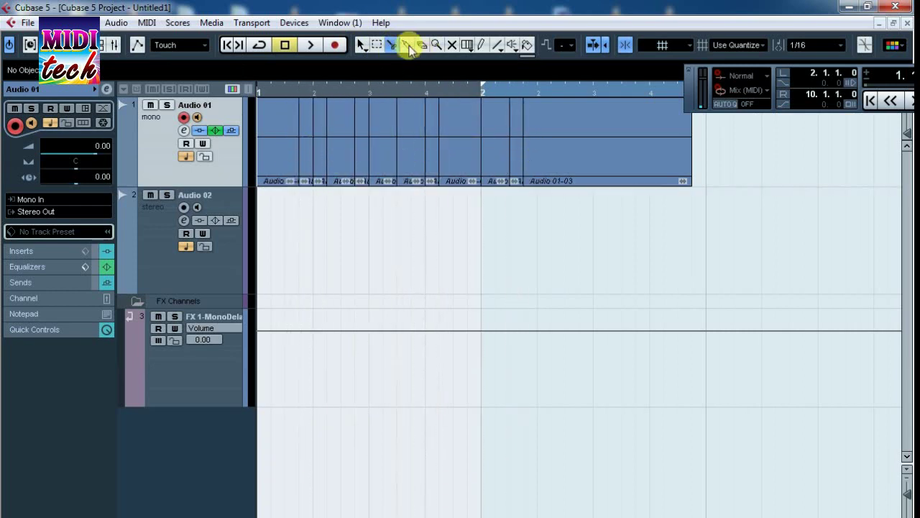
# Glue all the split pieces on the Audio 01 track back into a single clip.
pyautogui.click(406, 45)
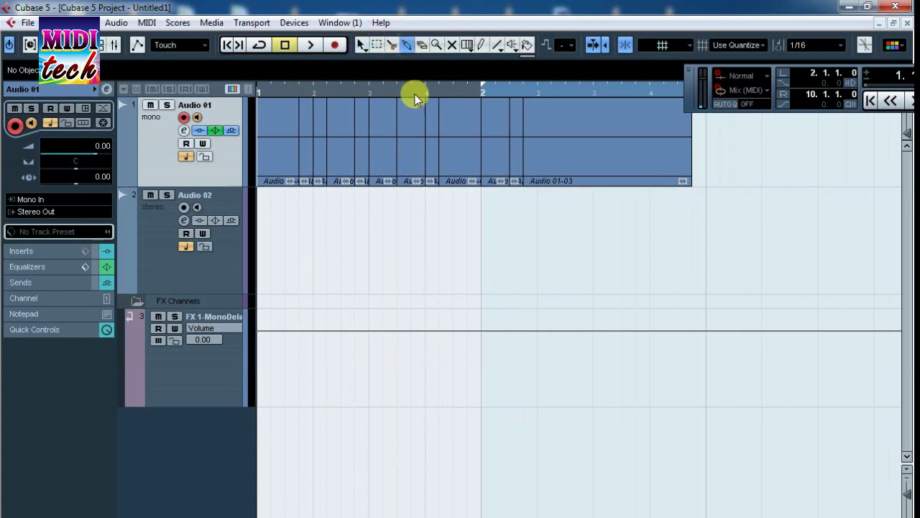
pyautogui.click(408, 123)
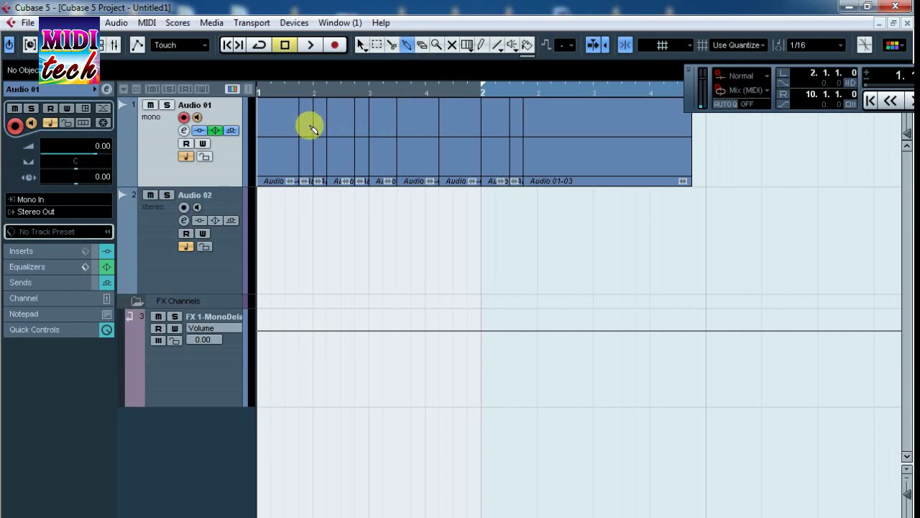
pyautogui.click(312, 127)
pyautogui.click(322, 130)
pyautogui.click(351, 130)
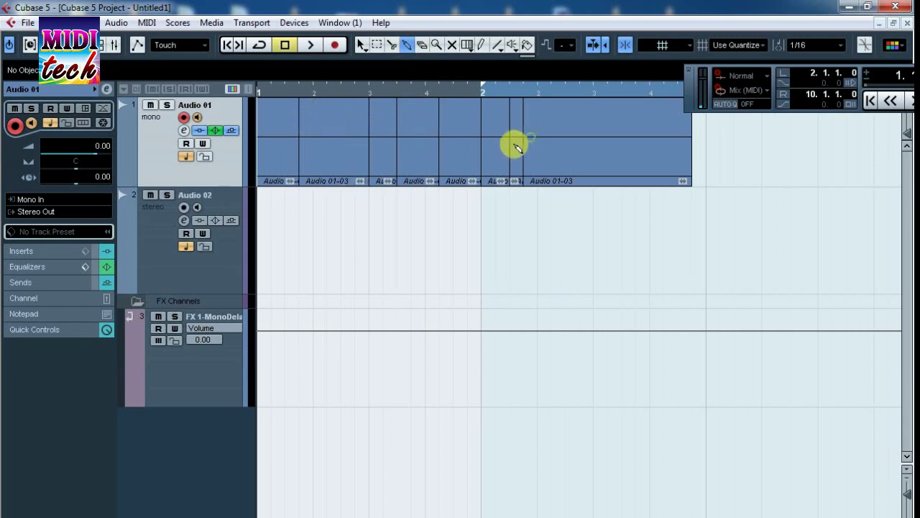
pyautogui.click(516, 147)
pyautogui.click(496, 146)
pyautogui.click(477, 144)
pyautogui.click(429, 136)
pyautogui.click(386, 145)
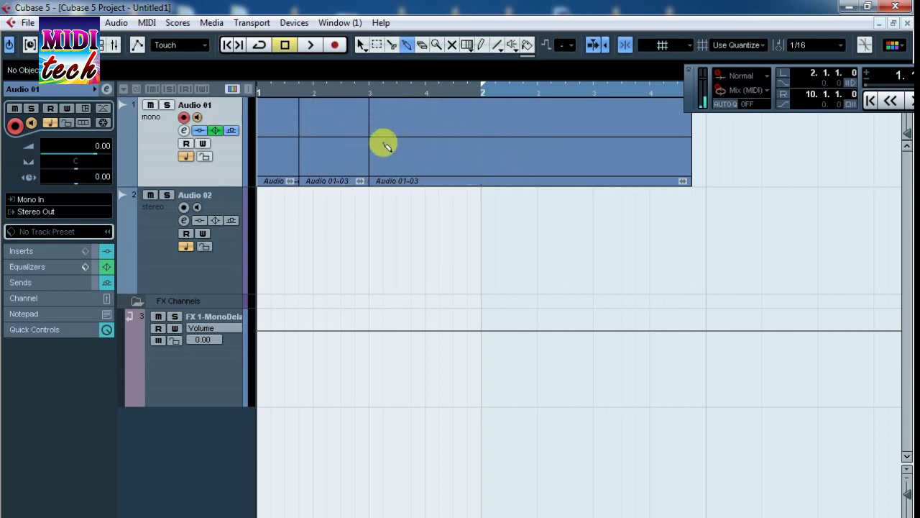
pyautogui.click(356, 142)
pyautogui.click(279, 135)
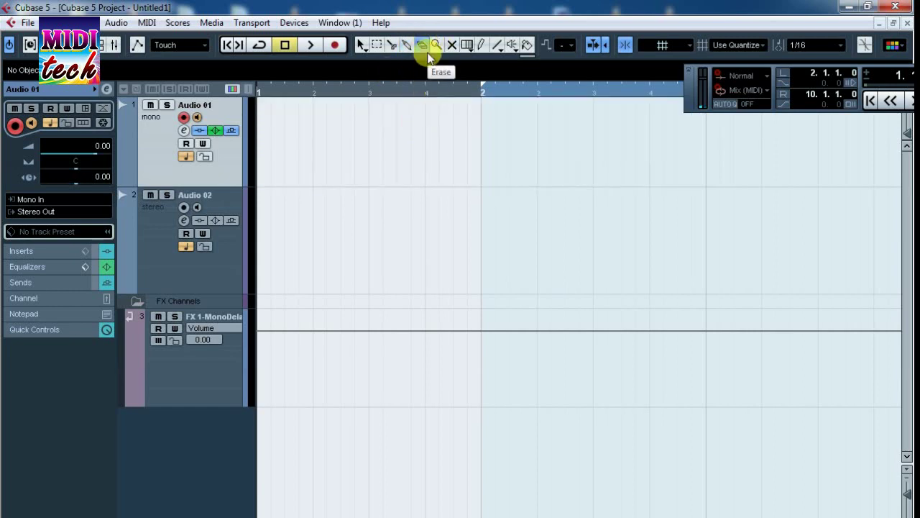
# Restore the erased Audio 01-03 clip, try the Erase tool on it again and undo the deletion.
pyautogui.hotkey('ctrl', 'z')
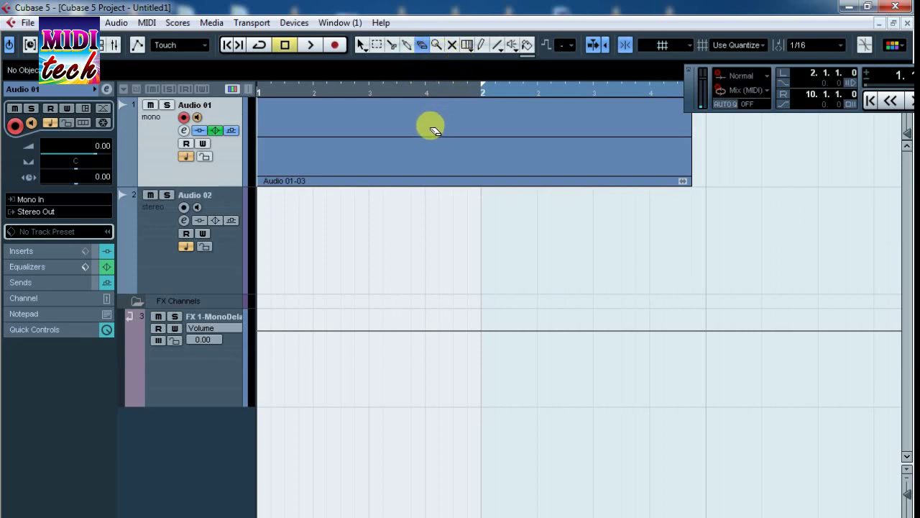
pyautogui.click(414, 148)
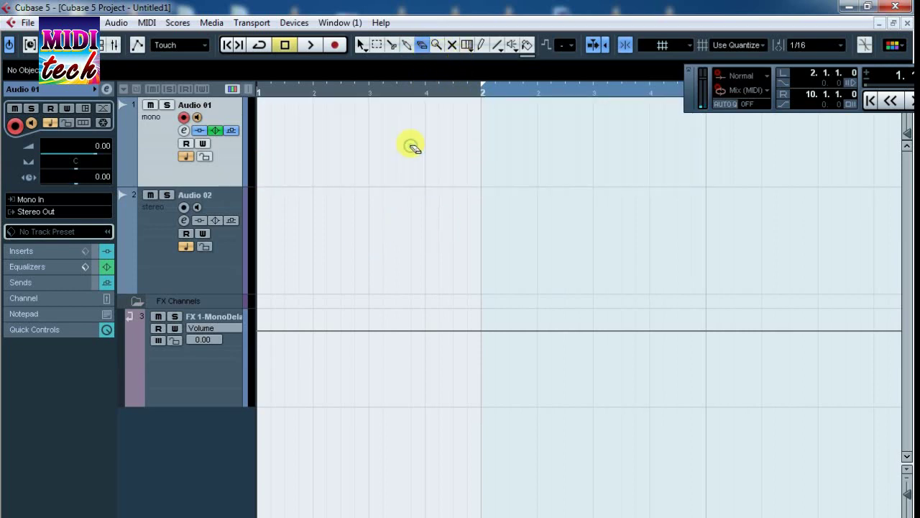
pyautogui.hotkey('ctrl', 'z')
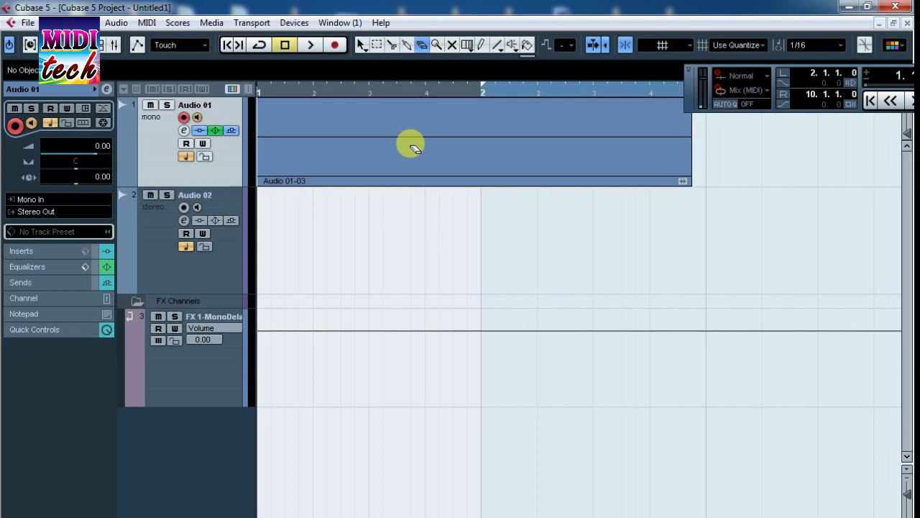
# Mute the Audio 01-03 clip with the Mute tool and unmute it again.
pyautogui.click(451, 45)
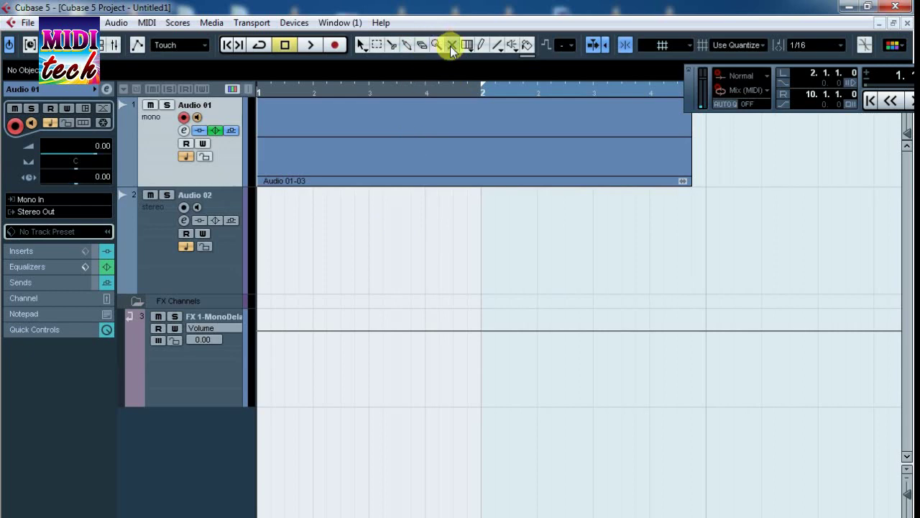
pyautogui.click(465, 150)
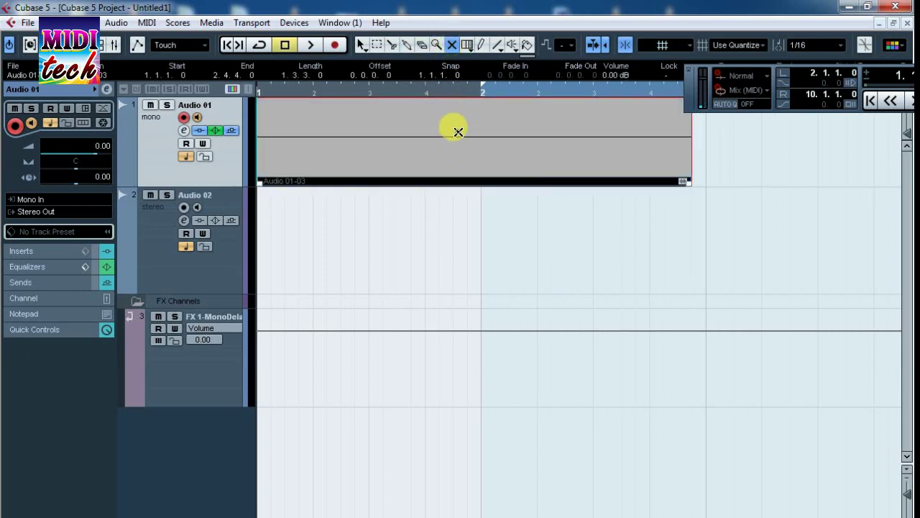
pyautogui.click(458, 131)
# Shift the tempo grid near bar 2 with the Warp Grid tool and set the left locator to 1.3.3.0.
pyautogui.click(469, 45)
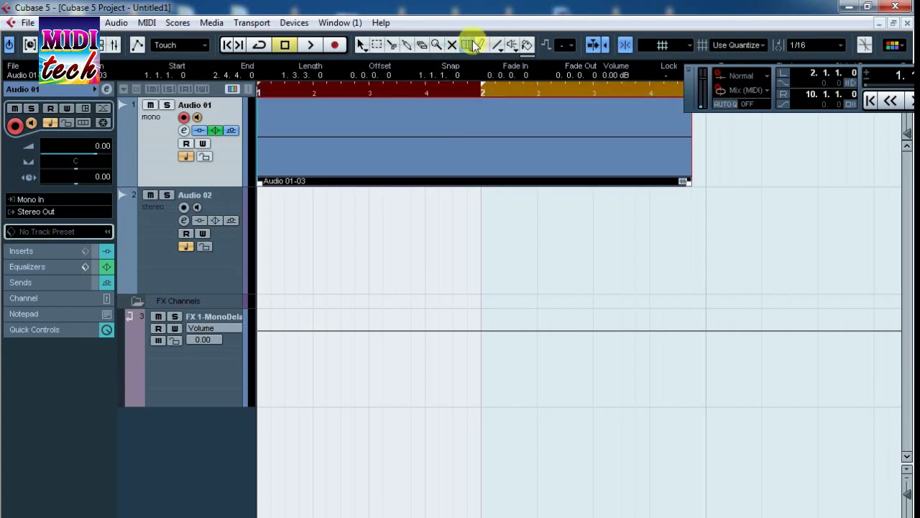
pyautogui.click(474, 46)
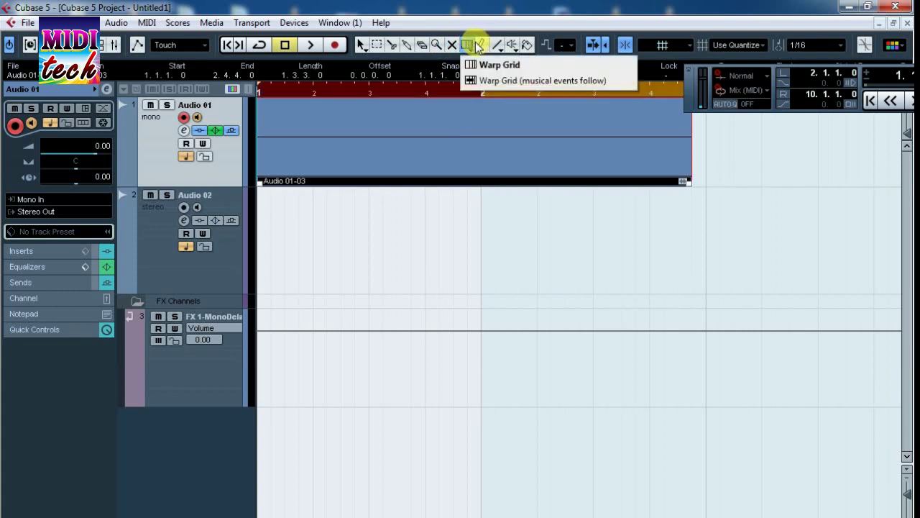
pyautogui.click(469, 49)
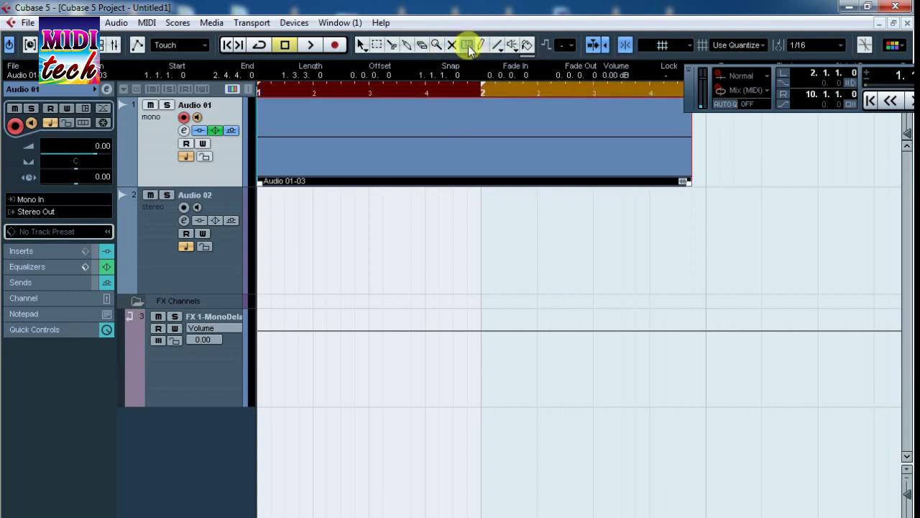
pyautogui.click(489, 90)
pyautogui.moveTo(495, 123); pyautogui.dragTo(402, 134)
pyautogui.rightClick(481, 93)
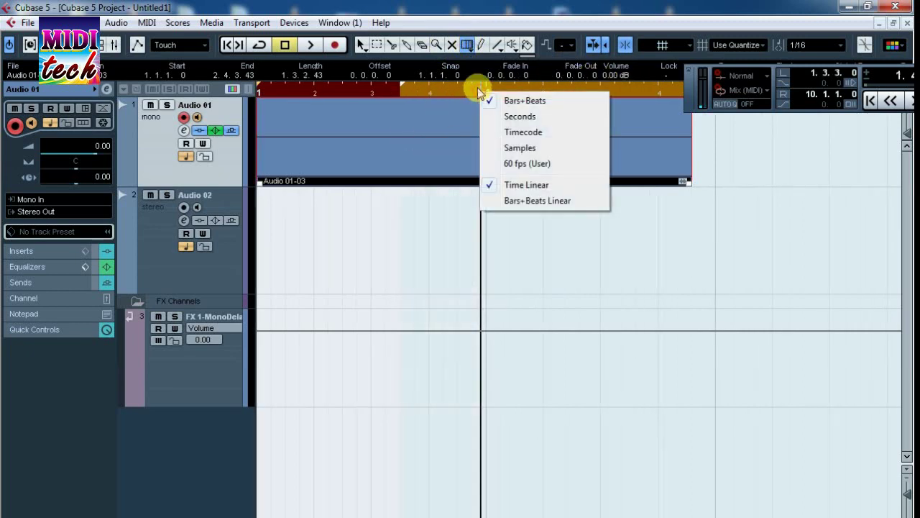
pyautogui.click(448, 96)
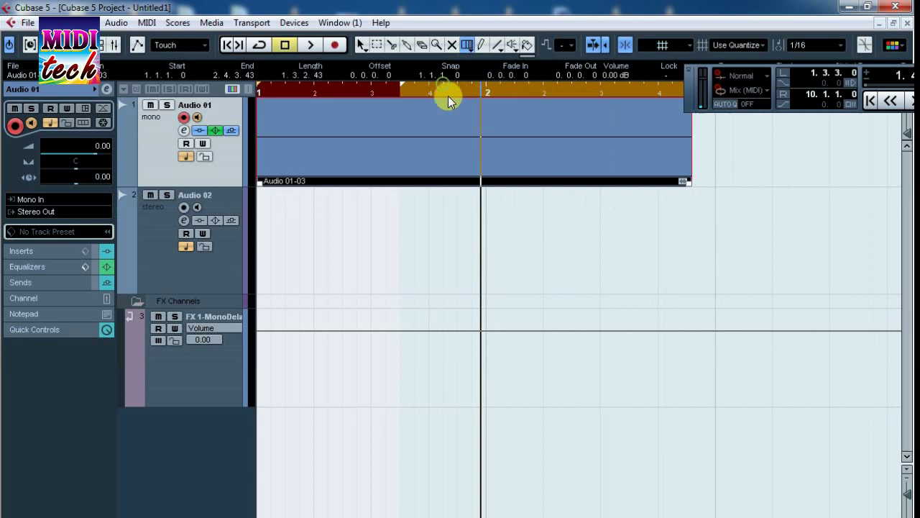
# Draw an empty part ending at 3.3.2.0 on the Audio 02 track and delete it.
pyautogui.click(481, 45)
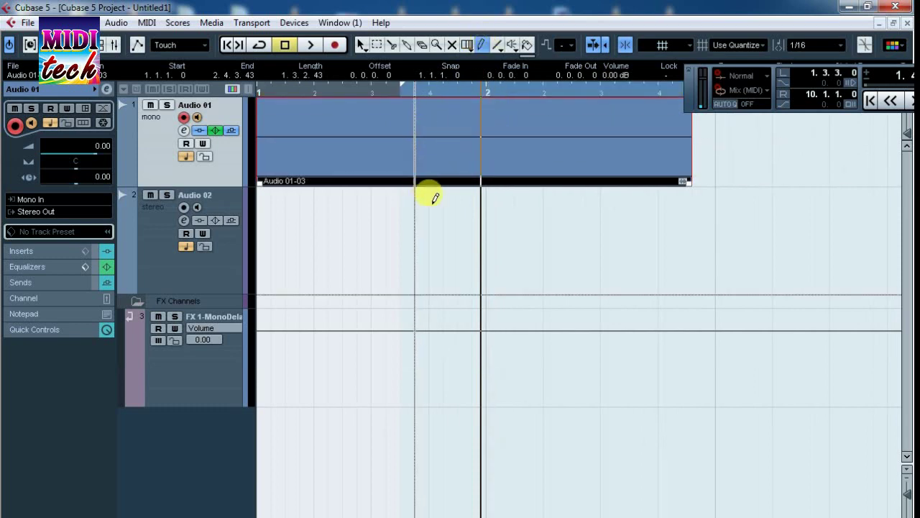
pyautogui.moveTo(717, 235); pyautogui.dragTo(827, 218)
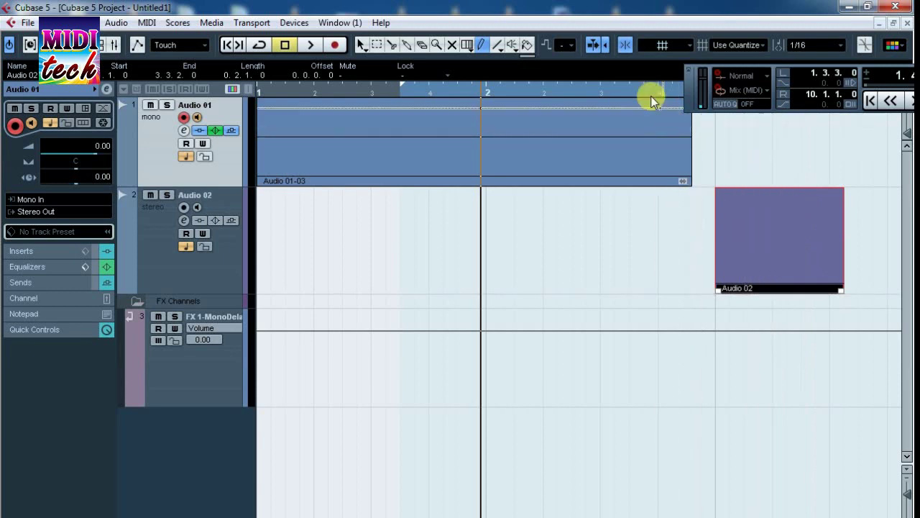
pyautogui.click(361, 46)
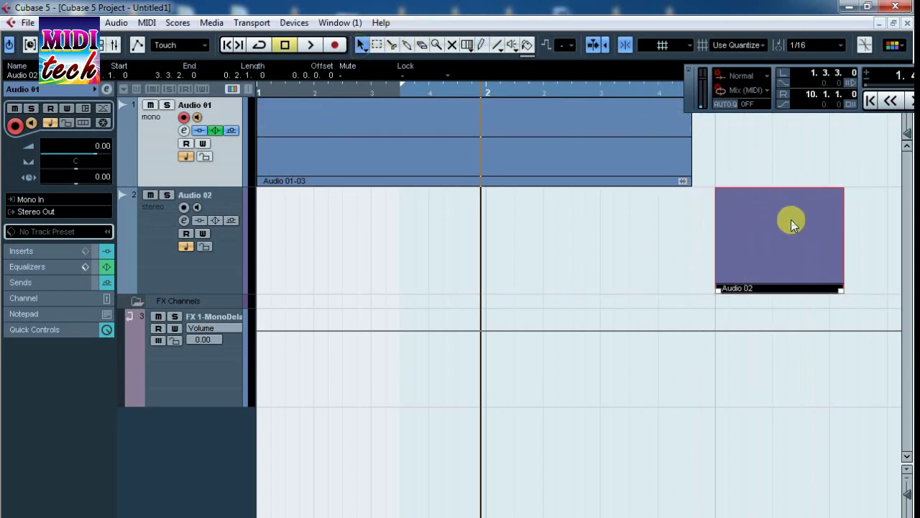
pyautogui.press('Delete')
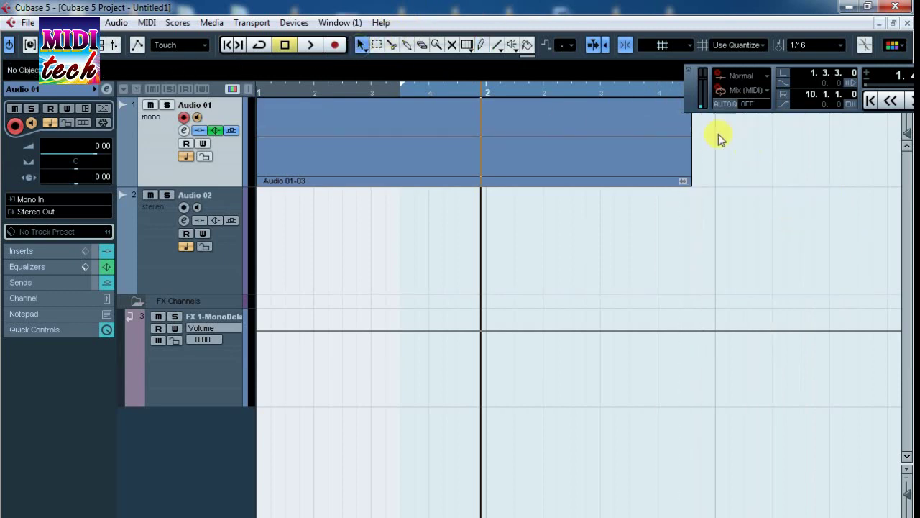
# Choose a green with hue 90 and saturation 239 in the event color settings, apply it and accept the settings.
pyautogui.click(529, 46)
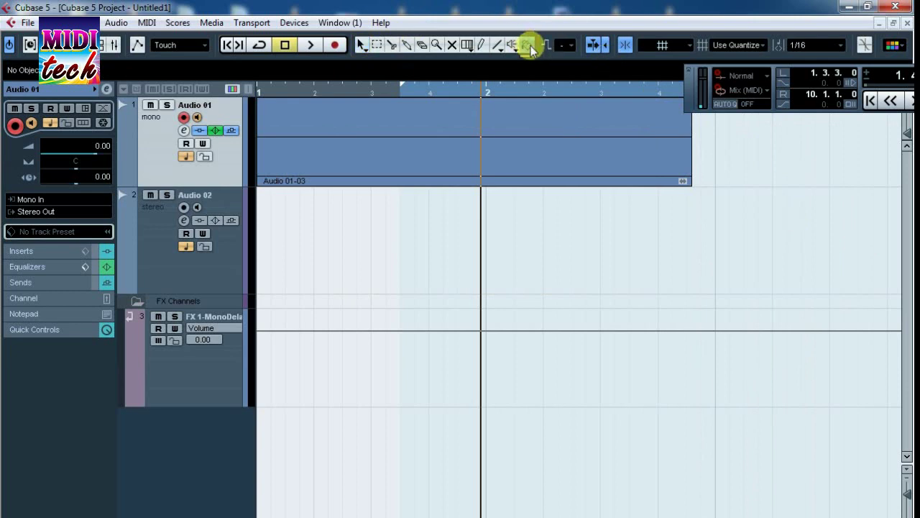
pyautogui.moveTo(688, 92); pyautogui.dragTo(818, 157)
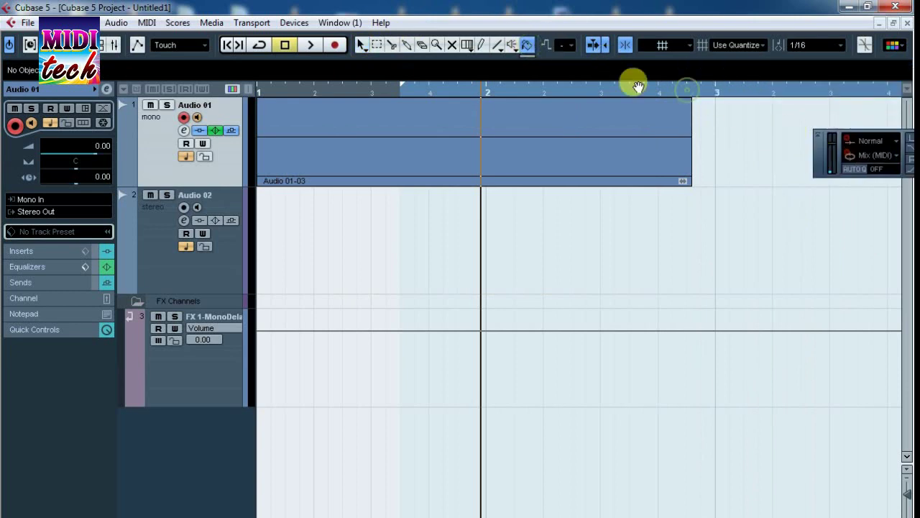
pyautogui.click(529, 46)
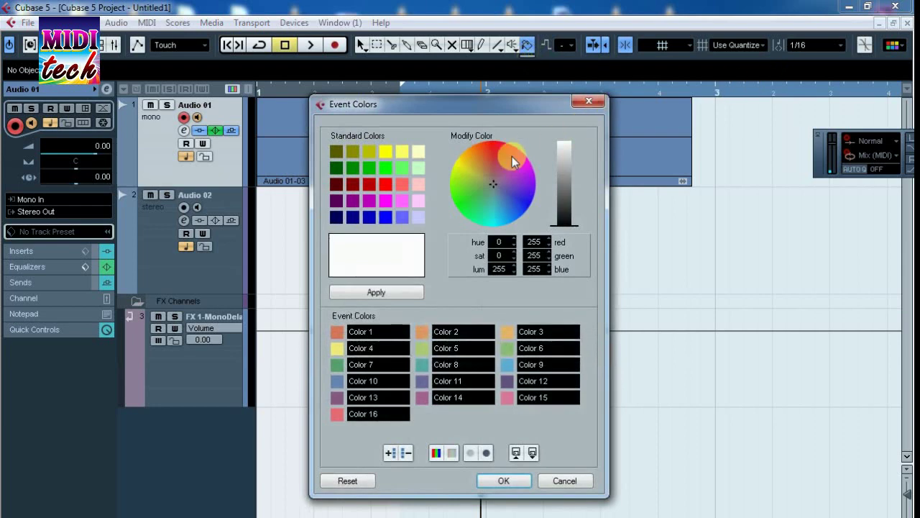
pyautogui.moveTo(491, 183); pyautogui.dragTo(461, 211)
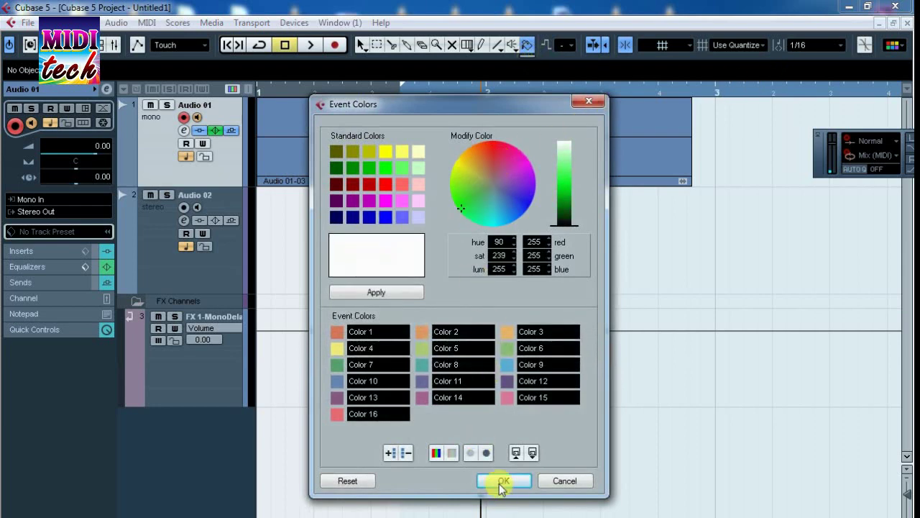
pyautogui.click(374, 293)
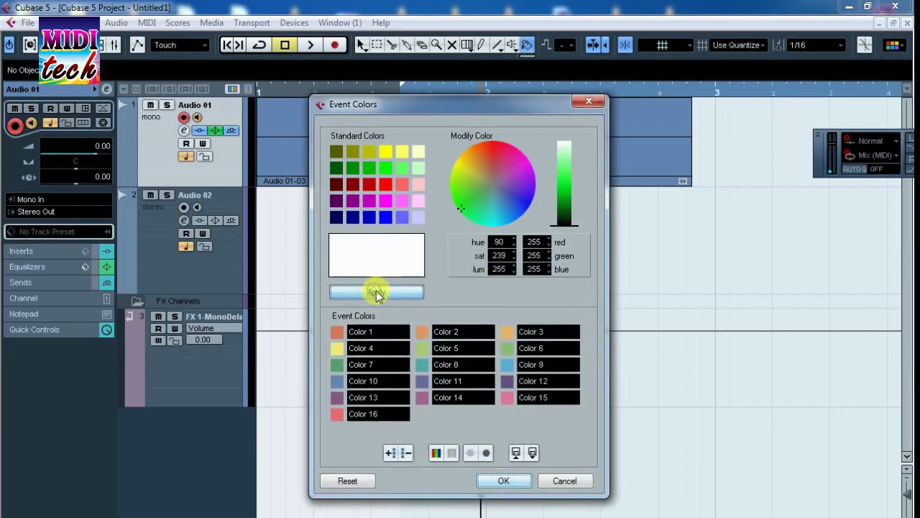
pyautogui.click(505, 479)
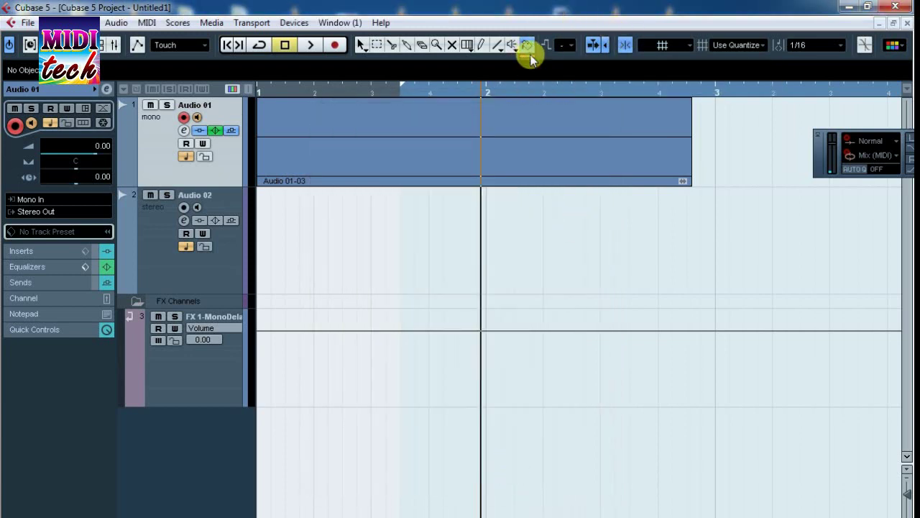
# Color the Audio 01-03 clip orange with the Color tool.
pyautogui.click(529, 52)
pyautogui.click(571, 72)
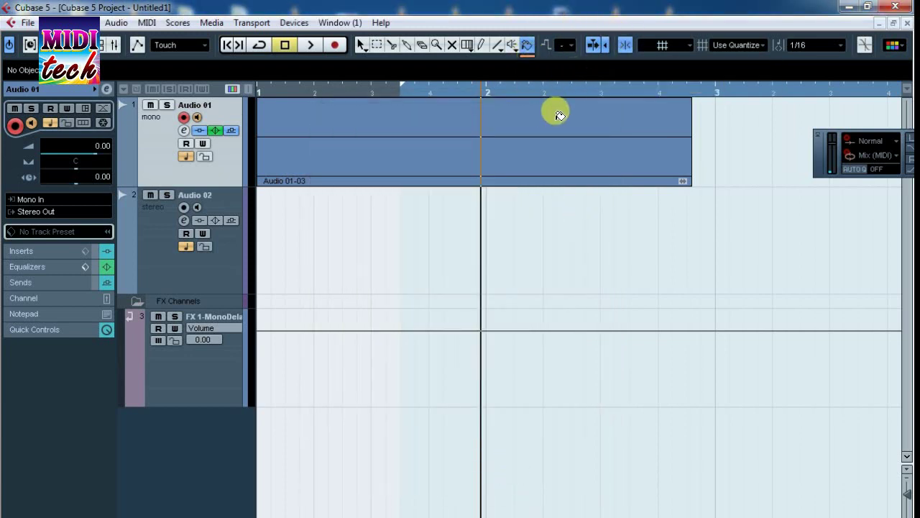
pyautogui.click(557, 123)
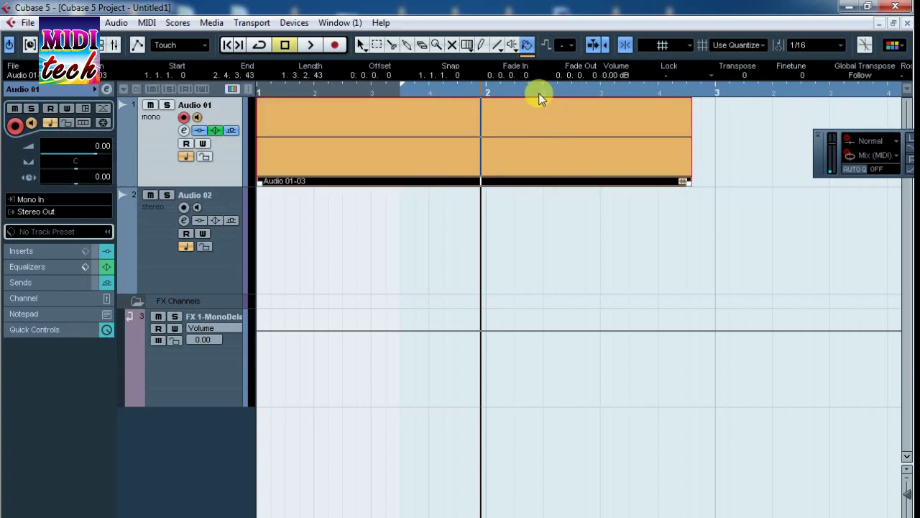
# Bring the transport panel fully into view, return to the project start and test playback with cycle mode on.
pyautogui.moveTo(820, 160); pyautogui.dragTo(146, 265)
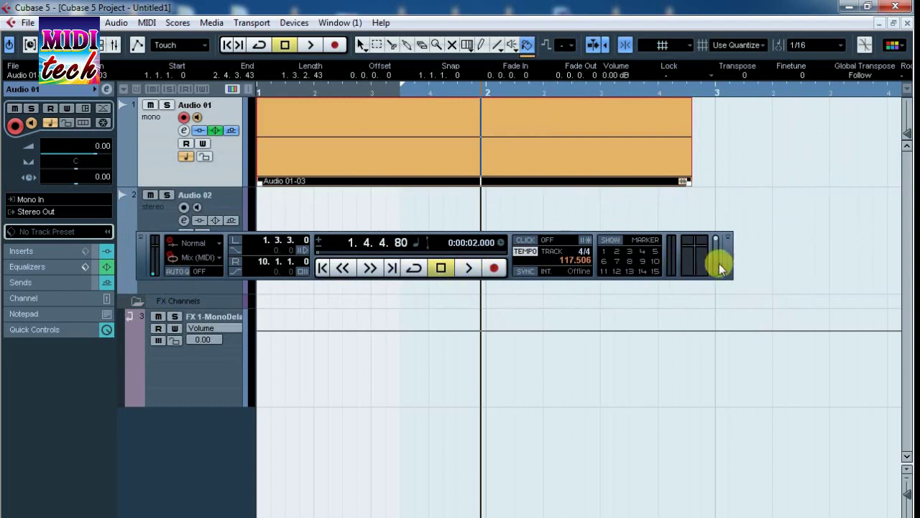
pyautogui.click(322, 271)
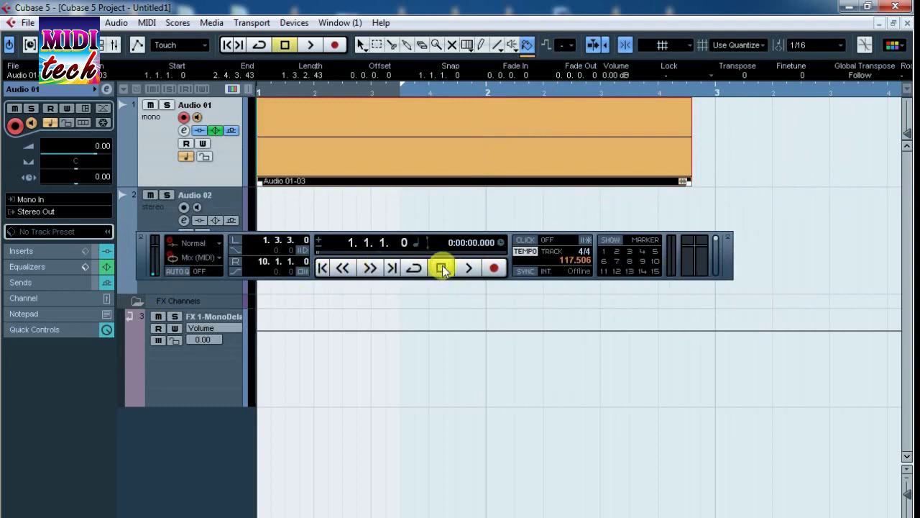
pyautogui.click(414, 268)
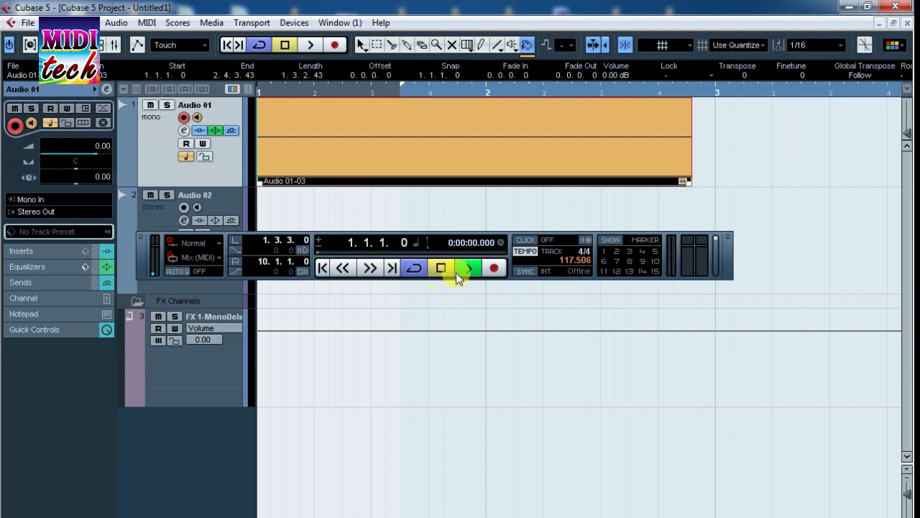
pyautogui.press('space')
# Set the locators around the Audio 01-03 clip, from 1.1.1.0 to 2.4.3.43, and play it in a loop before stopping.
pyautogui.click(398, 89)
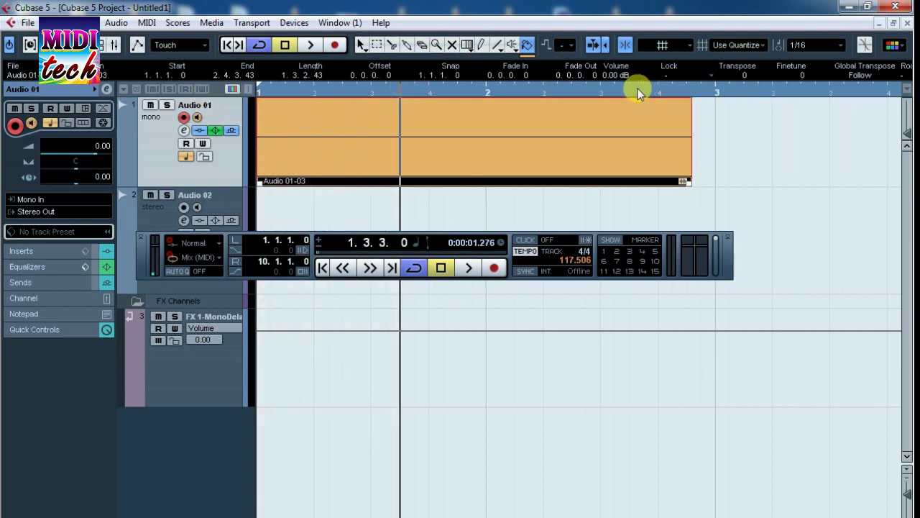
pyautogui.press('p')
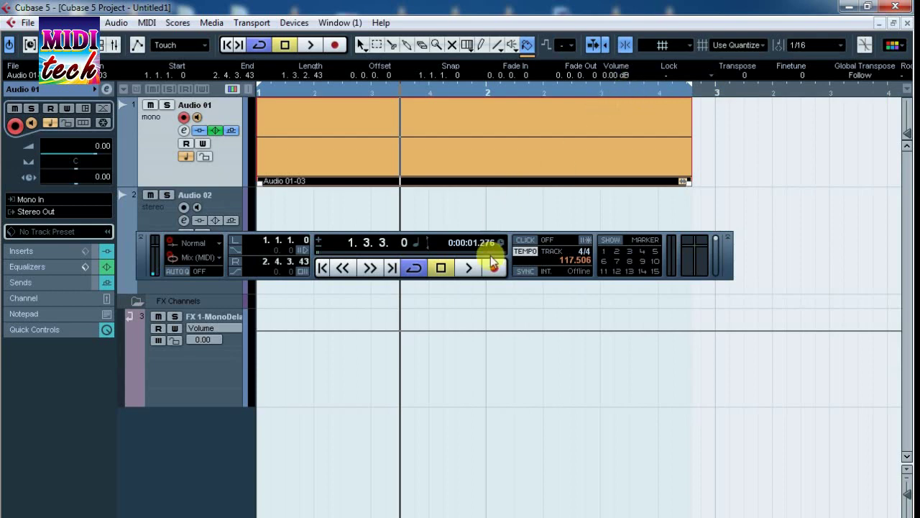
pyautogui.press('space')
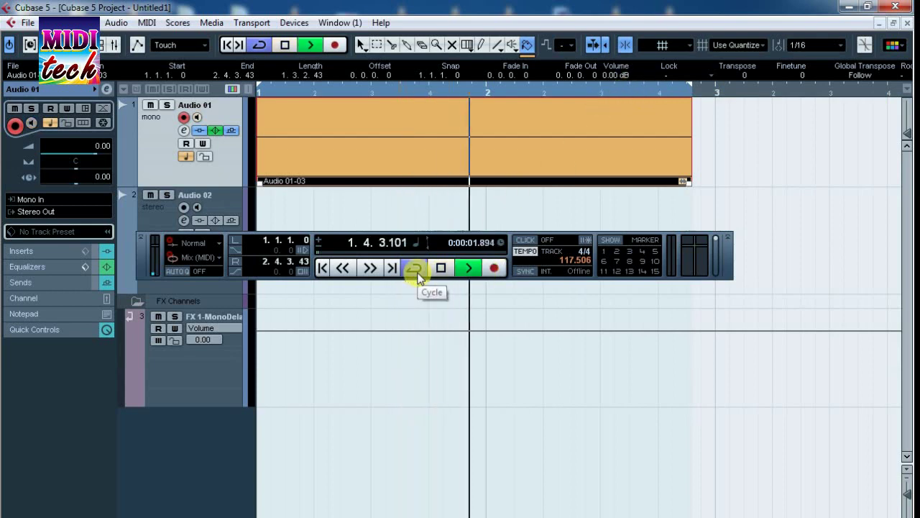
pyautogui.click(417, 278)
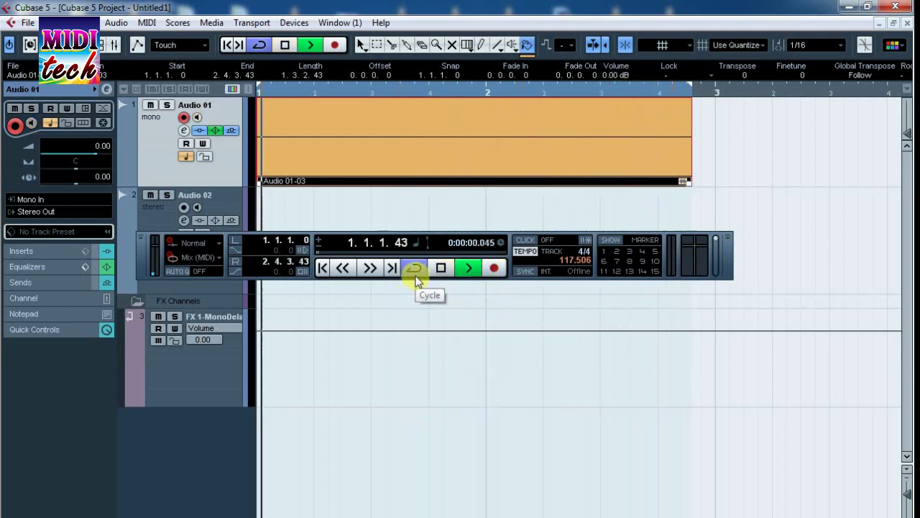
pyautogui.press('space')
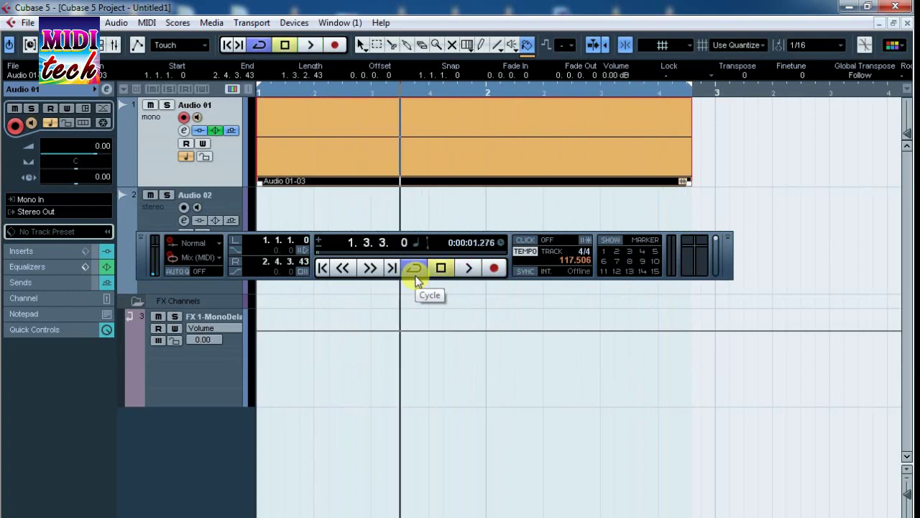
# Turn cycle mode off and play the clip without looping before stopping.
pyautogui.click(416, 276)
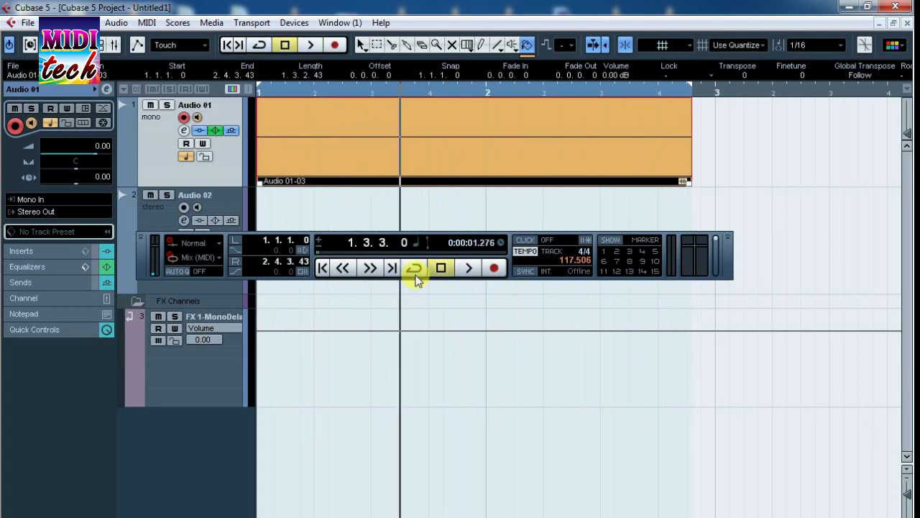
pyautogui.press('space')
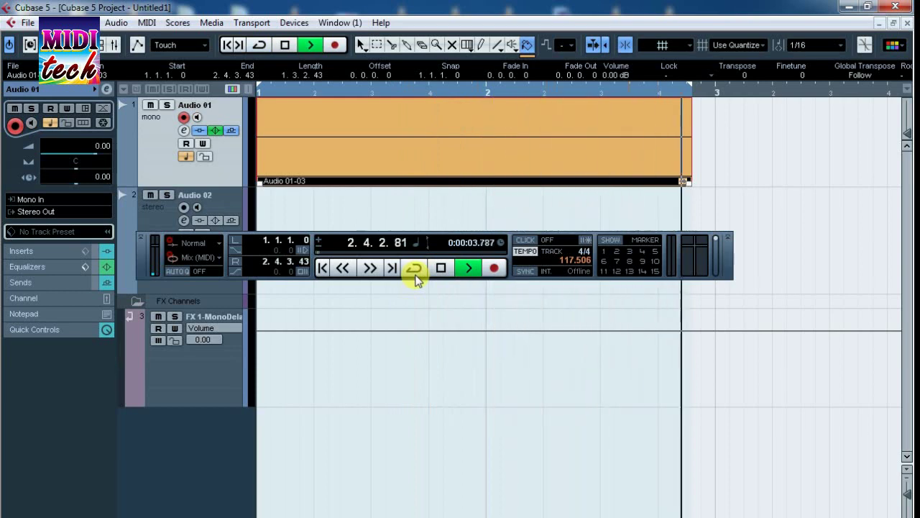
pyautogui.press('space')
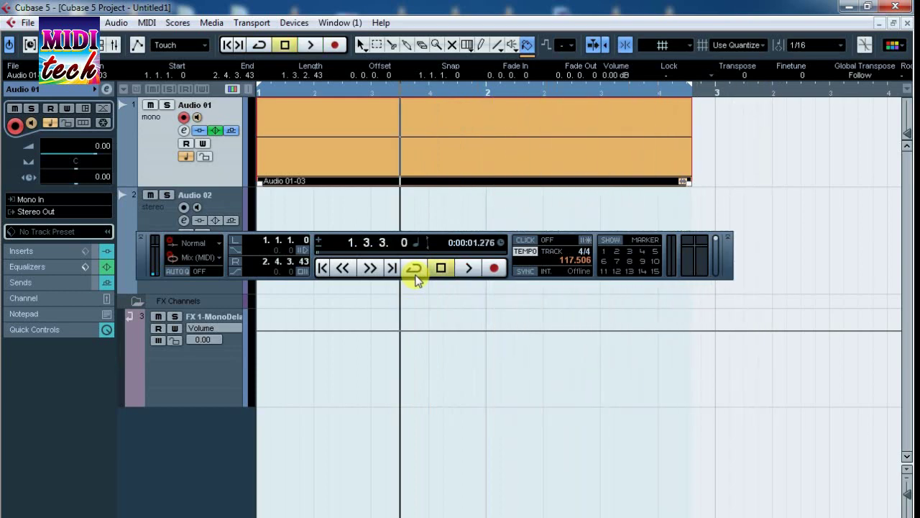
# Switch the project to a fixed tempo and set it to 120.
pyautogui.click(563, 254)
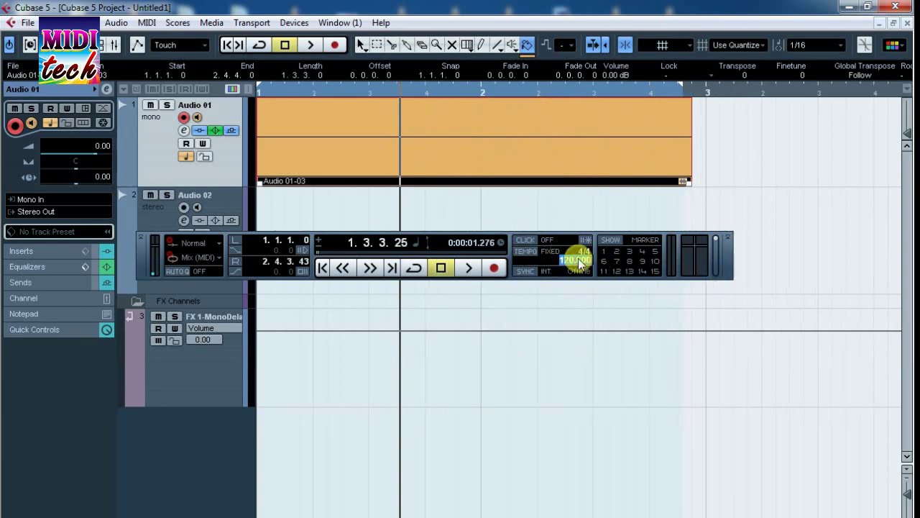
pyautogui.write('1')
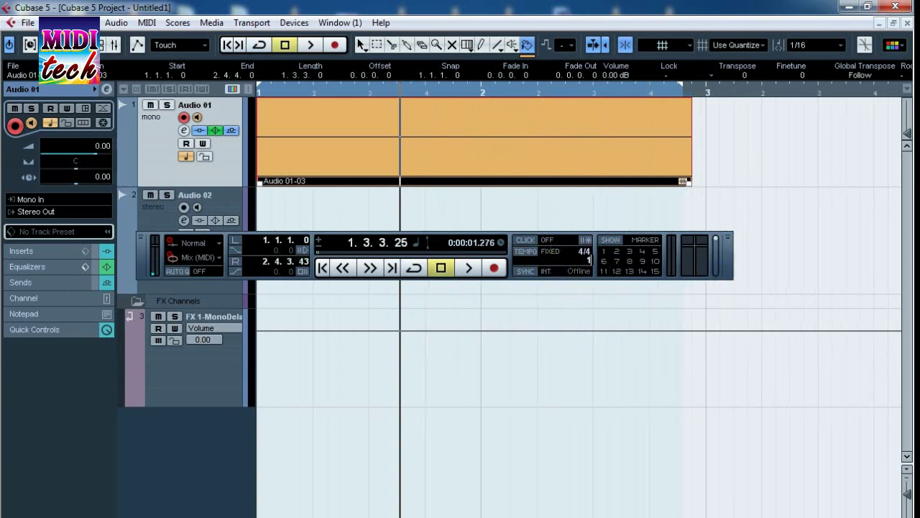
pyautogui.write('20')
pyautogui.press('Return')
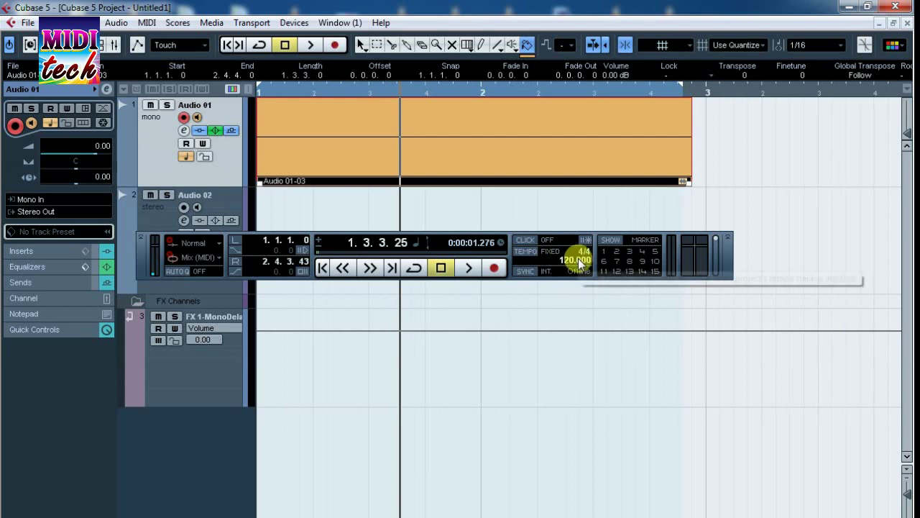
# Turn on the metronome click and play the project to hear it before stopping playback.
pyautogui.press('space')
pyautogui.press('space')
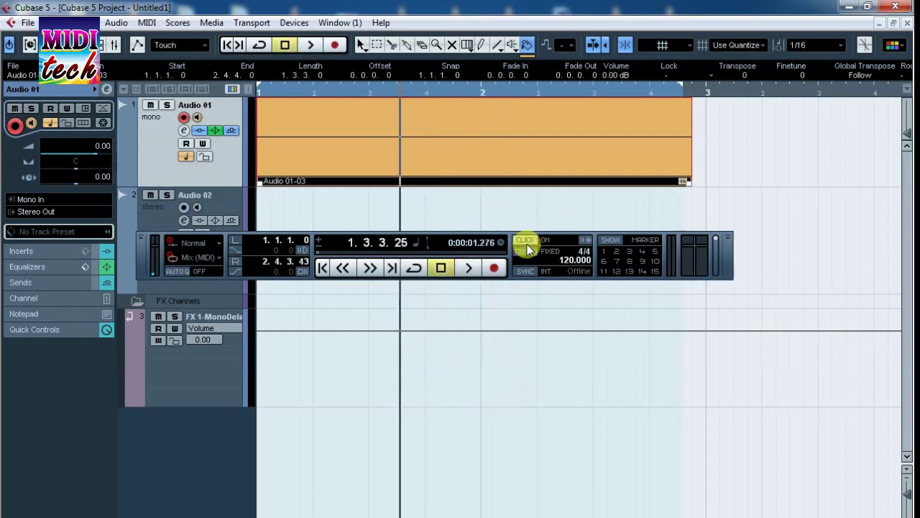
pyautogui.press('space')
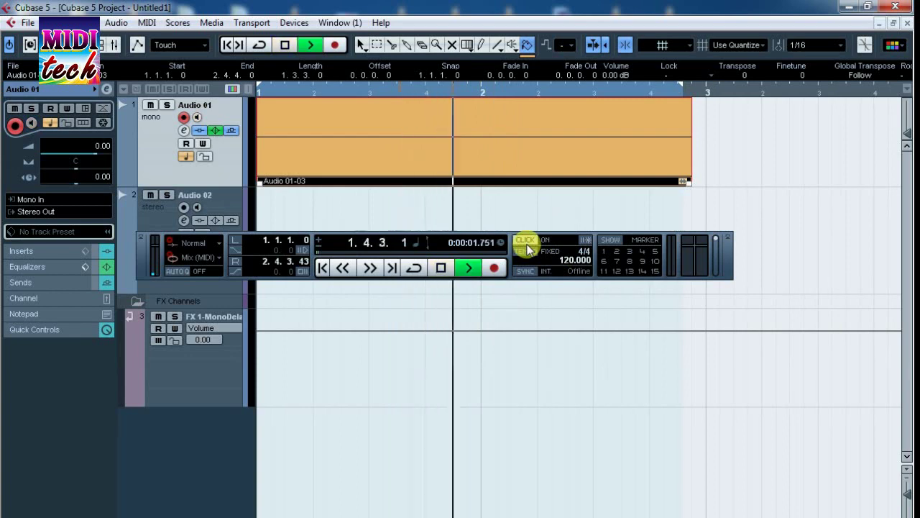
pyautogui.press('space')
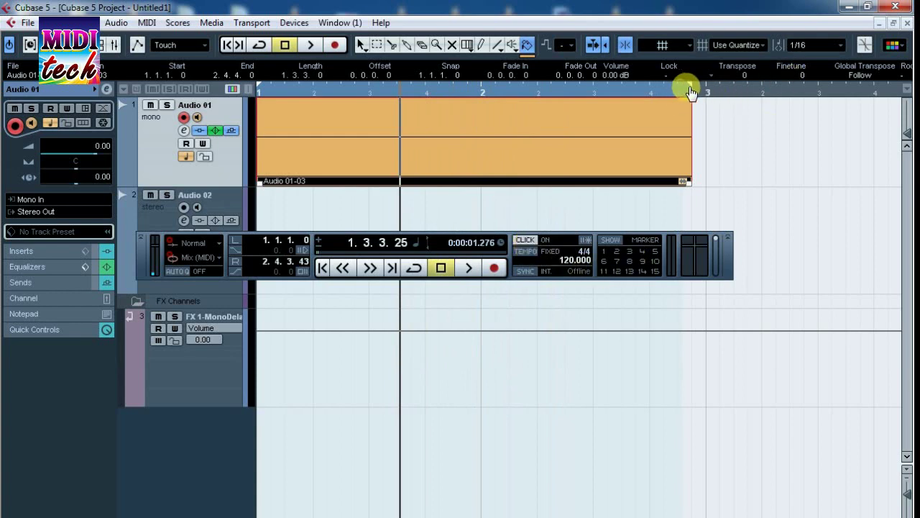
# Set the right locator to 2.4.4.0 at the clip's end and move the transport panel off the tracks.
pyautogui.moveTo(728, 270); pyautogui.dragTo(878, 39)
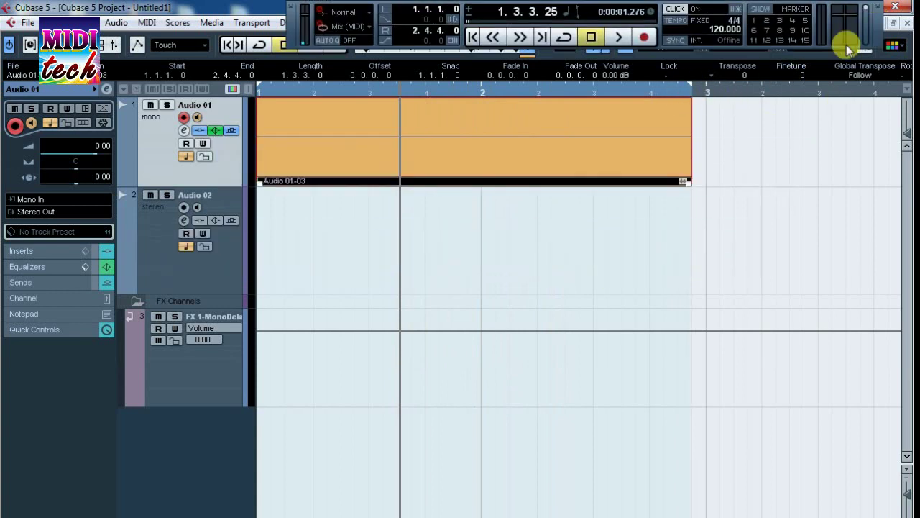
pyautogui.moveTo(287, 16); pyautogui.dragTo(435, 17)
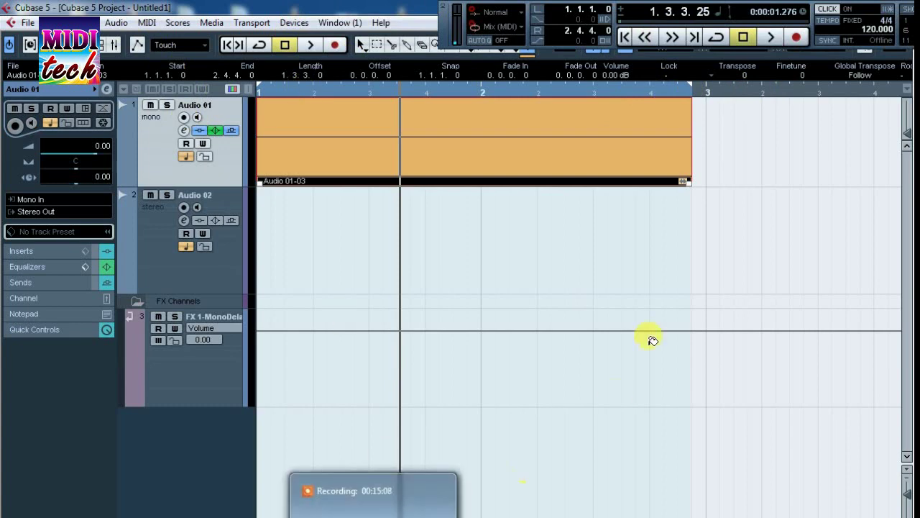
# Examine the Export Audio Mixdown settings for the file name, path and format, and close them without exporting.
pyautogui.click(23, 24)
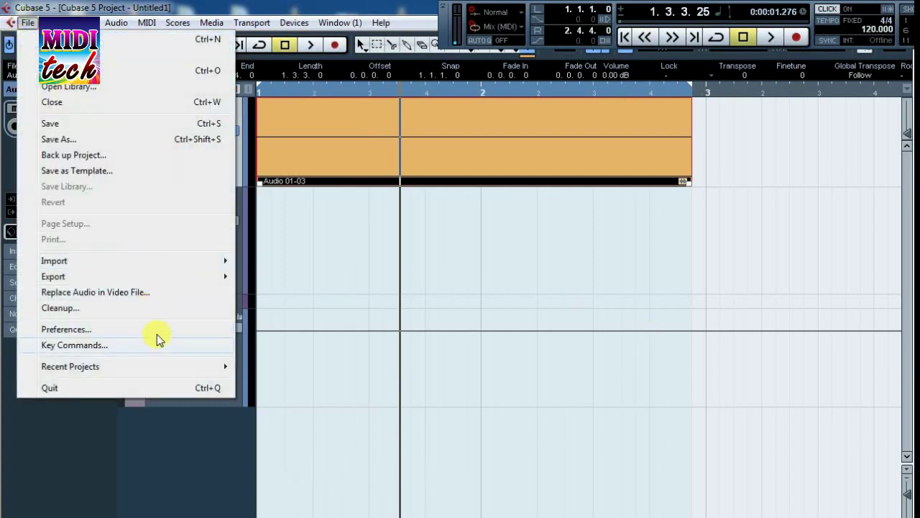
pyautogui.moveTo(165, 276)
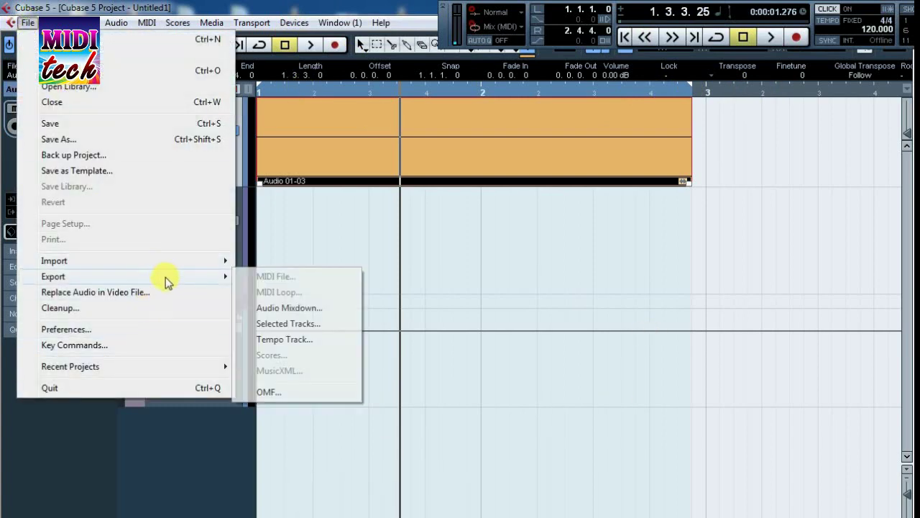
pyautogui.click(325, 315)
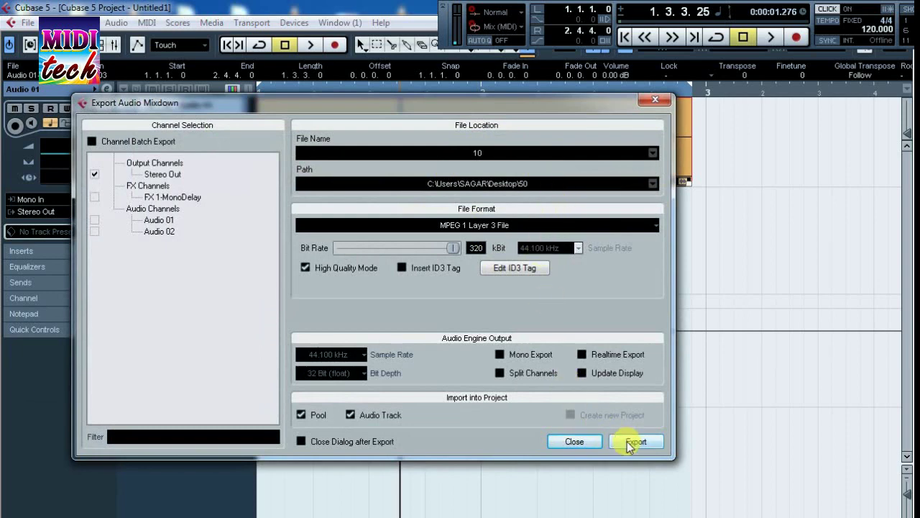
pyautogui.click(654, 99)
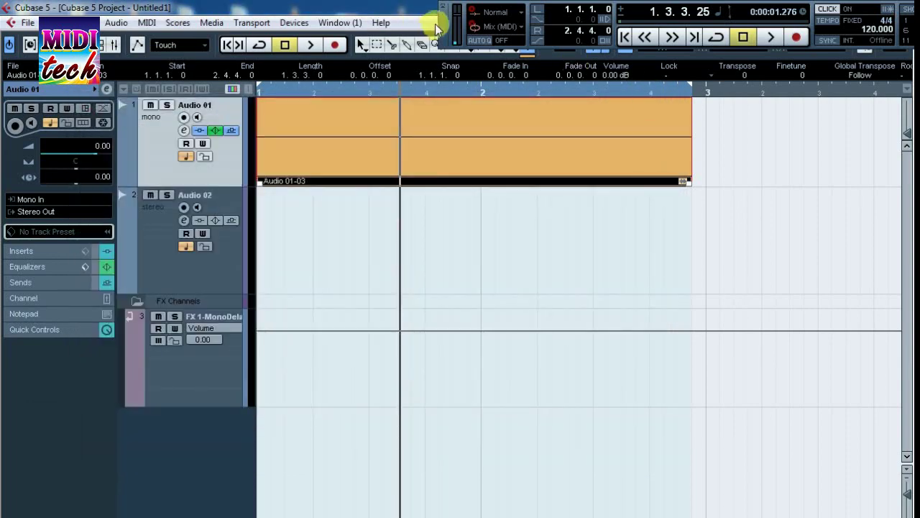
# Shift the transport panel aside, hide and show the Inspector, and toggle the info line off and on.
pyautogui.moveTo(440, 16); pyautogui.dragTo(161, 47)
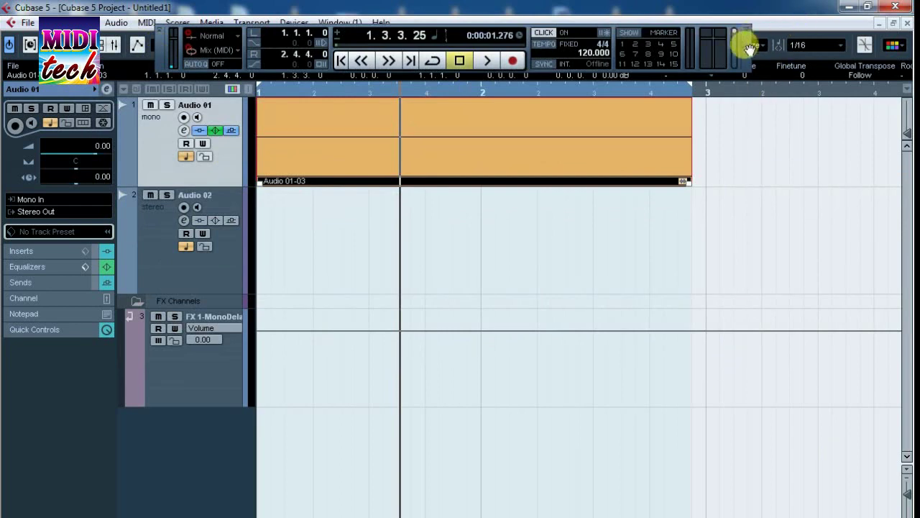
pyautogui.moveTo(750, 49); pyautogui.dragTo(753, 25)
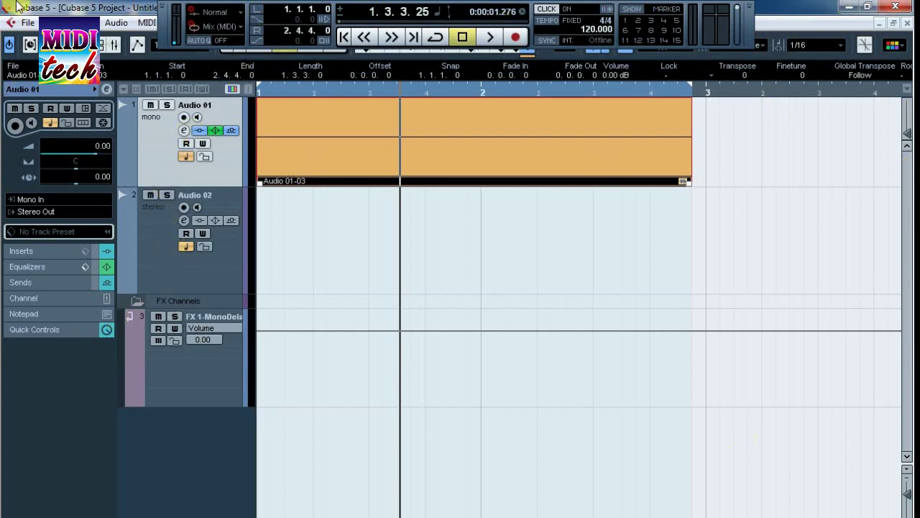
pyautogui.click(51, 44)
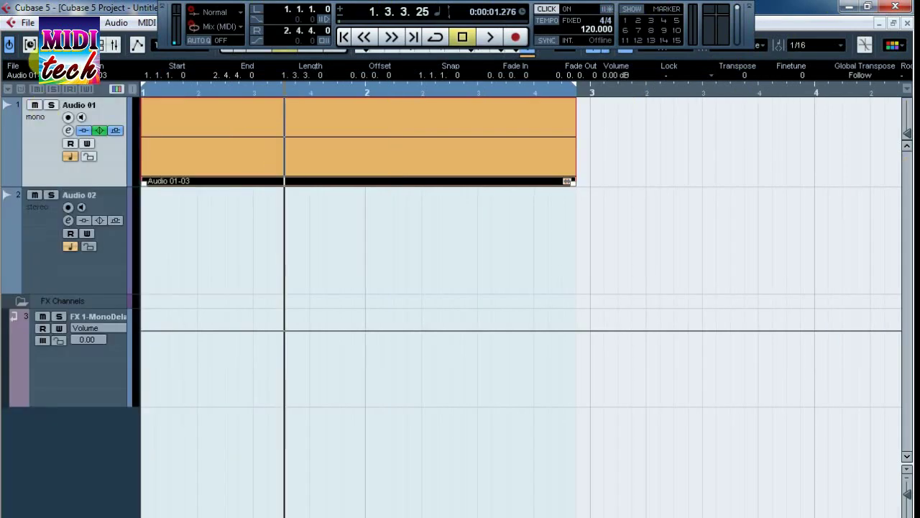
pyautogui.click(50, 44)
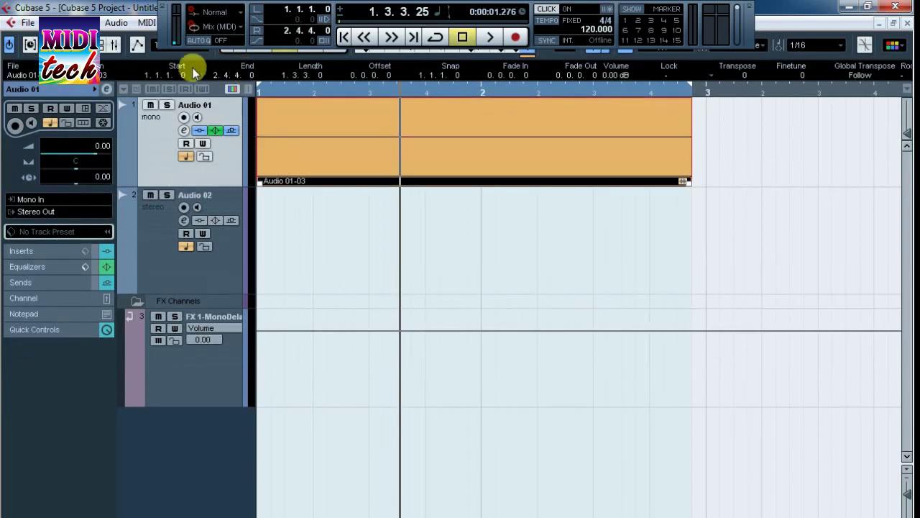
pyautogui.click(64, 45)
pyautogui.click(64, 45)
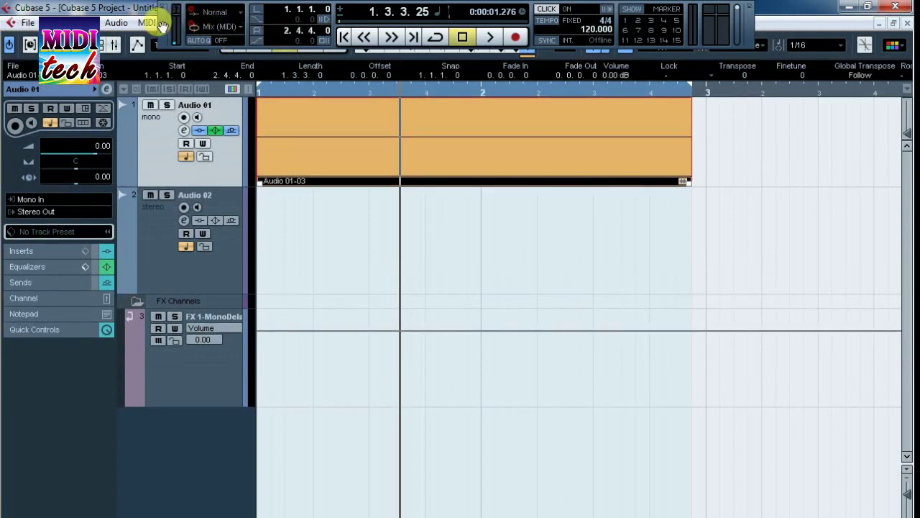
# Move the floating transport panel clear of the quantize settings.
pyautogui.moveTo(173, 20); pyautogui.dragTo(127, 49)
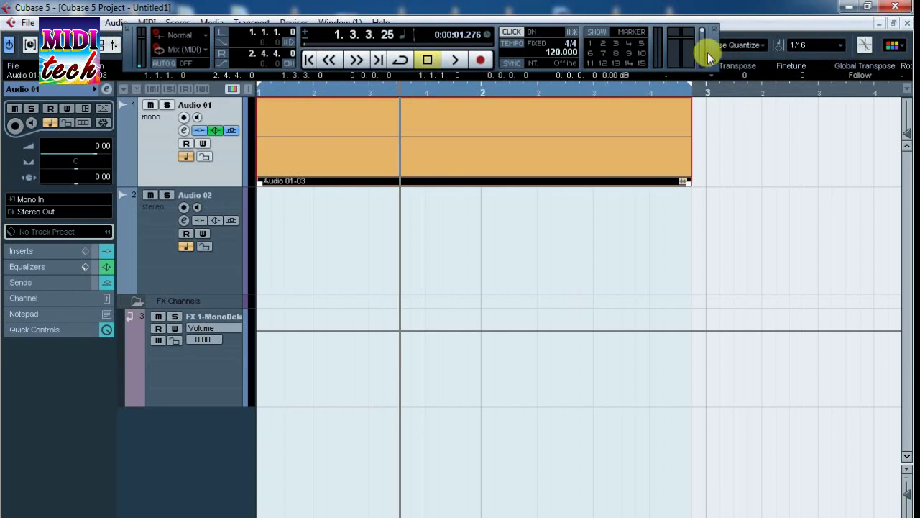
pyautogui.moveTo(712, 56); pyautogui.dragTo(706, 21)
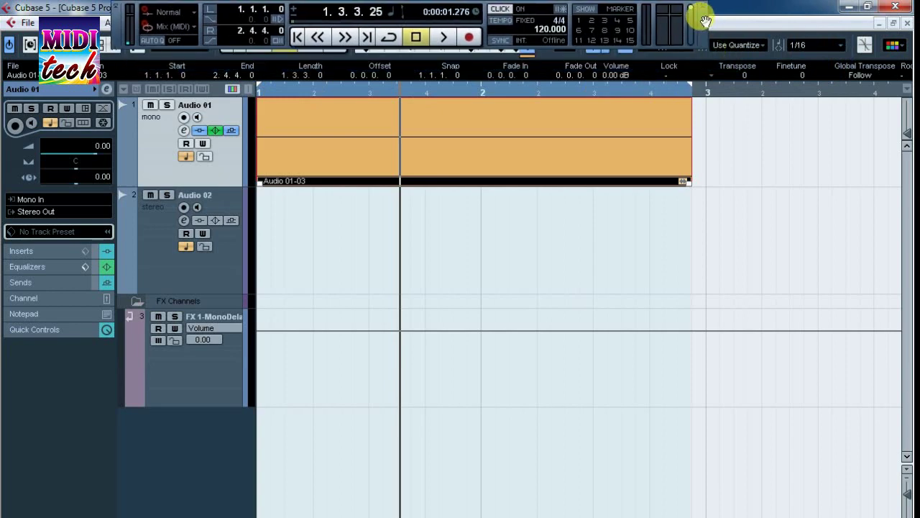